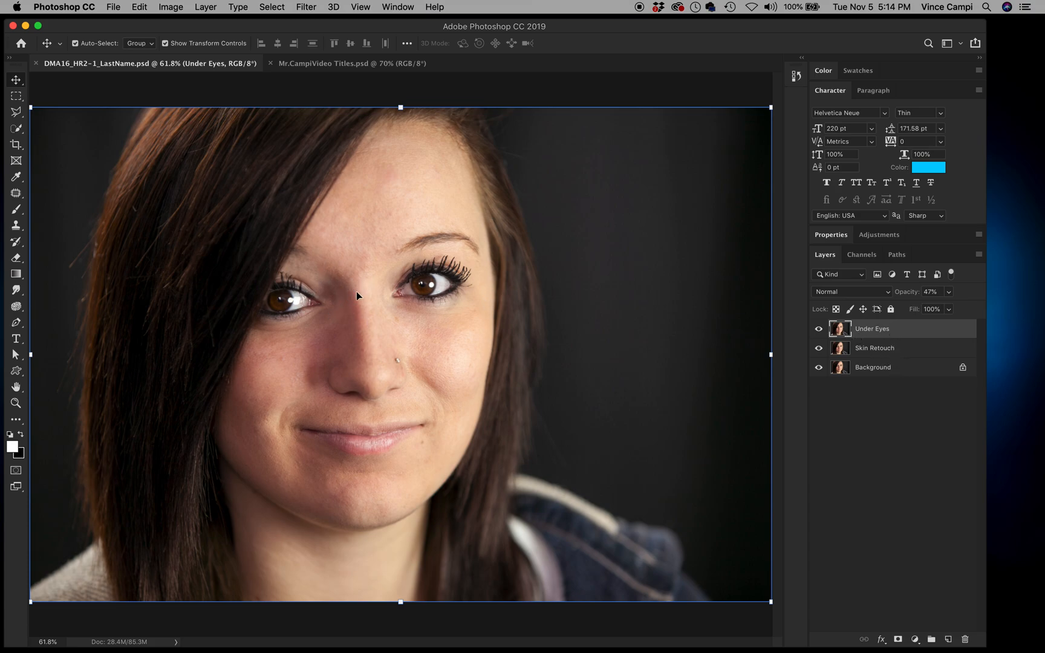
Step: Zoom in on the nose bridge, then further onto the right-hand eye
key(z)
drag(356, 291, 412, 374)
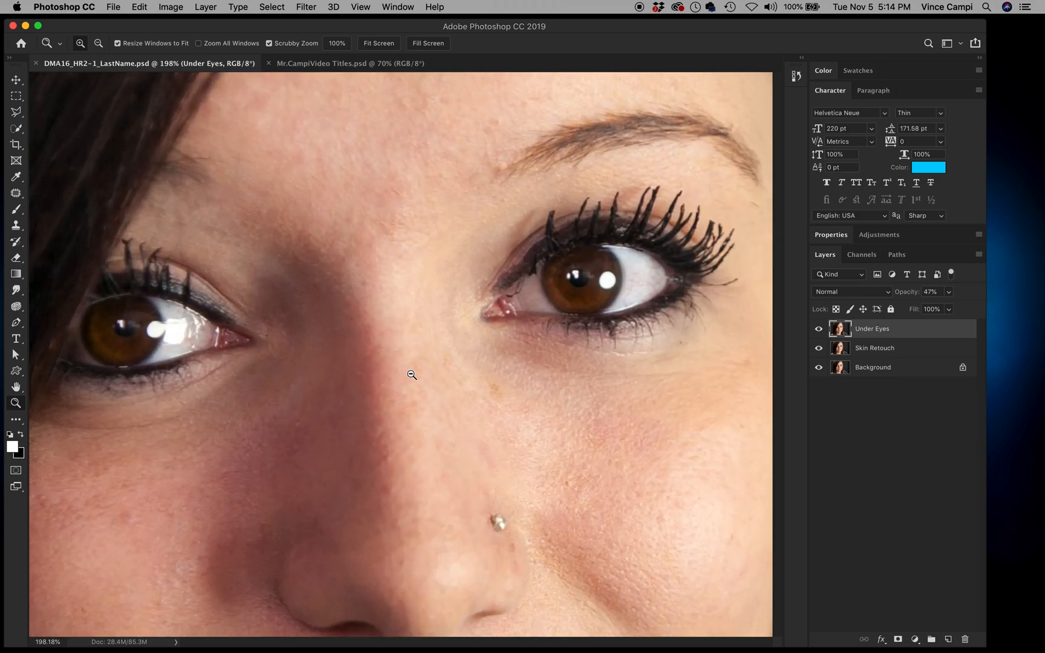
key(v)
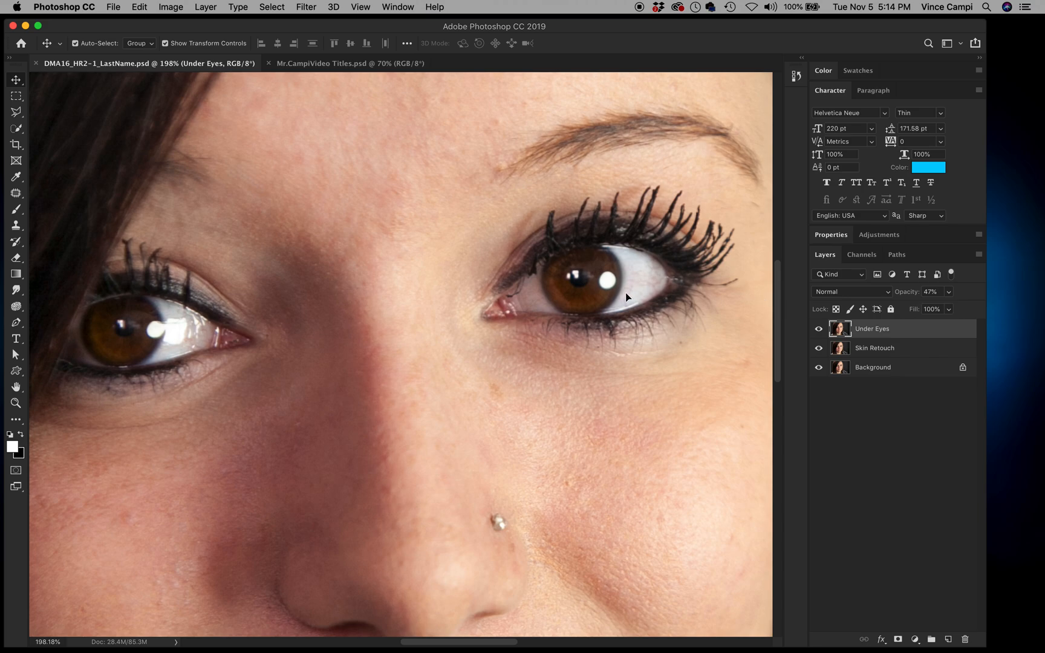
key(z)
drag(643, 278, 654, 283)
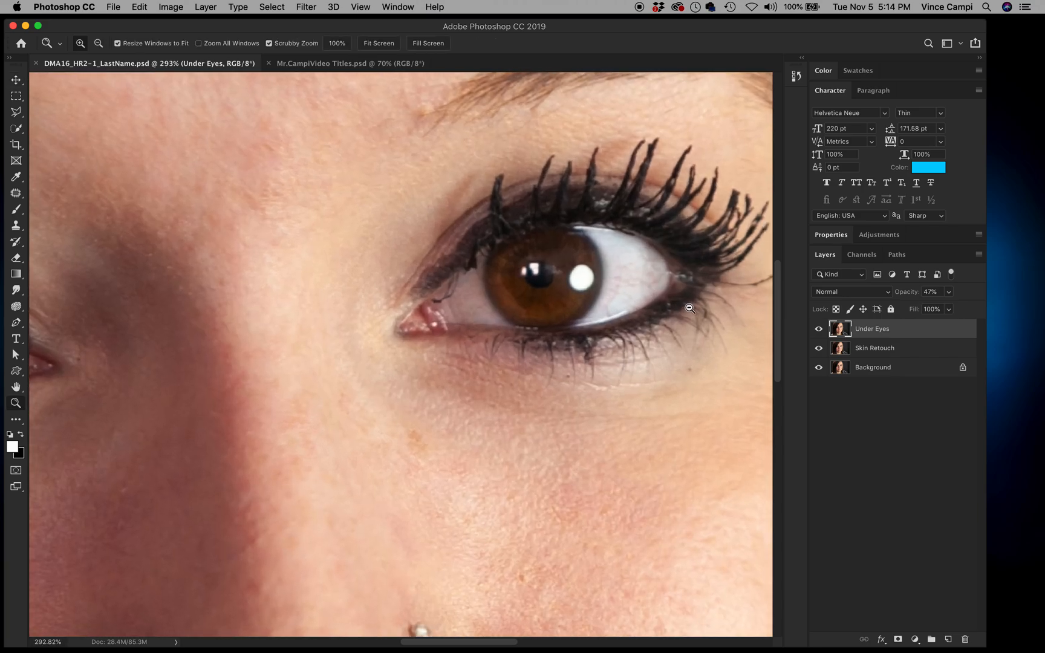
Step: Select the Healing Brush and shrink it to size 9
click(16, 193)
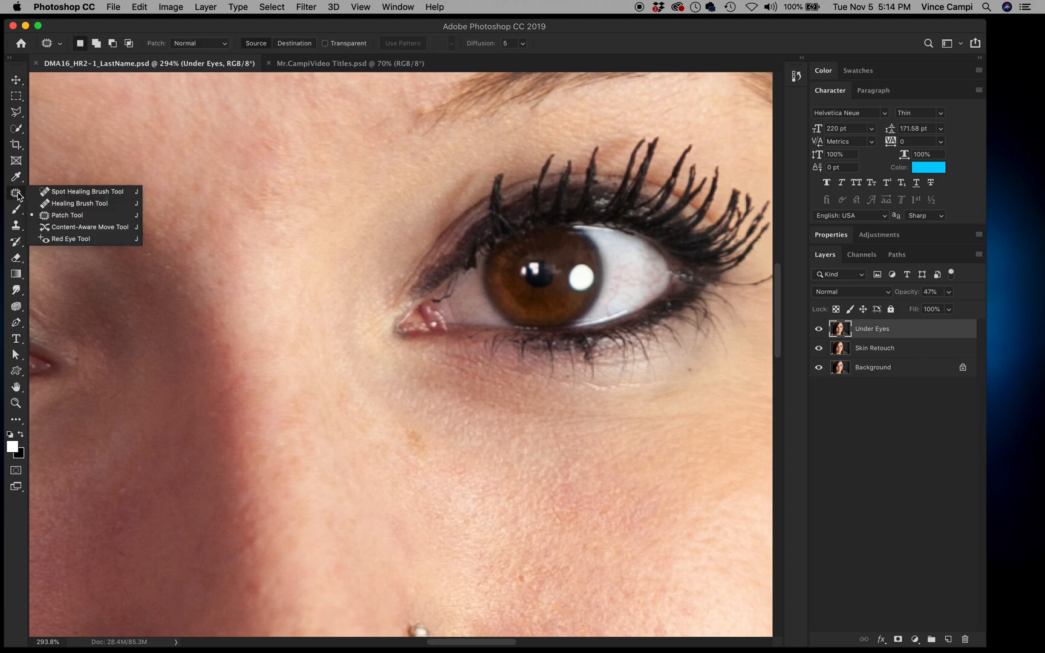
click(66, 204)
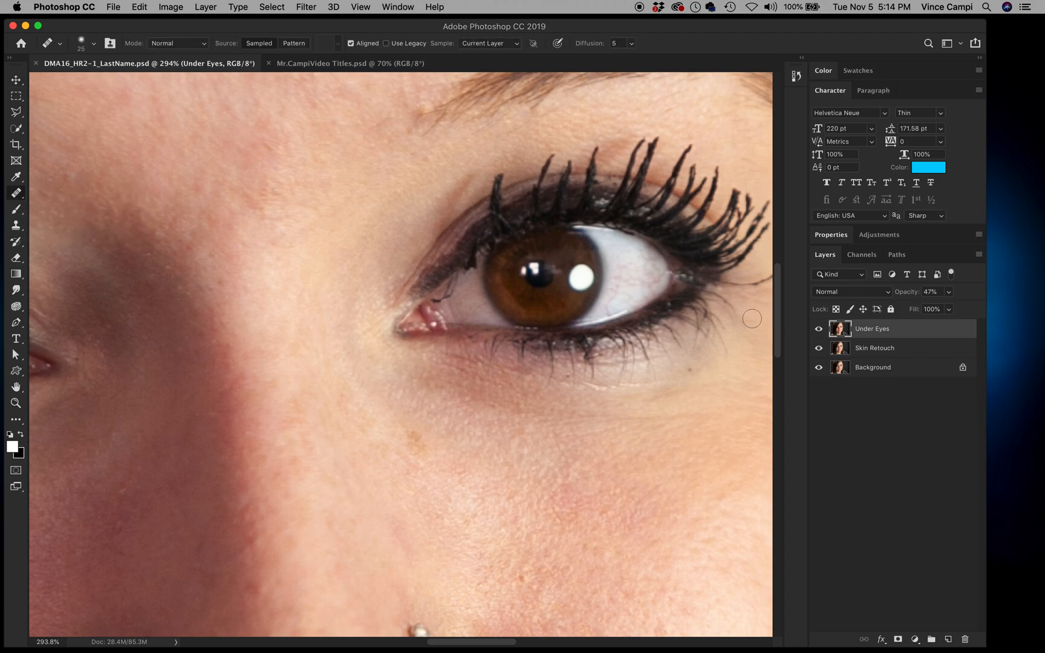
key(bracketleft)
key(bracketleft)
key(bracketleft)
key(bracketleft)
Step: Sample clean eye white and heal the veins in the right eye's white
drag(618, 288, 606, 305)
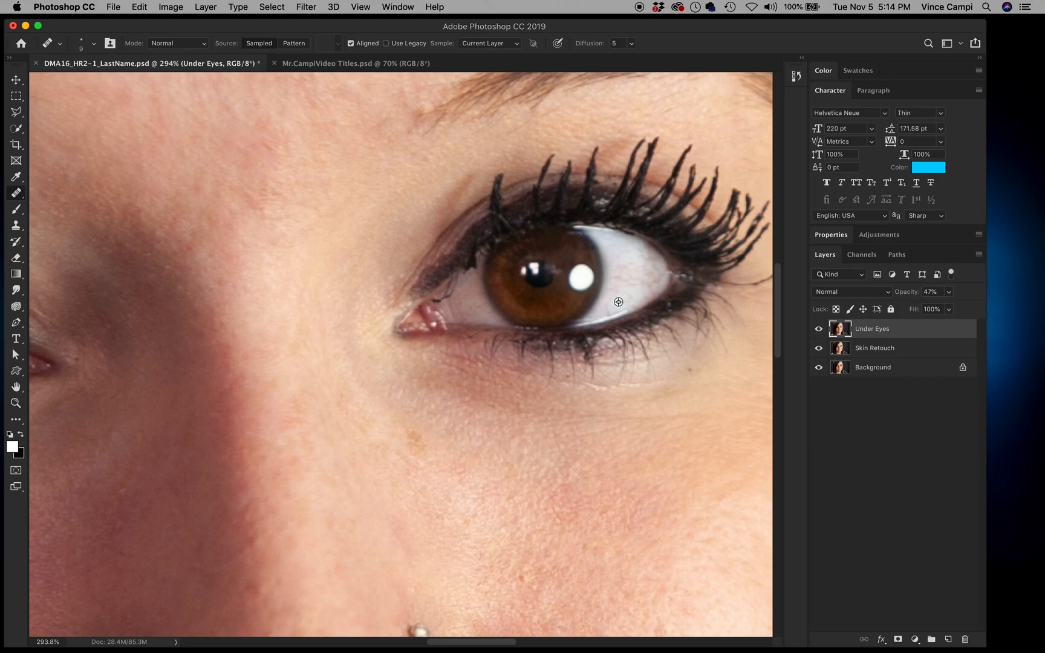
alt+click(618, 302)
drag(606, 305, 608, 312)
click(874, 350)
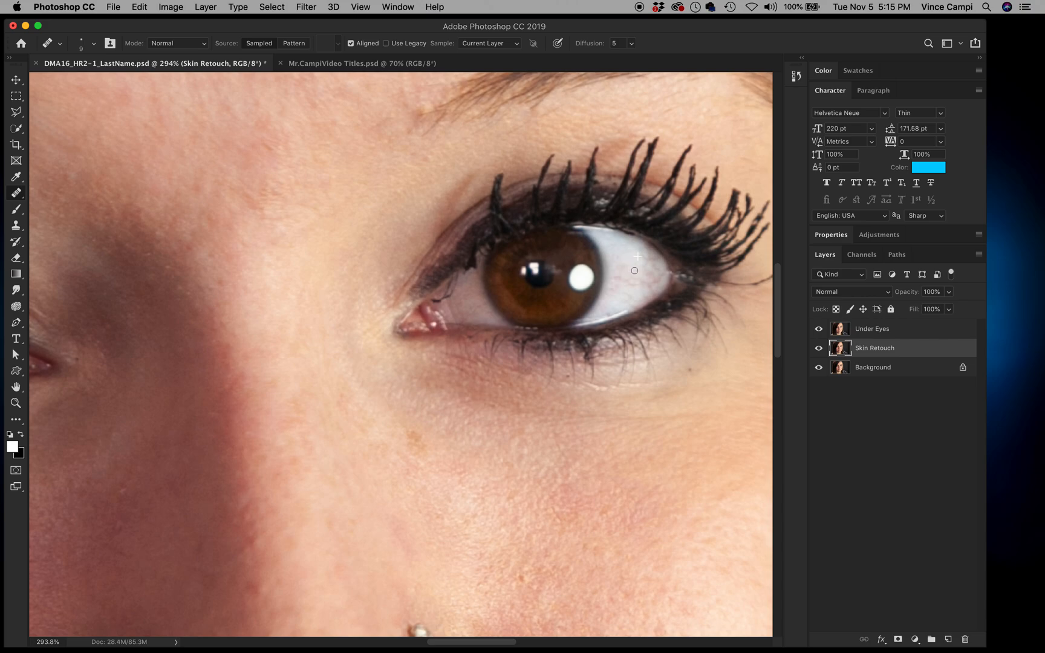
Step: On the Under Eyes layer, sample and heal more patches of the eye white
click(846, 333)
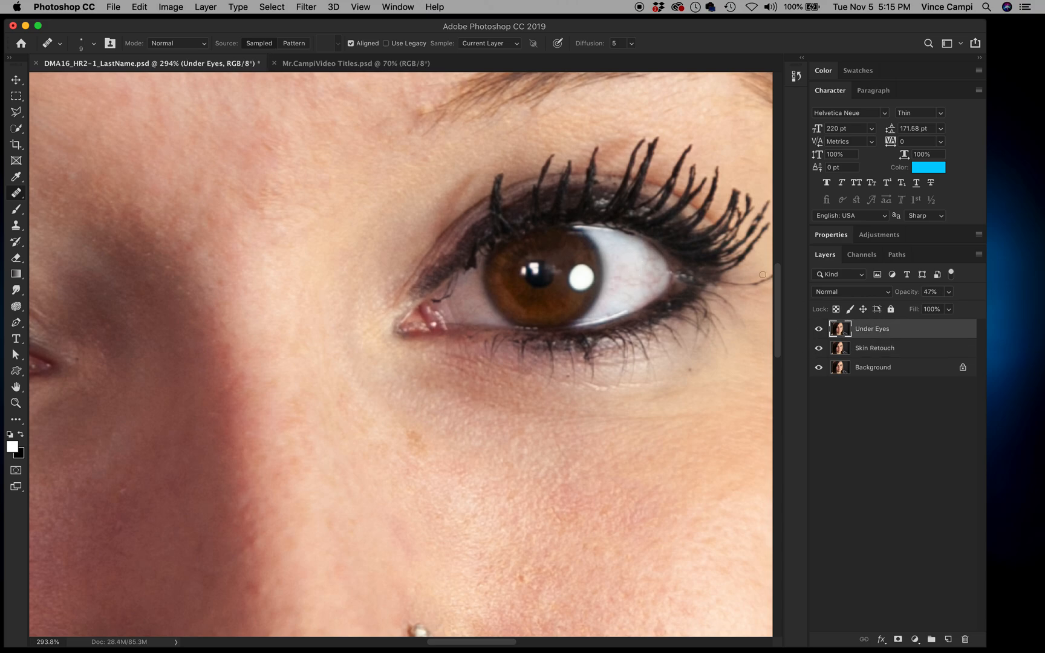
alt+click(619, 251)
drag(627, 256, 628, 260)
drag(629, 262, 636, 264)
alt+click(623, 257)
Step: Heal the remaining eye-white marks on Skin Retouch, compare before/after, and fit the portrait
click(894, 349)
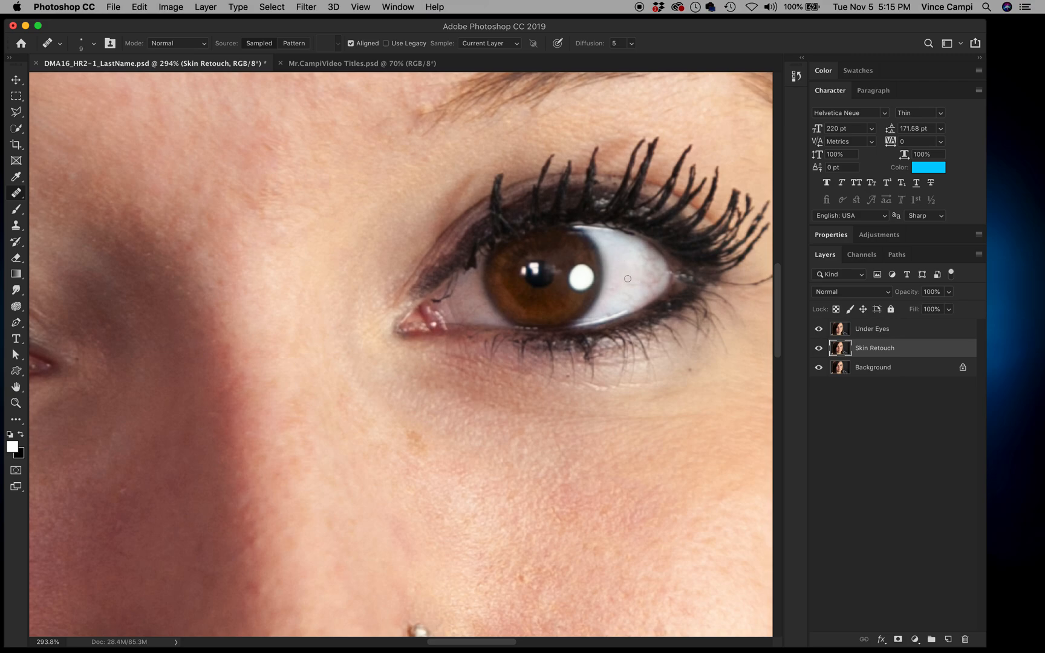
alt+click(621, 268)
mouse_move(623, 277)
mouse_down()
mouse_move(634, 284)
mouse_move(619, 286)
mouse_up()
drag(819, 328, 820, 350)
key(super+0)
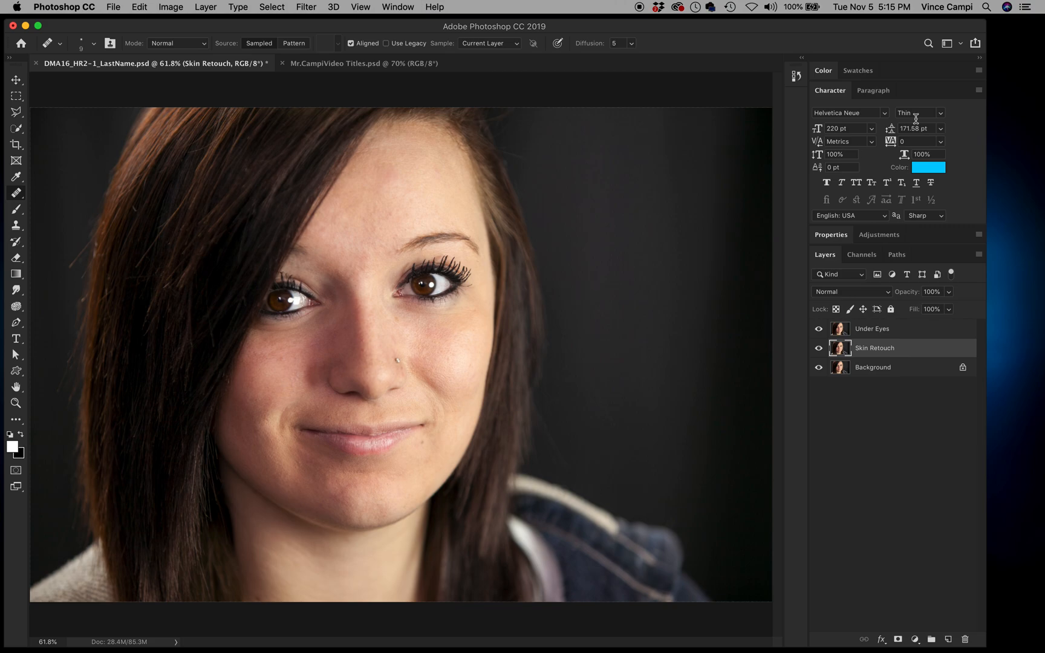
Step: Enlarge the window, collapse the Character panel, select Under Eyes and fit the image
drag(984, 21, 1020, 17)
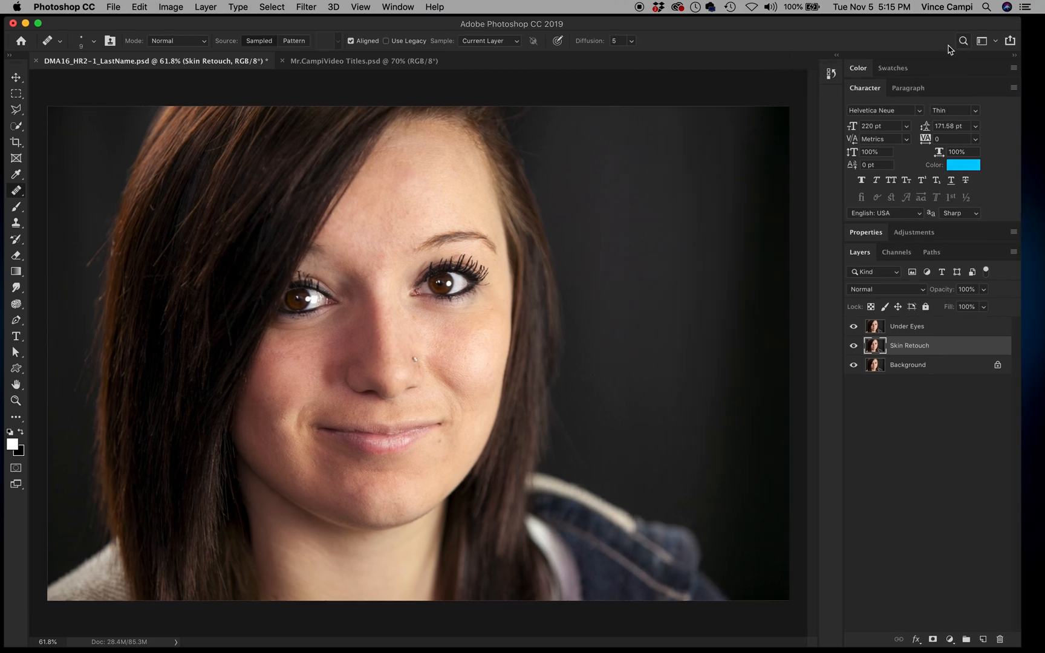
double_click(865, 89)
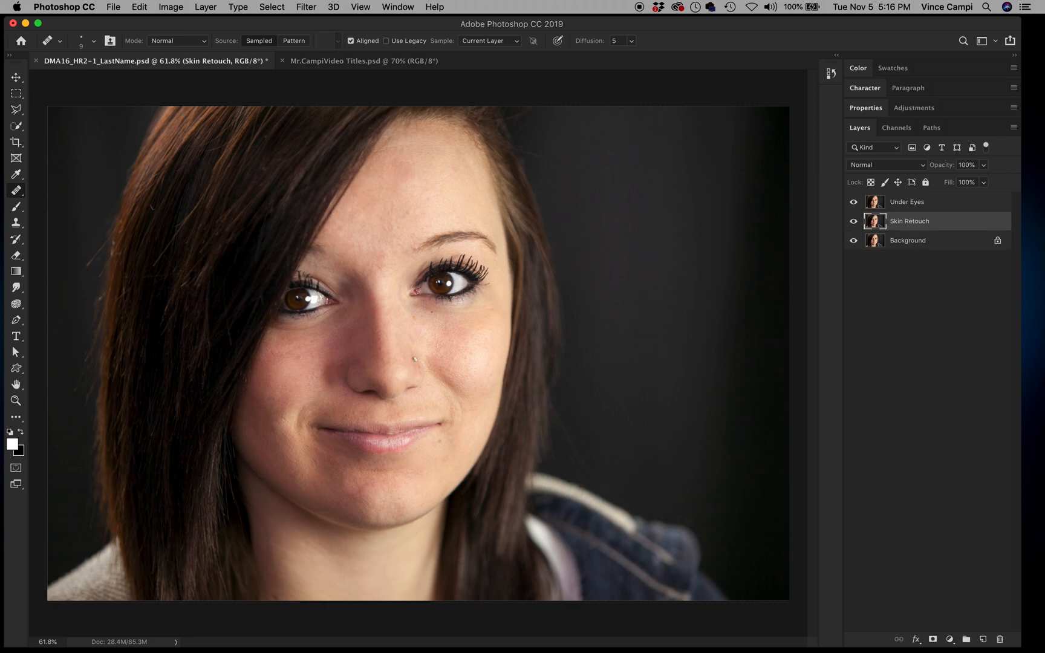
click(936, 202)
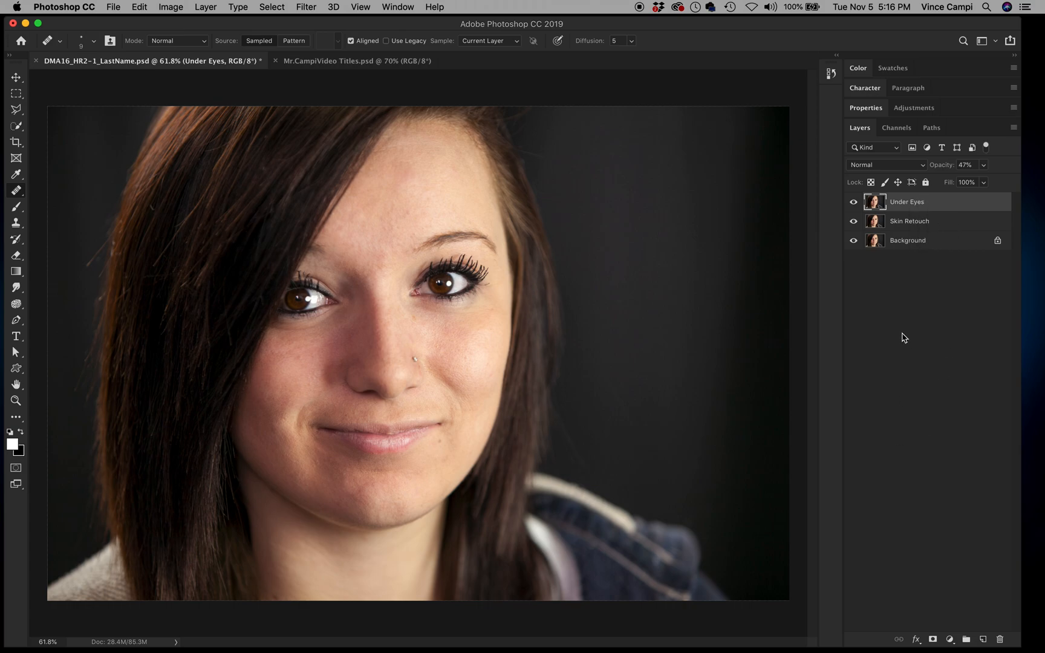
key(super+0)
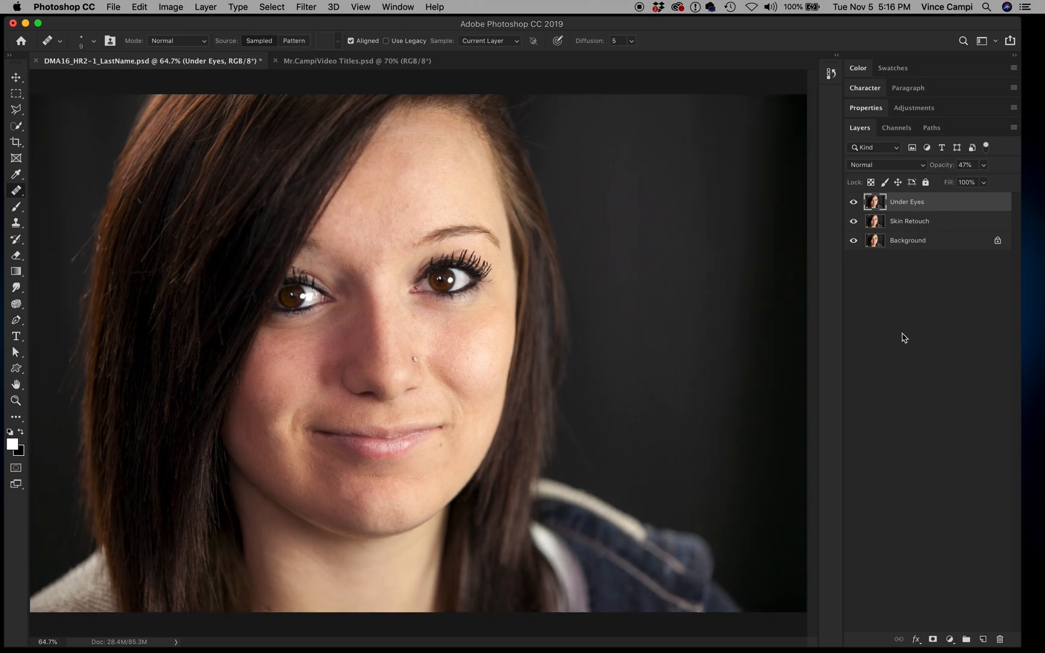
Step: Add a Levels adjustment layer with the midtone raised to 2.32
click(950, 640)
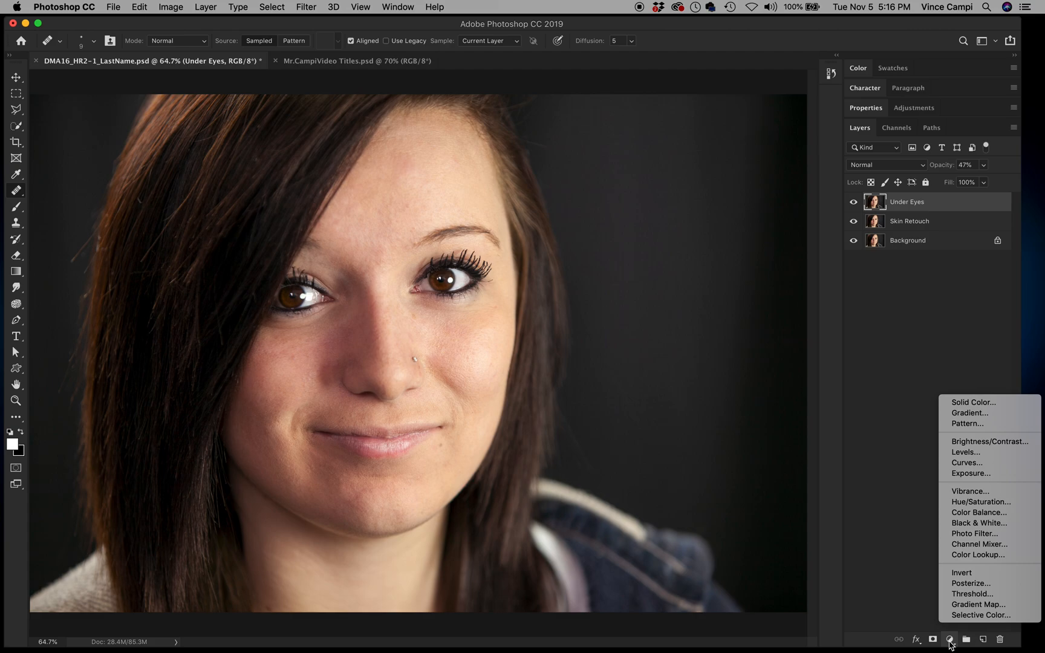
click(978, 452)
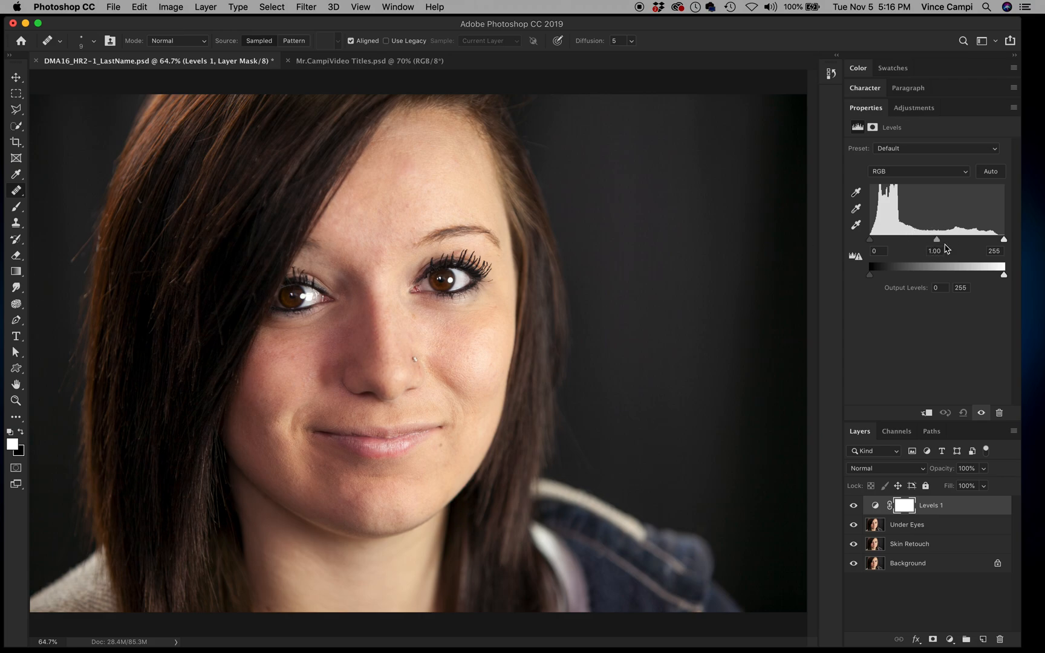
drag(937, 240, 900, 240)
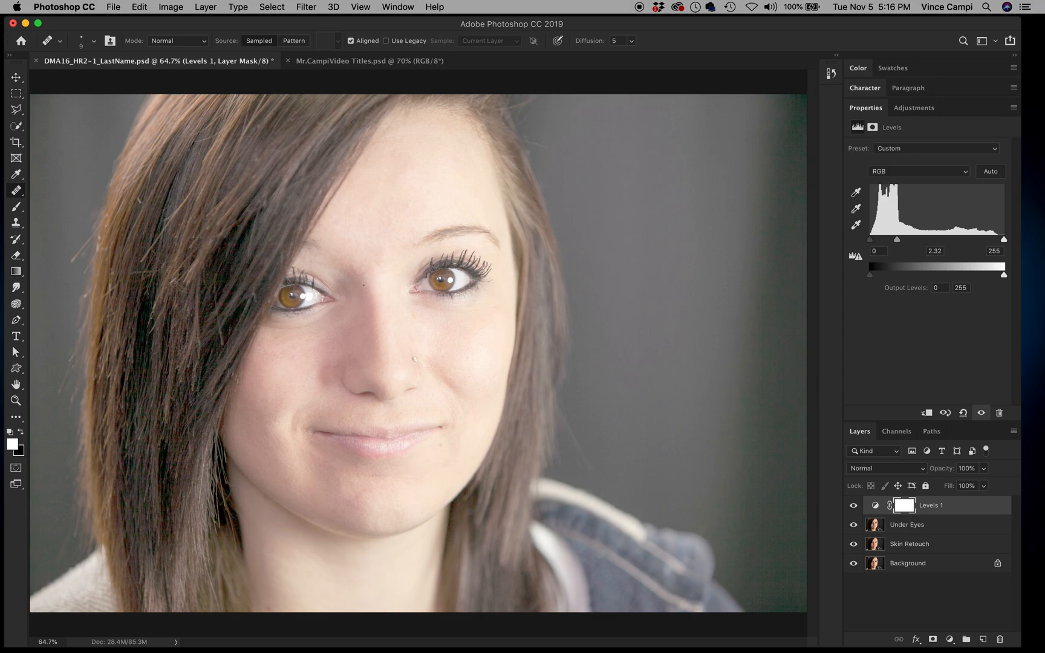
Step: Zoom toward the face and invert the Levels 1 mask to black
key(z)
drag(357, 285, 380, 313)
key(j)
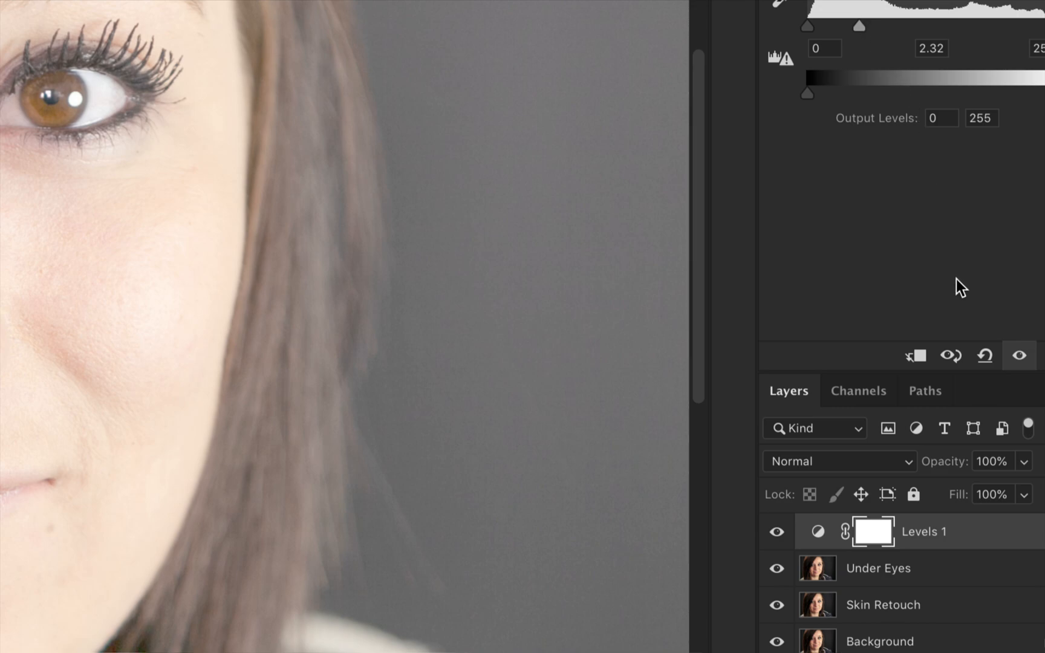
click(875, 535)
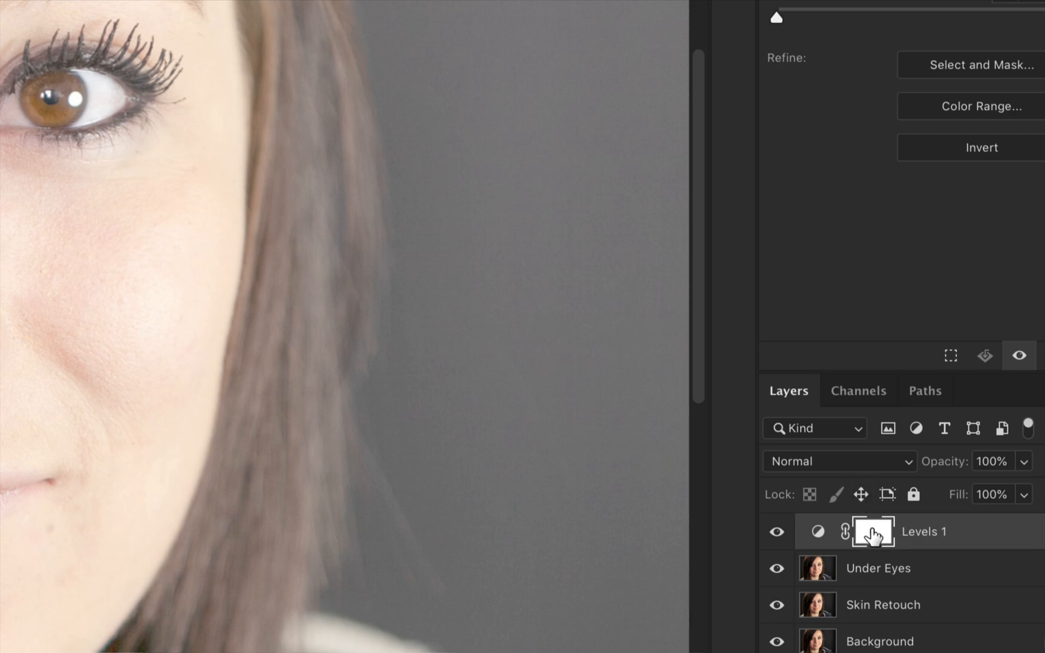
key(ctrl+i)
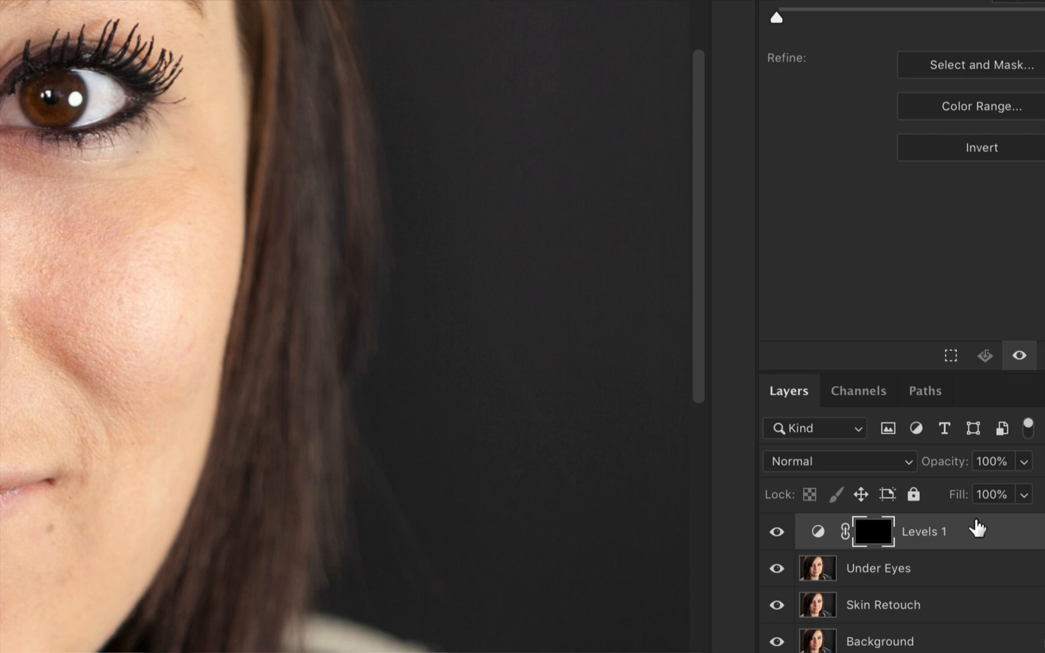
Step: Rename the Levels 1 layer to 'Eye Contrast'
double_click(921, 533)
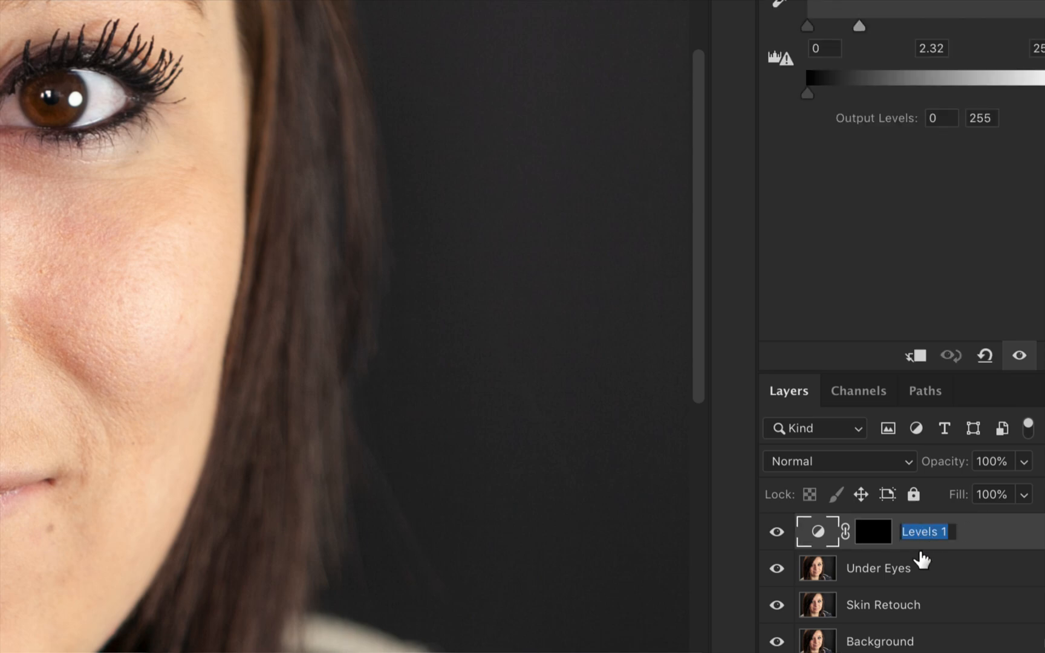
text(Eye )
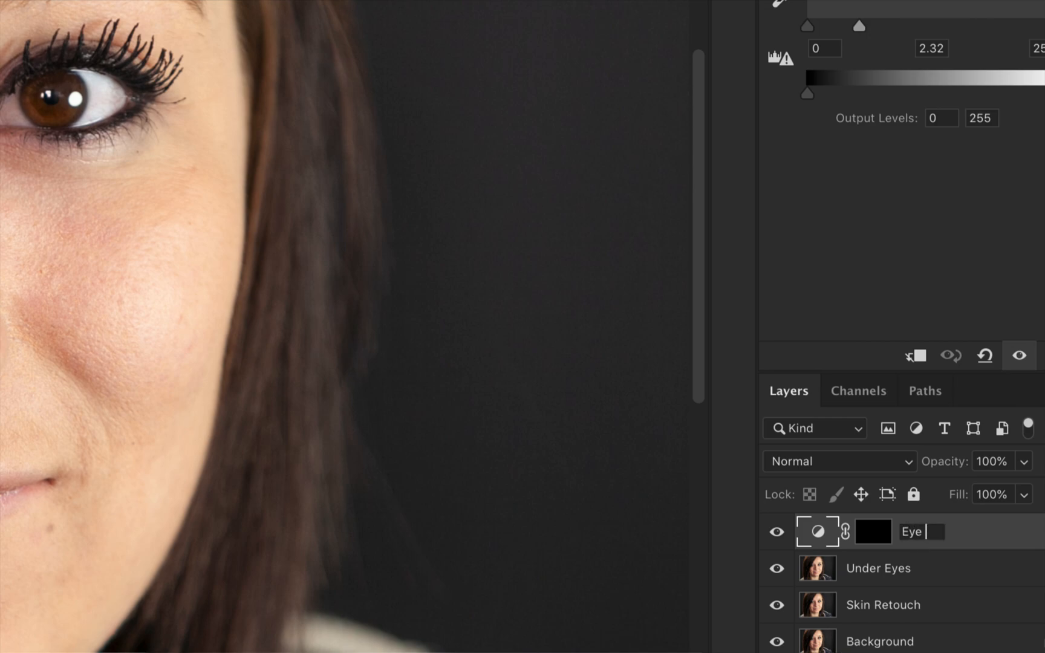
text(Contrast)
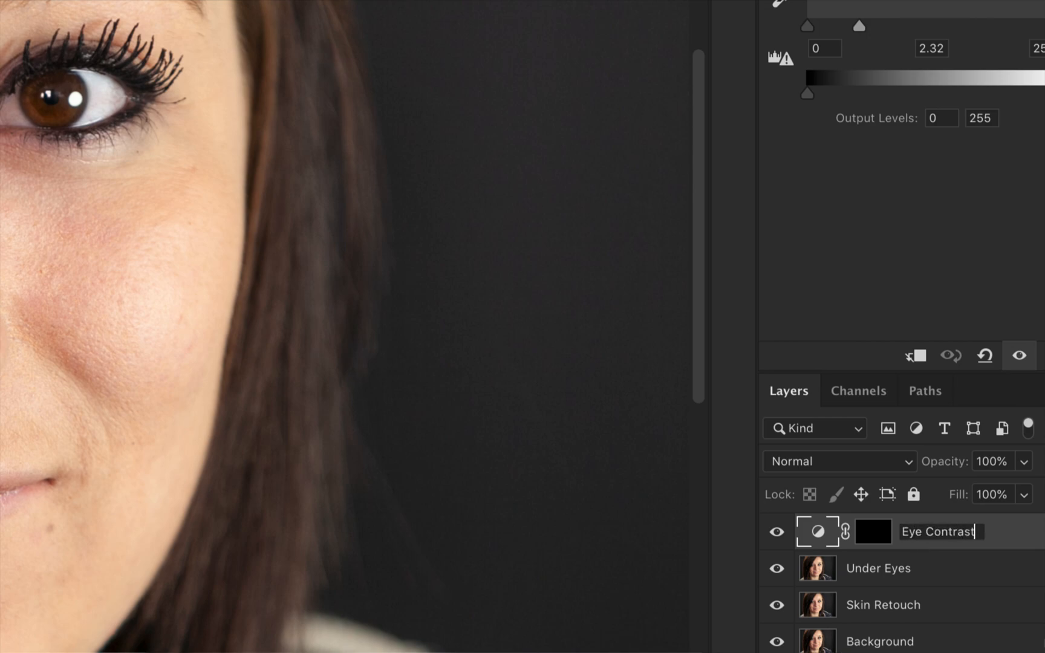
click(1016, 532)
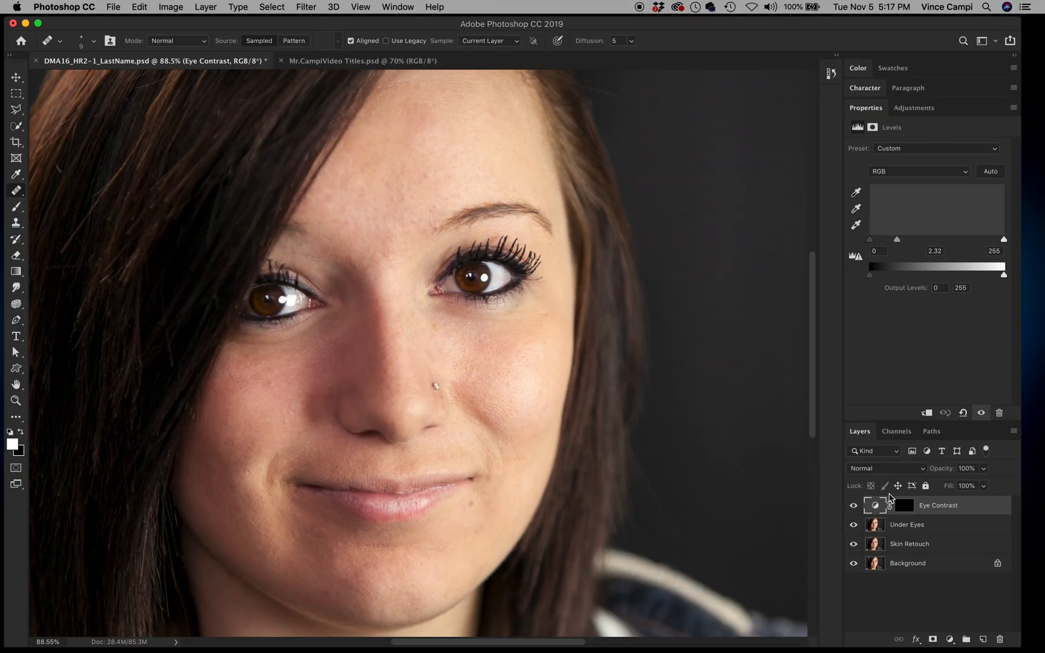
Step: Zoom in on both eyes and set the Brush tool to 175 px with 81% hardness
key(z)
drag(383, 269, 410, 315)
key(j)
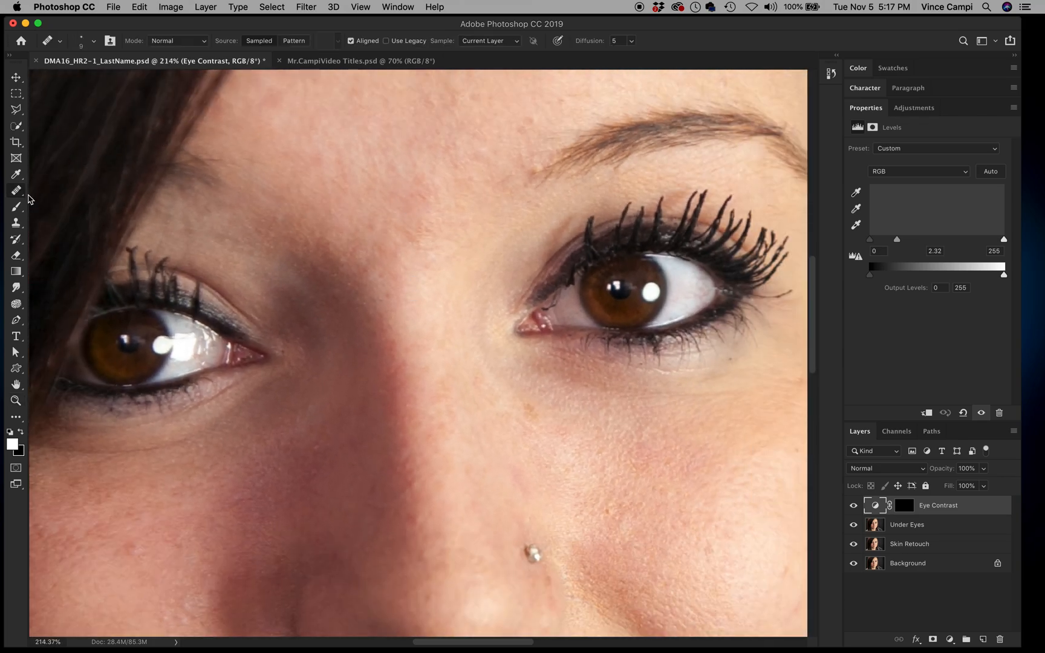
click(16, 208)
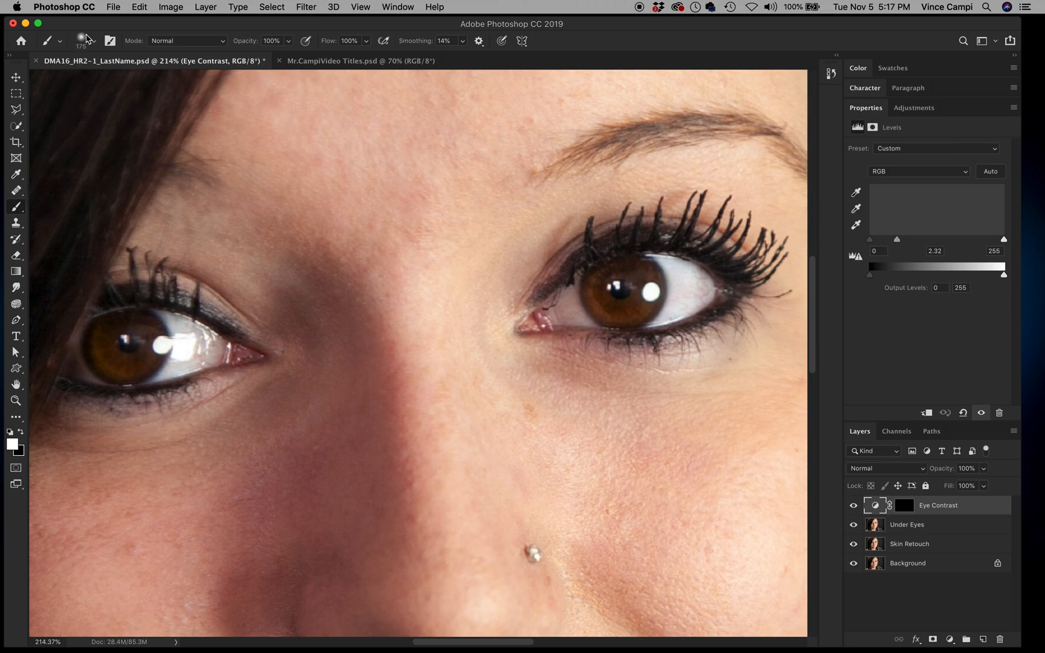
click(94, 41)
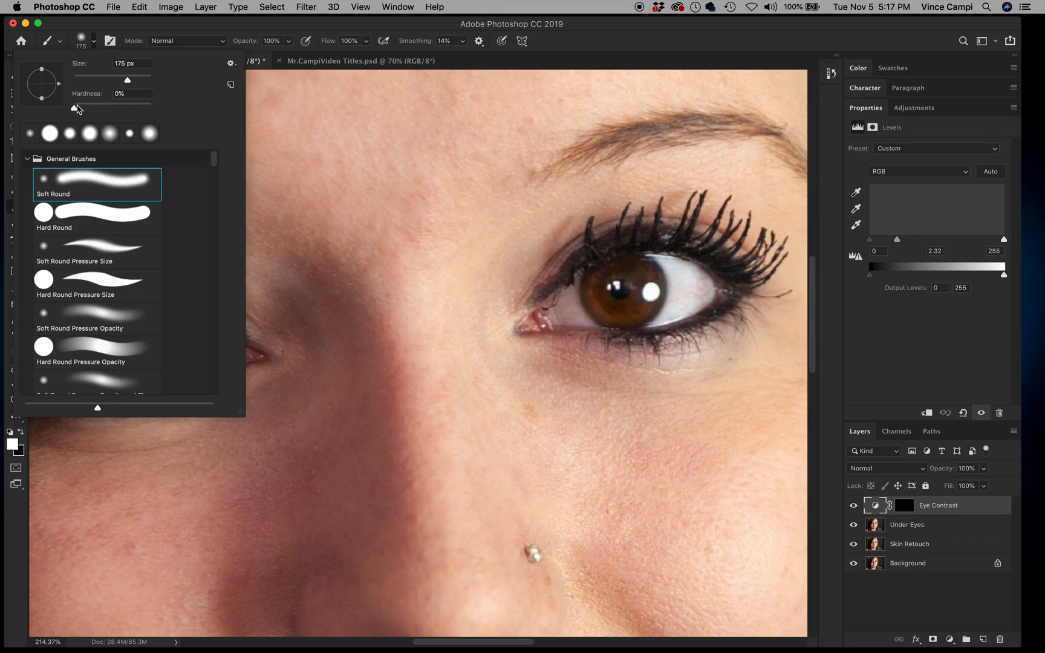
drag(75, 109, 139, 119)
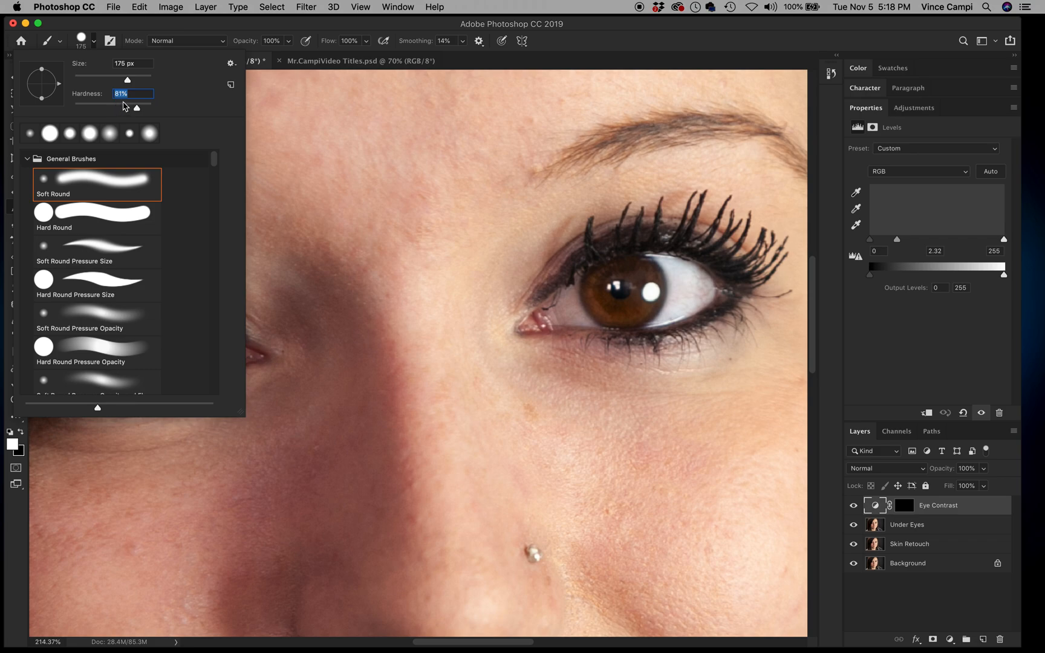
key(Return)
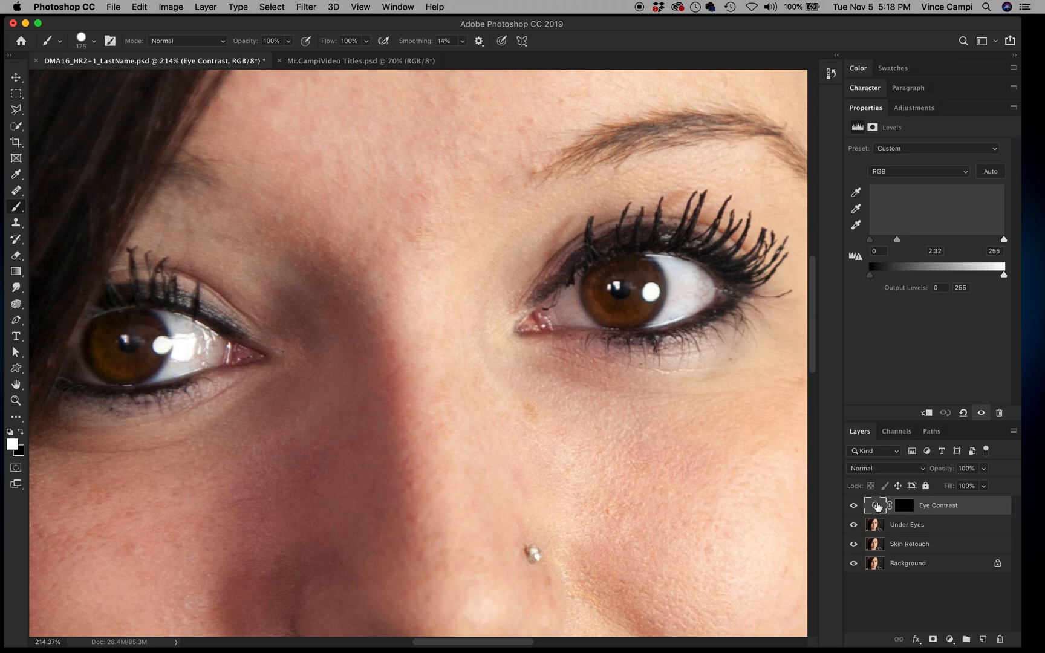
Step: Target the Eye Contrast mask and make white the foreground painting colour
click(905, 507)
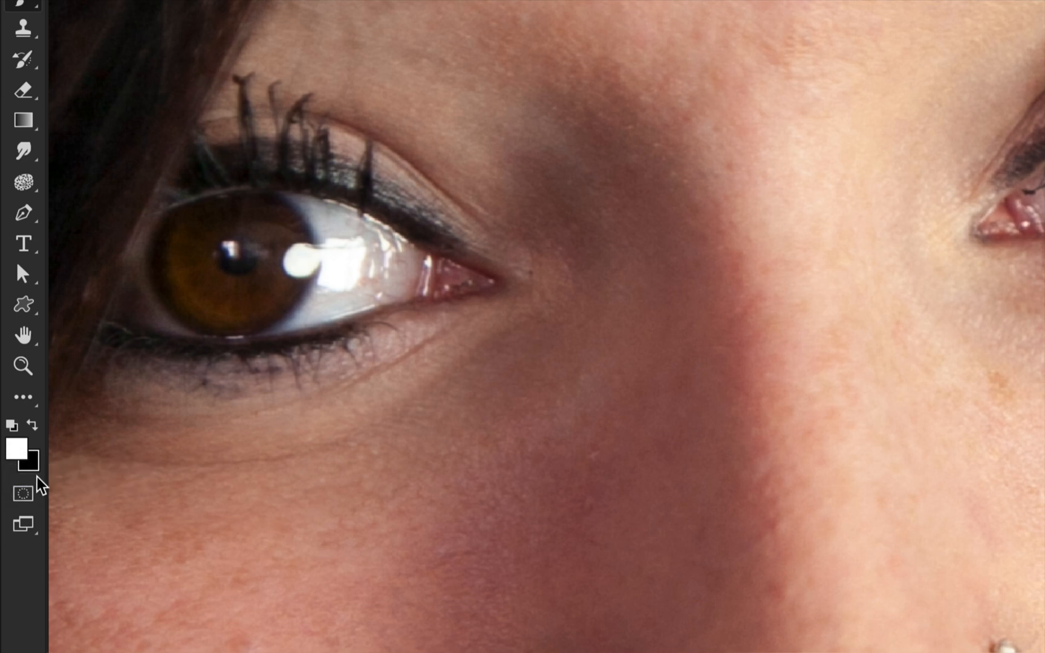
key(x)
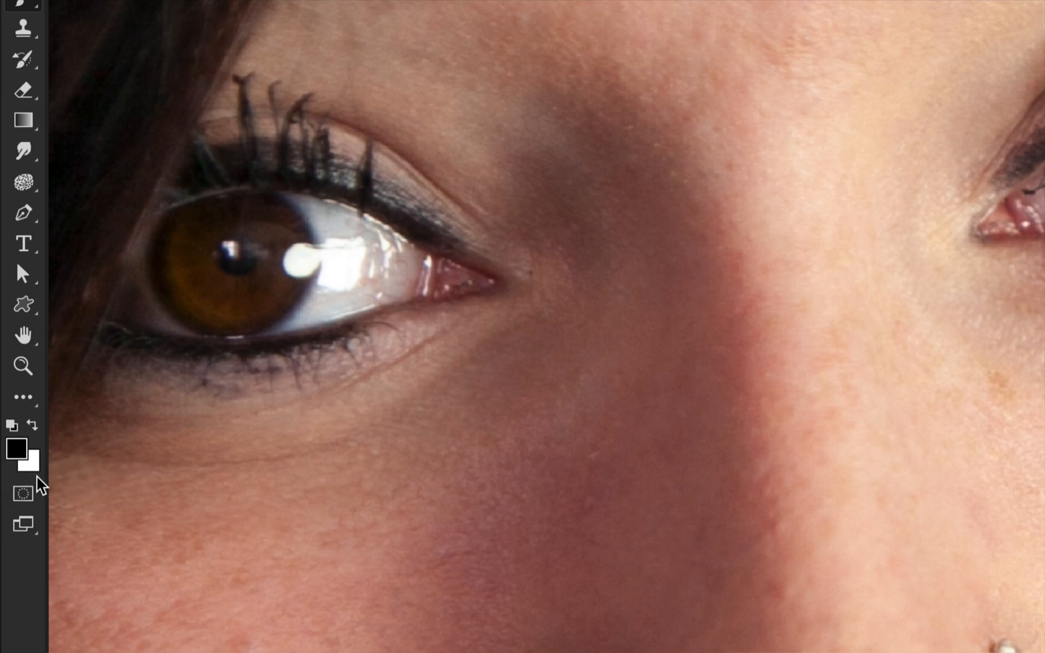
key(x)
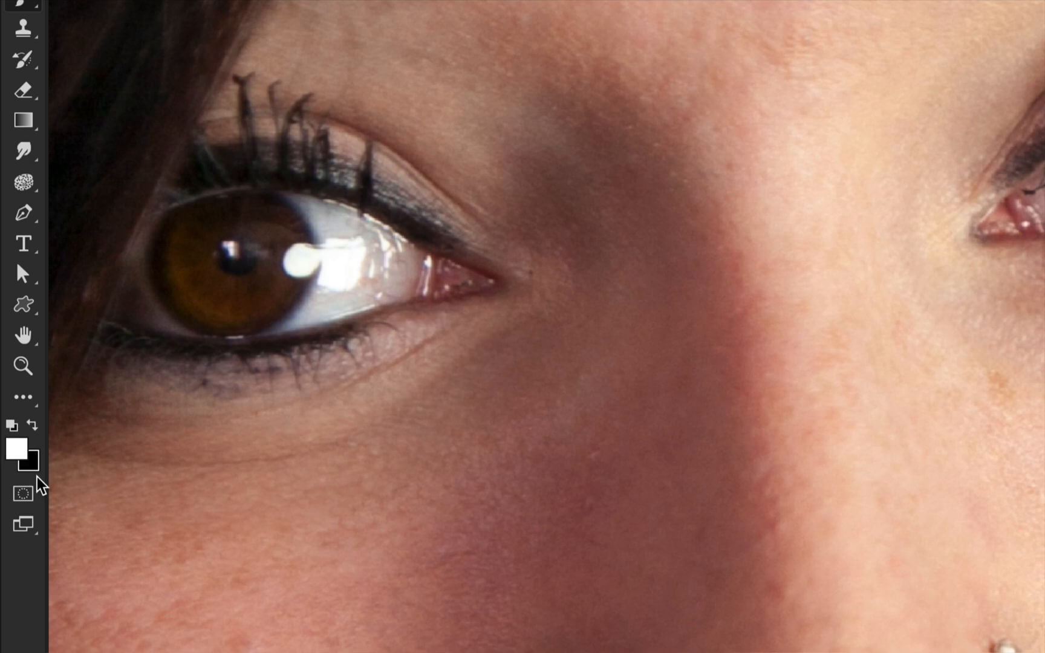
key(x)
key(x)
click(28, 424)
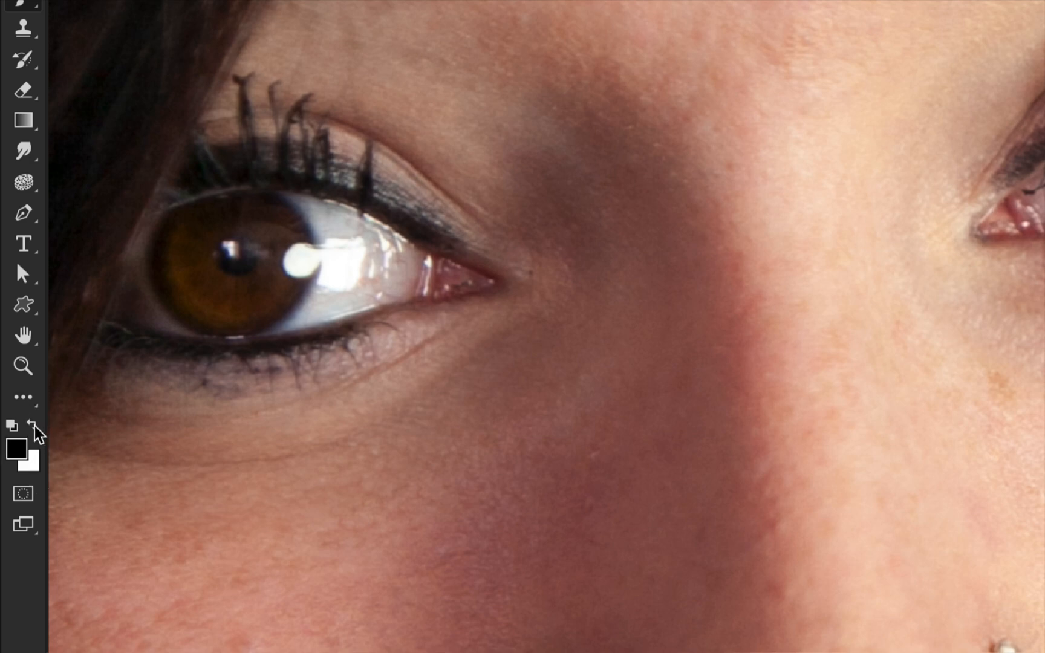
click(33, 426)
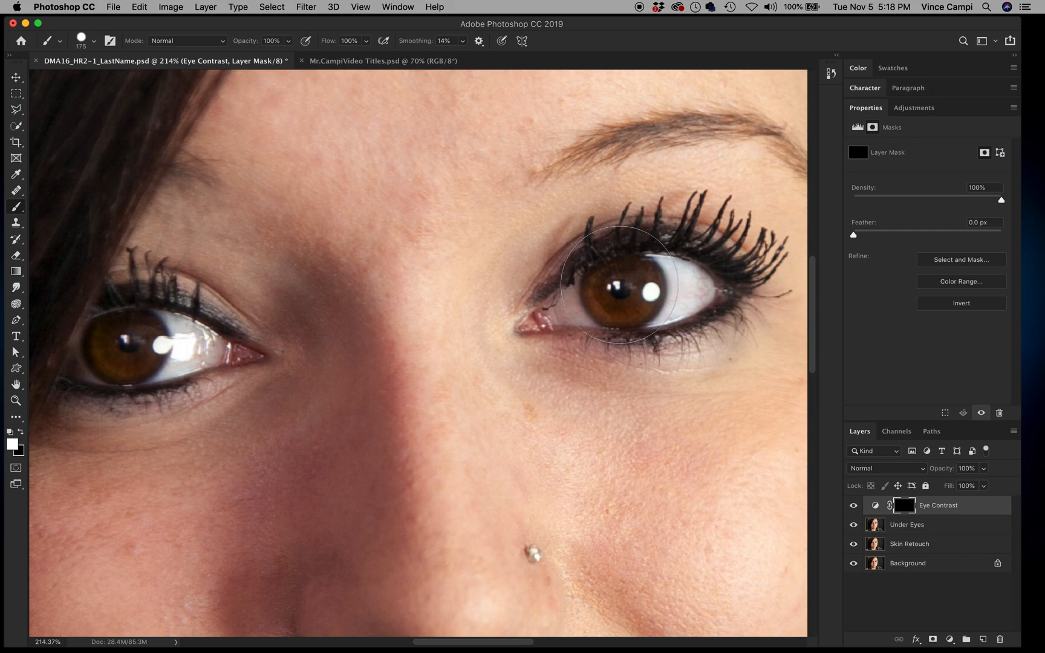
Step: Shrink the brush to about 125 px and paint white over both irises on the mask
key(bracketleft)
key(bracketleft)
click(95, 43)
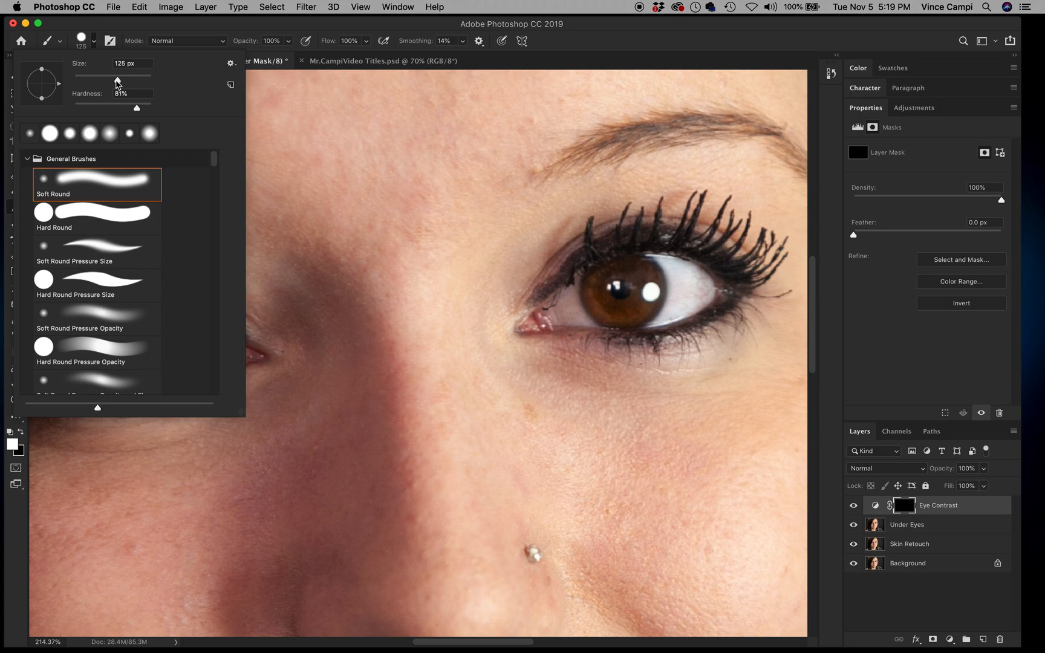
drag(118, 82, 118, 86)
key(Return)
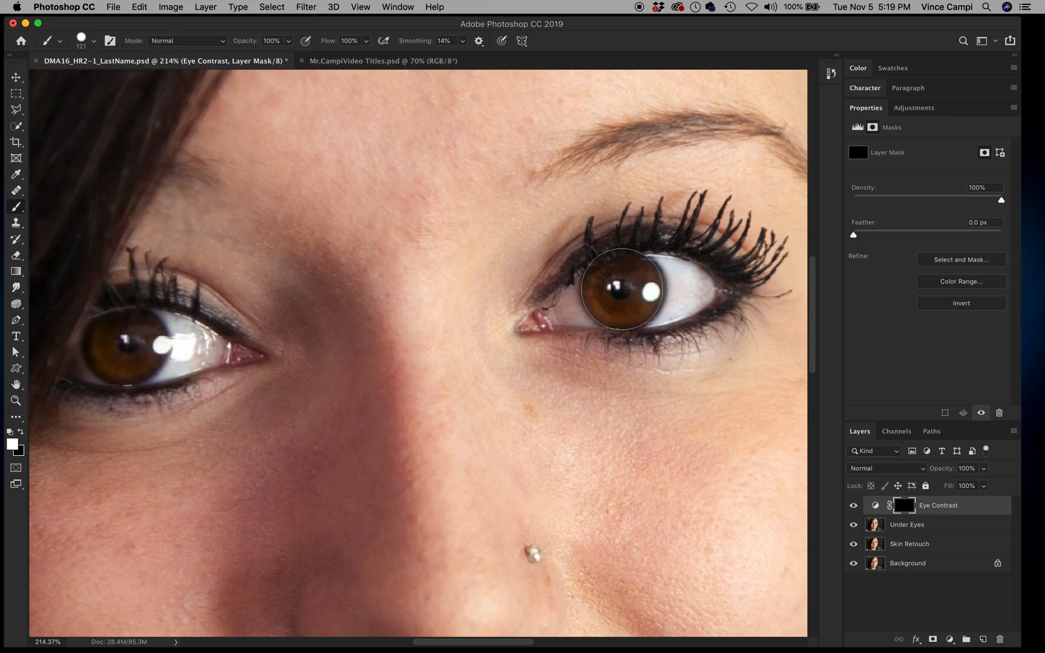
click(622, 289)
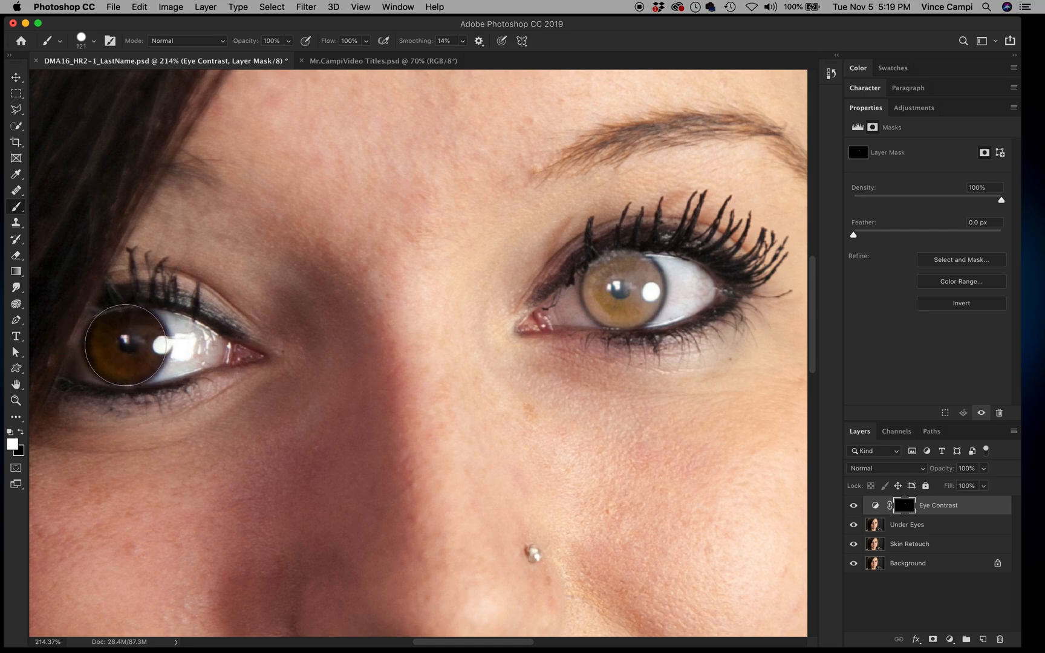
click(125, 344)
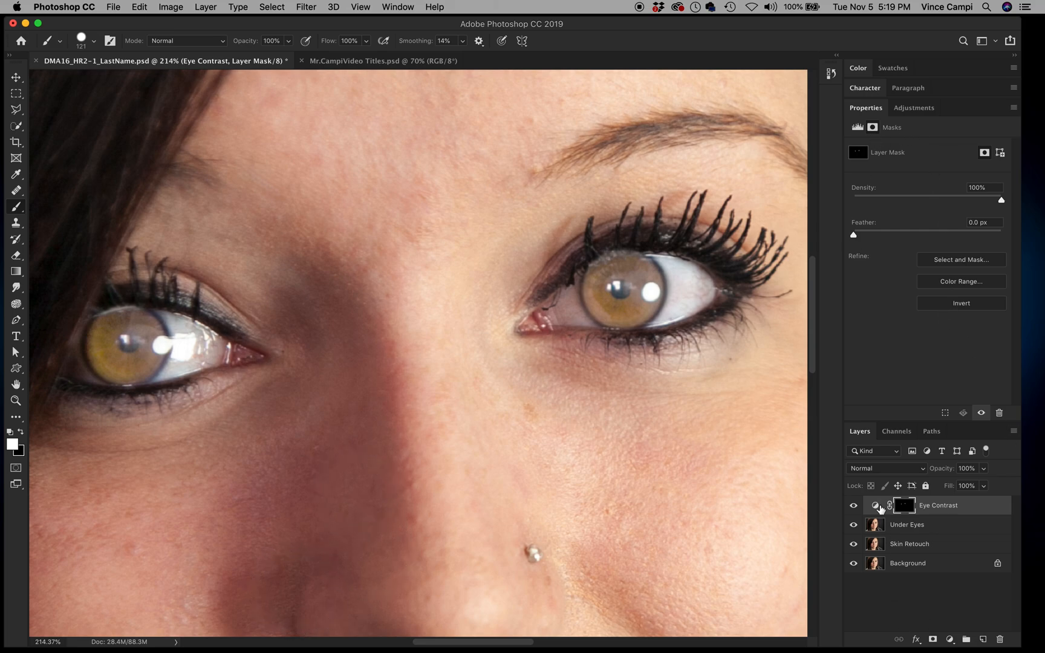
Step: Adjust the Eye Contrast black, white and midtone sliders, toggling the layer to compare
click(875, 506)
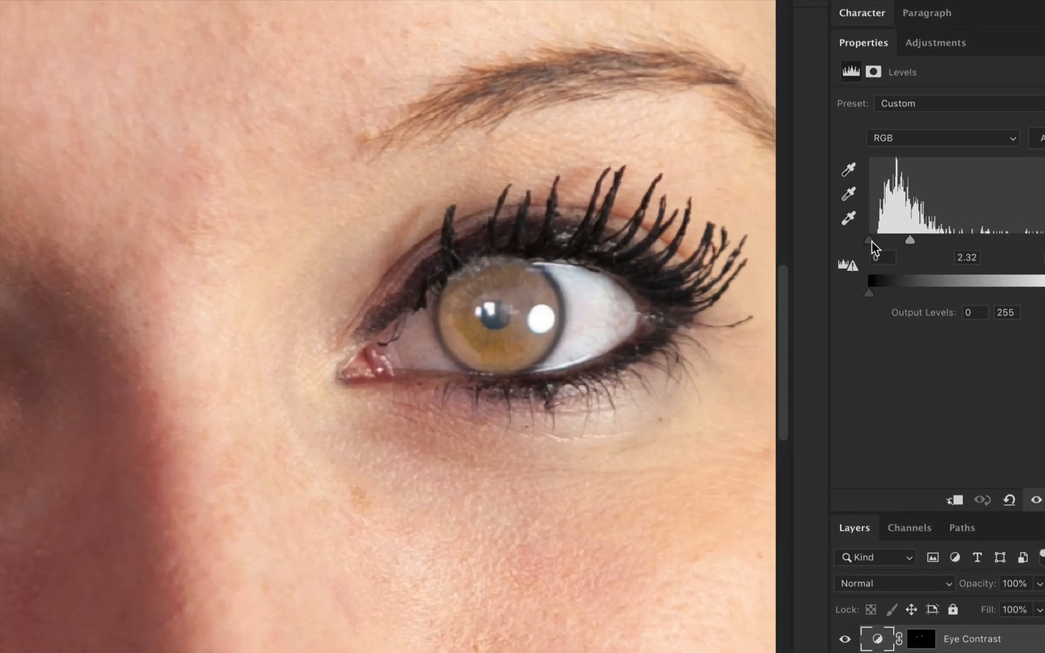
drag(870, 242, 879, 247)
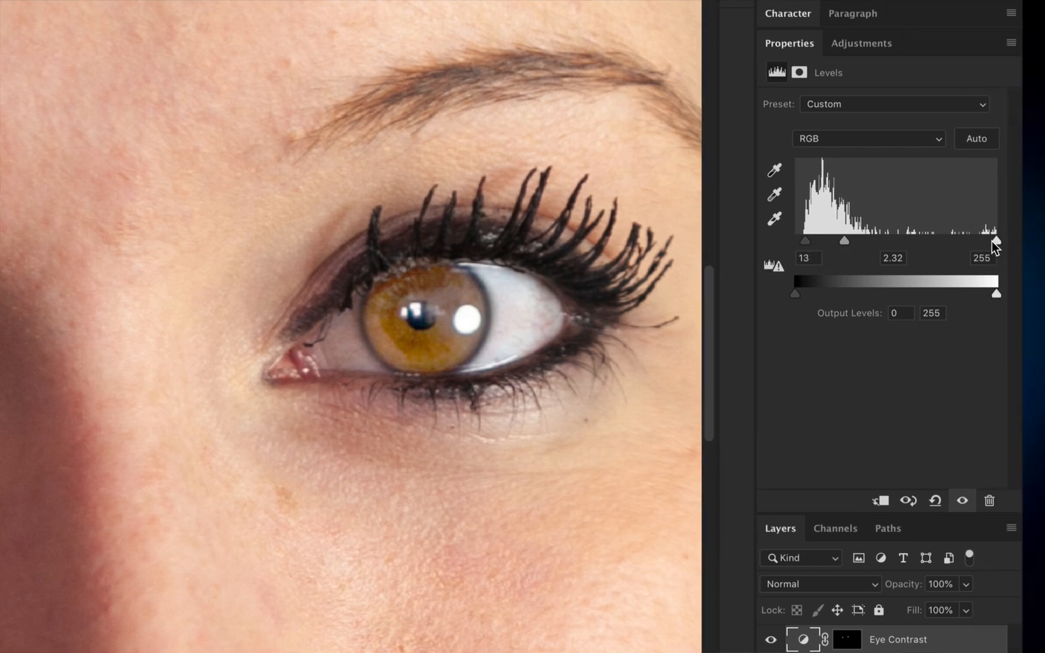
drag(997, 240, 950, 245)
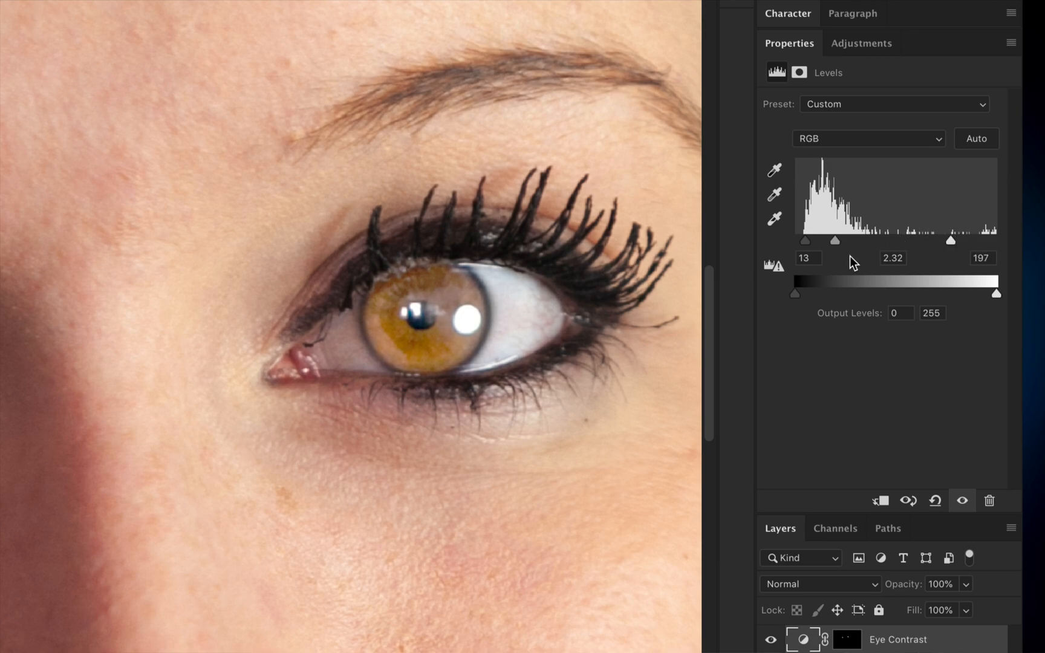
drag(835, 240, 870, 246)
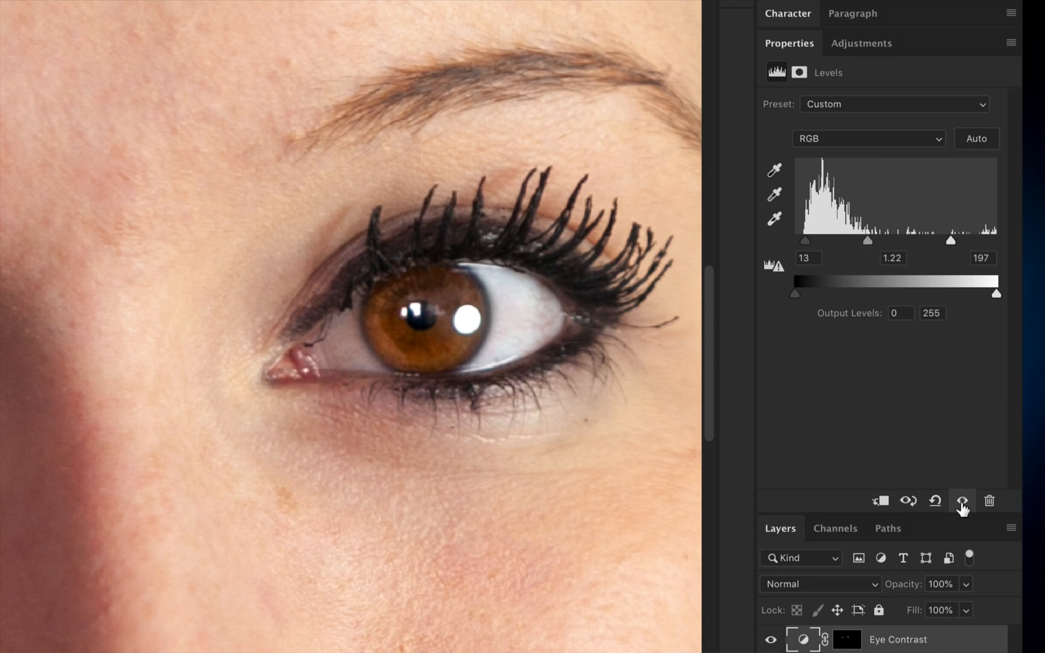
click(962, 501)
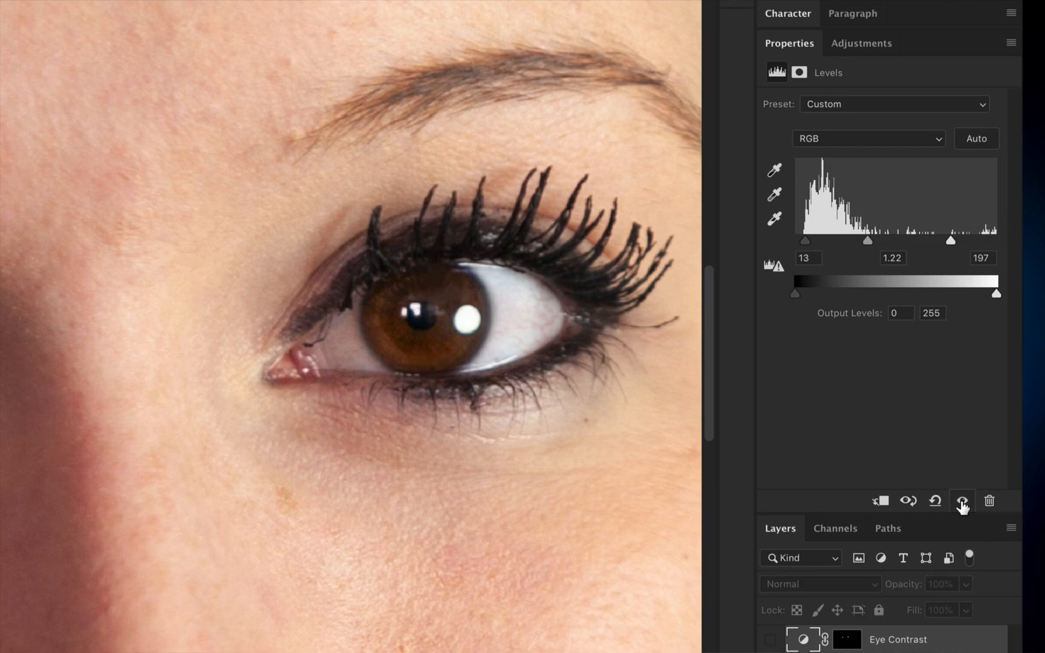
click(962, 501)
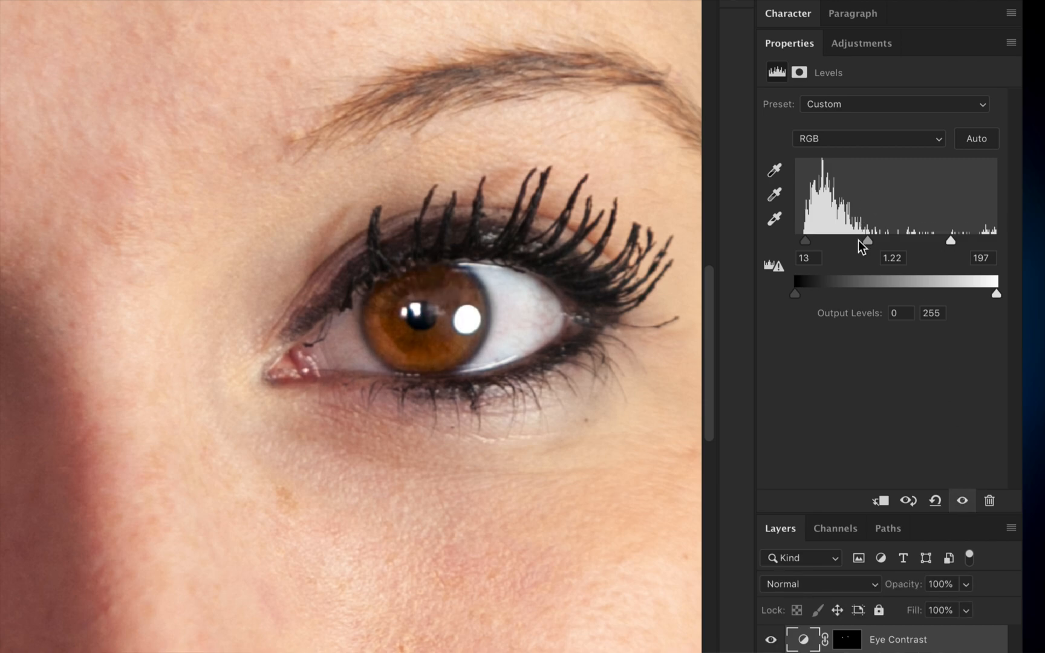
Step: Fine-tune the Levels input values to 18, 1.08 and 190
drag(869, 242, 875, 240)
drag(805, 242, 812, 245)
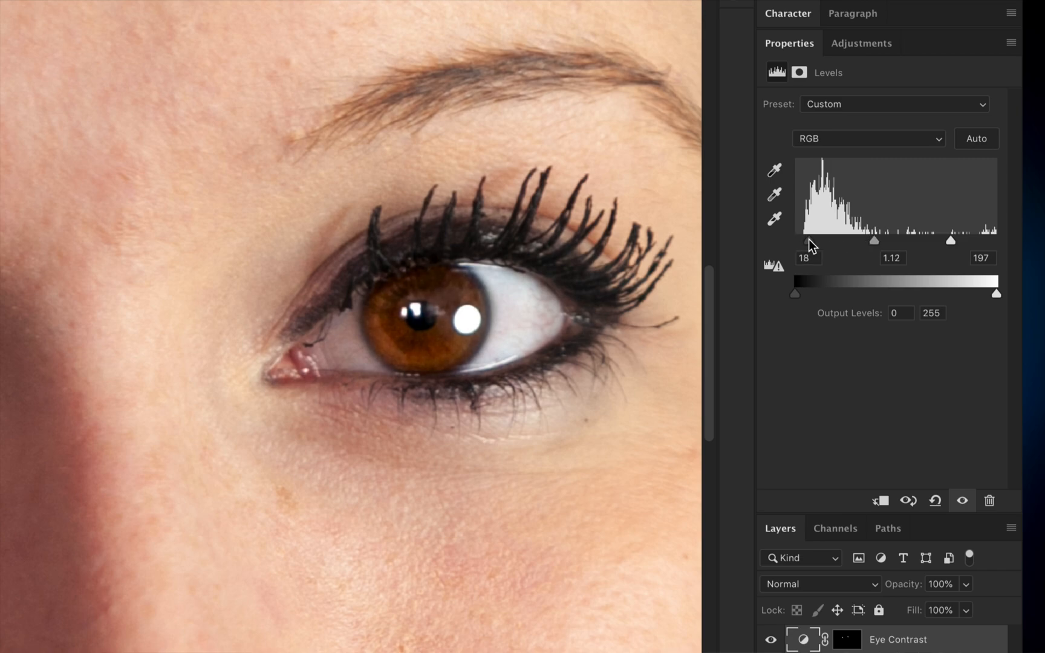
drag(954, 242, 945, 243)
drag(871, 241, 878, 244)
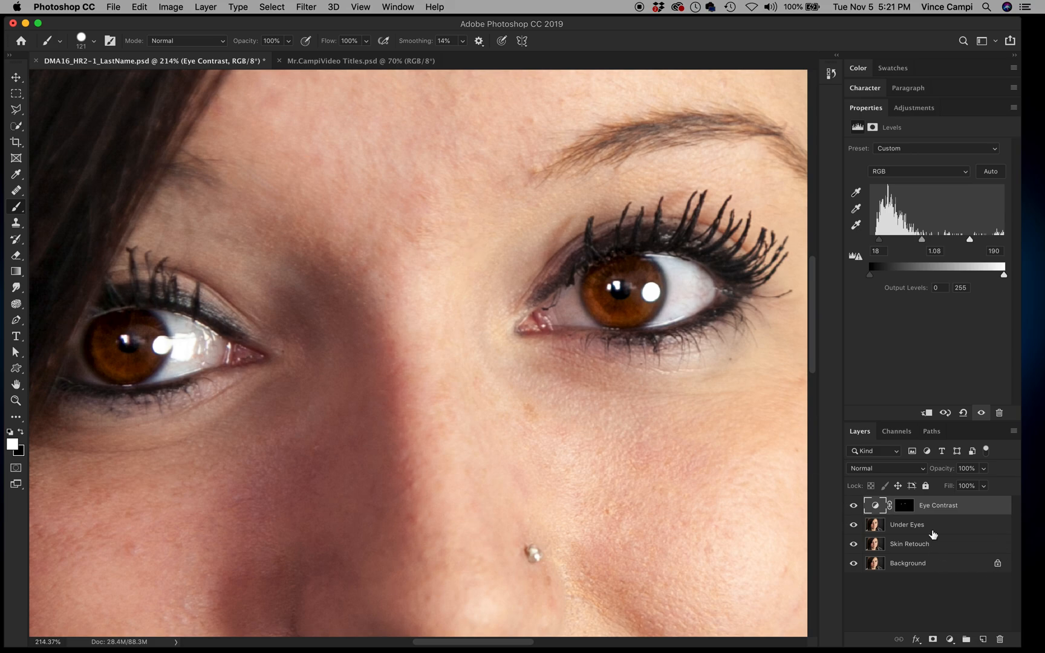
Step: Toggle the adjustment's visibility and zoom out to compare the eyes against the whole portrait
click(854, 506)
click(854, 506)
click(854, 505)
click(854, 505)
key(super+minus)
key(super+minus)
key(super+minus)
key(super+minus)
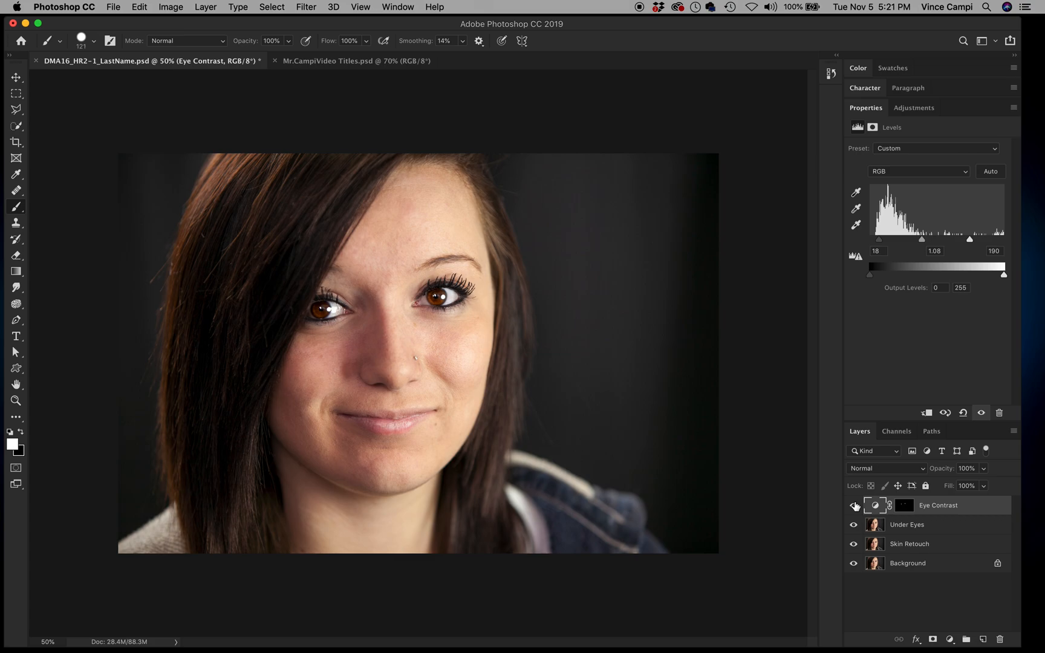
key(super+minus)
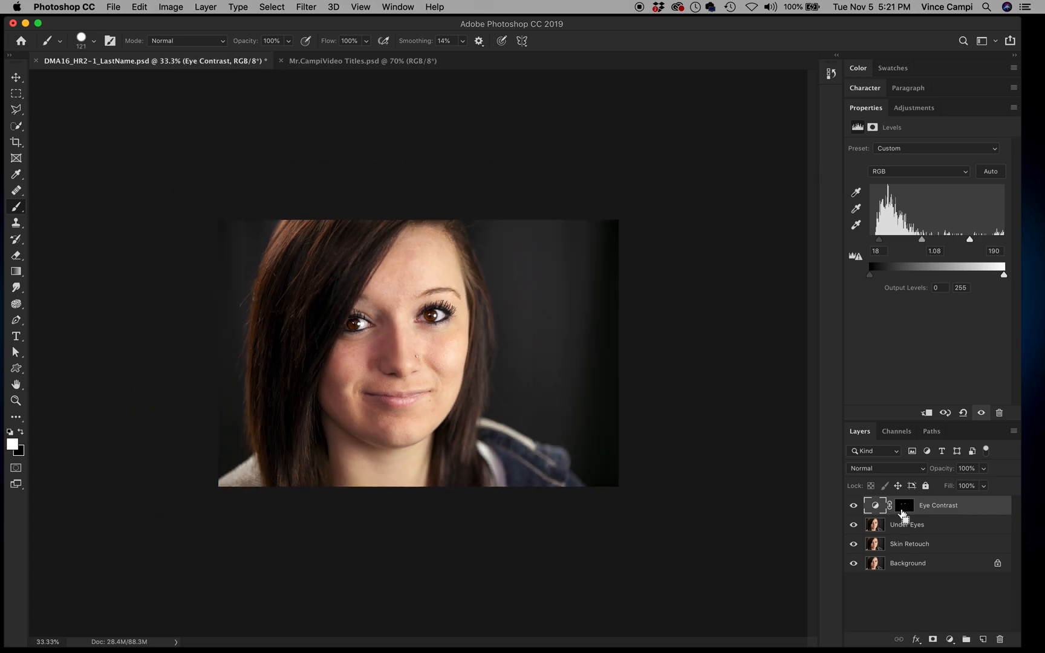
key(super+plus)
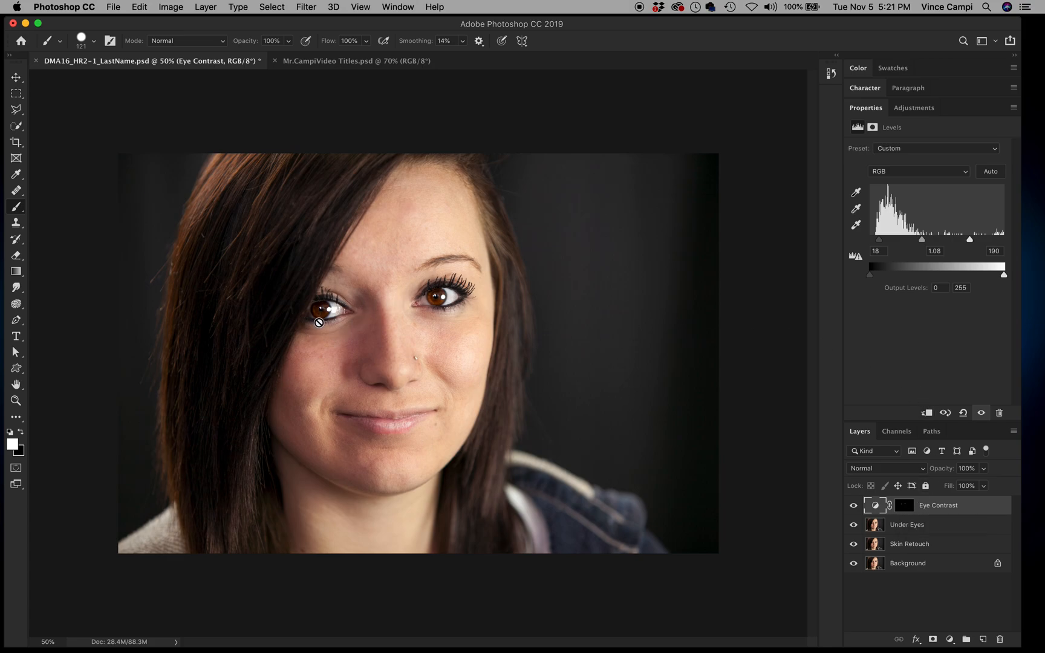
Step: Retune the Eye Contrast Levels to 18, 1.04 and 203, checking the overall portrait
drag(923, 240, 923, 242)
drag(969, 240, 978, 243)
key(super+minus)
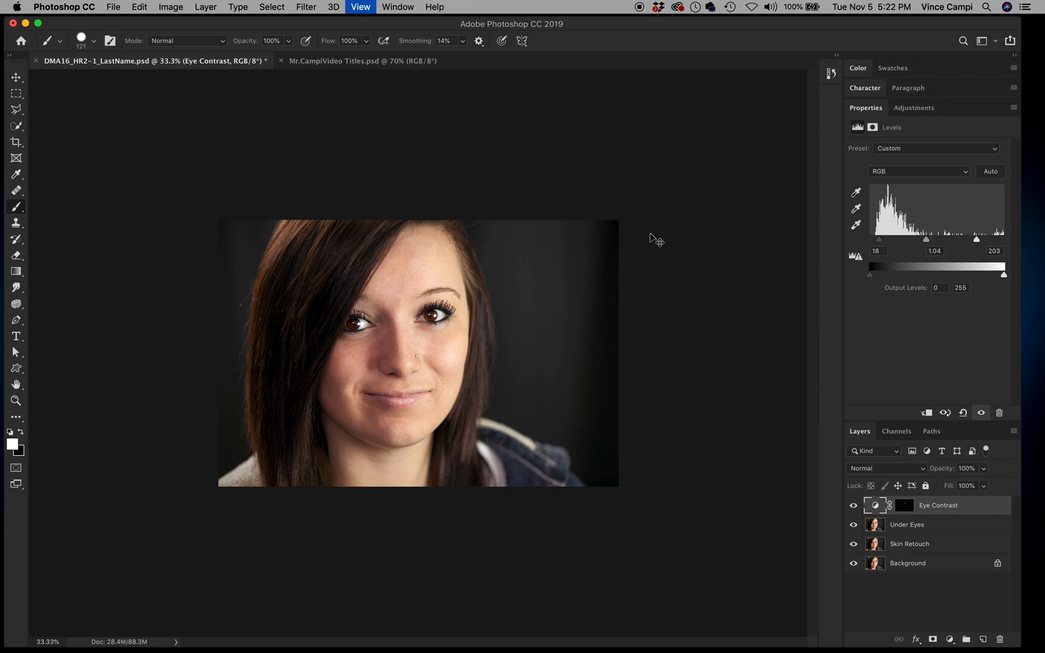
key(super+plus)
key(super+plus)
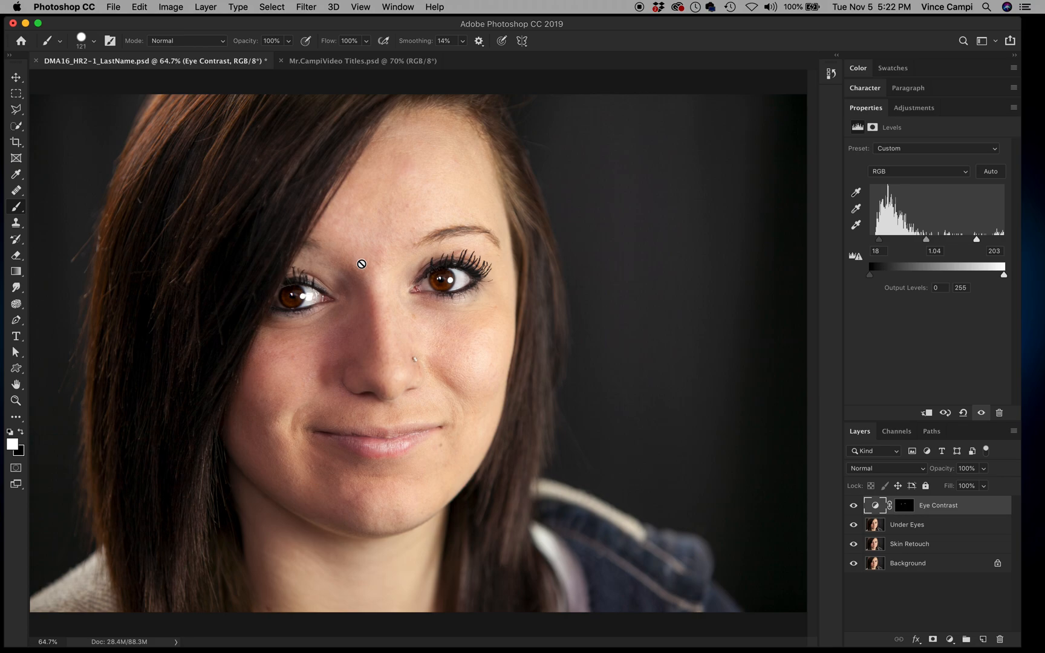
click(981, 514)
Step: Stamp all visible layers into a new top layer and rename it Sharpen
click(971, 508)
key(alt+shift+super+e)
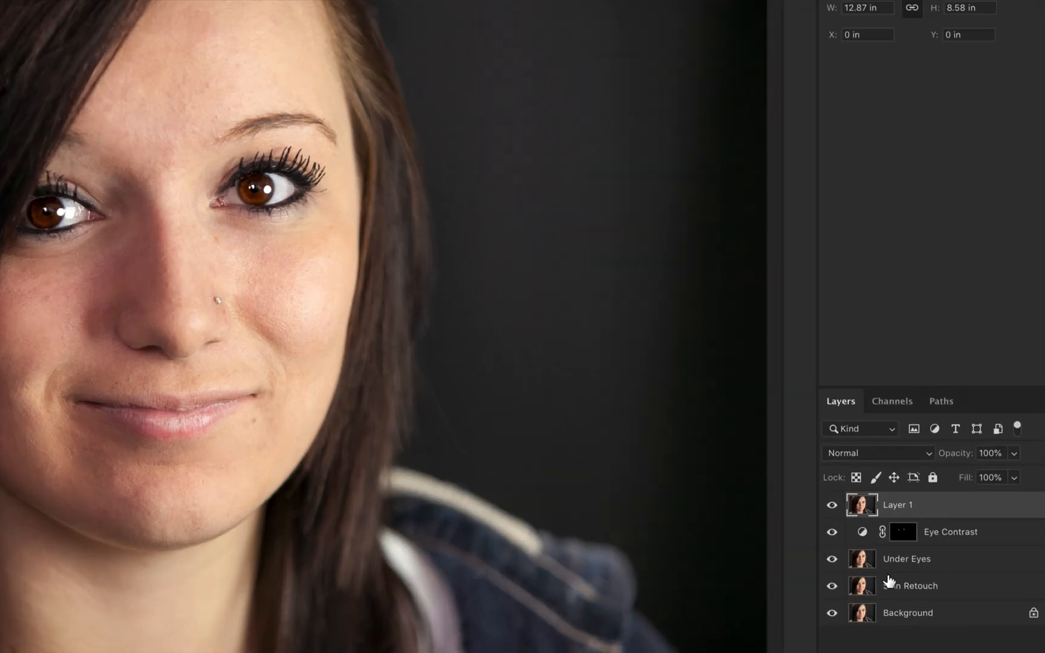
double_click(900, 505)
text(Sharpen)
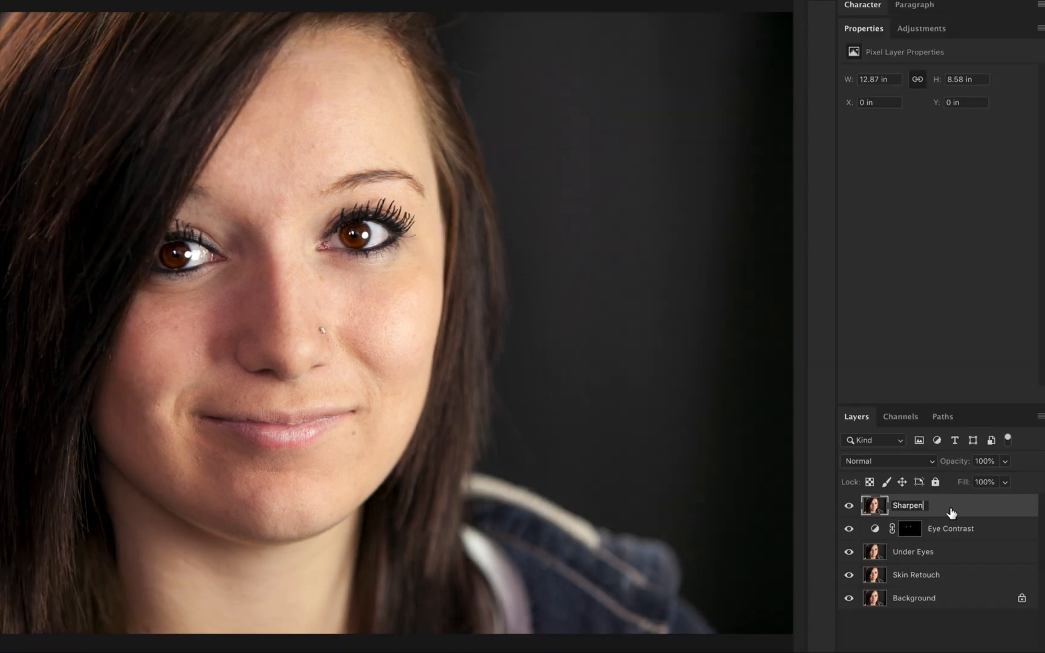
key(Return)
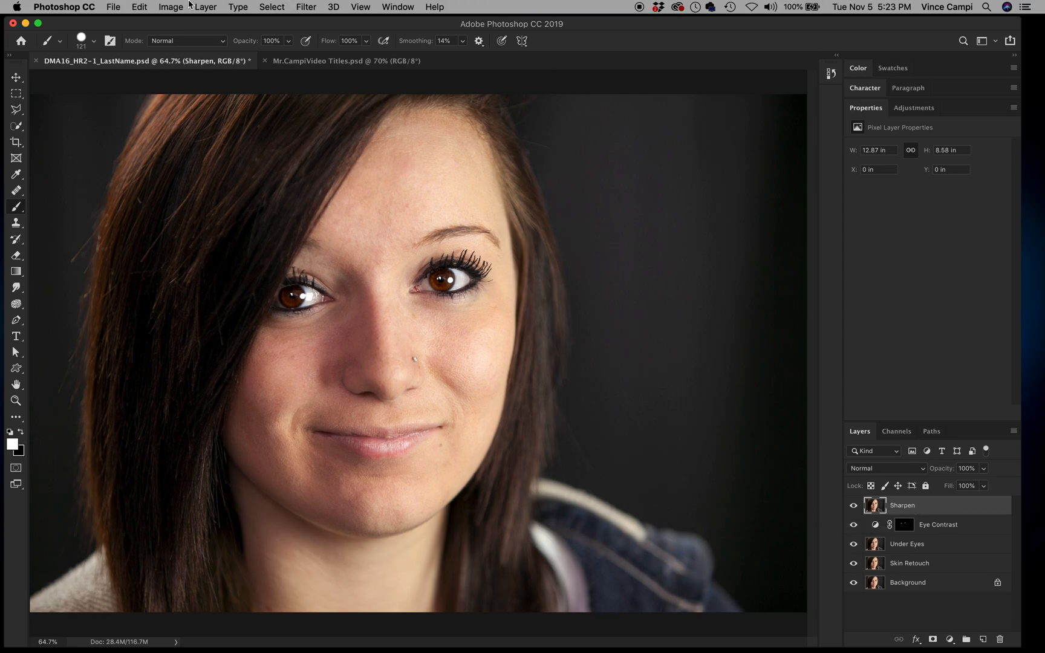
Step: Apply an Unsharp Mask filter to the Sharpen layer, previewing it on the right eye
click(308, 6)
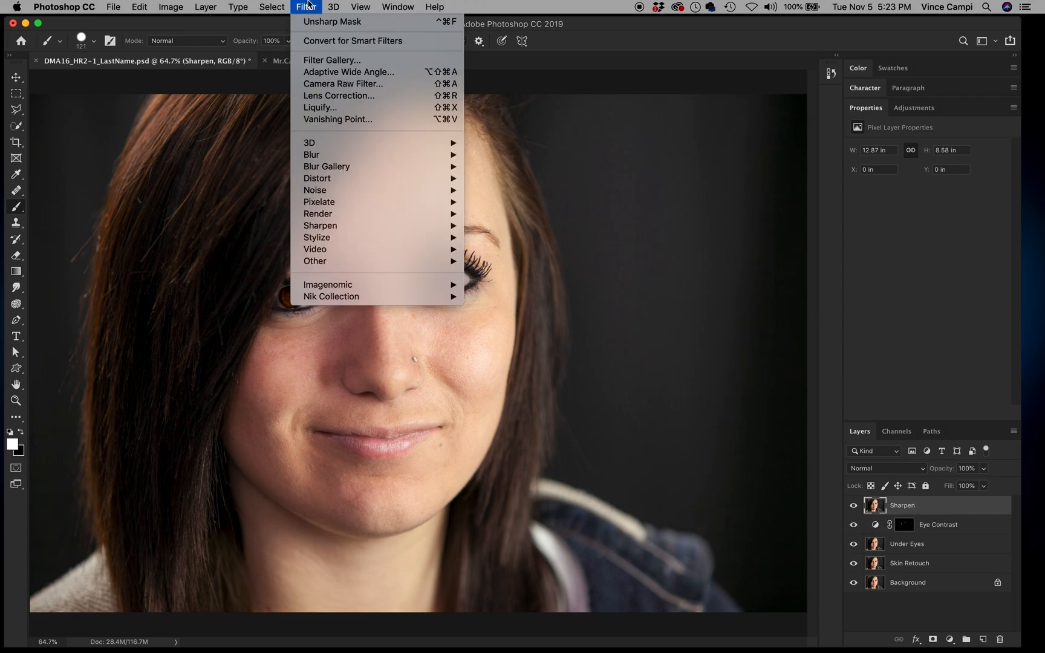
mouse_move(314, 227)
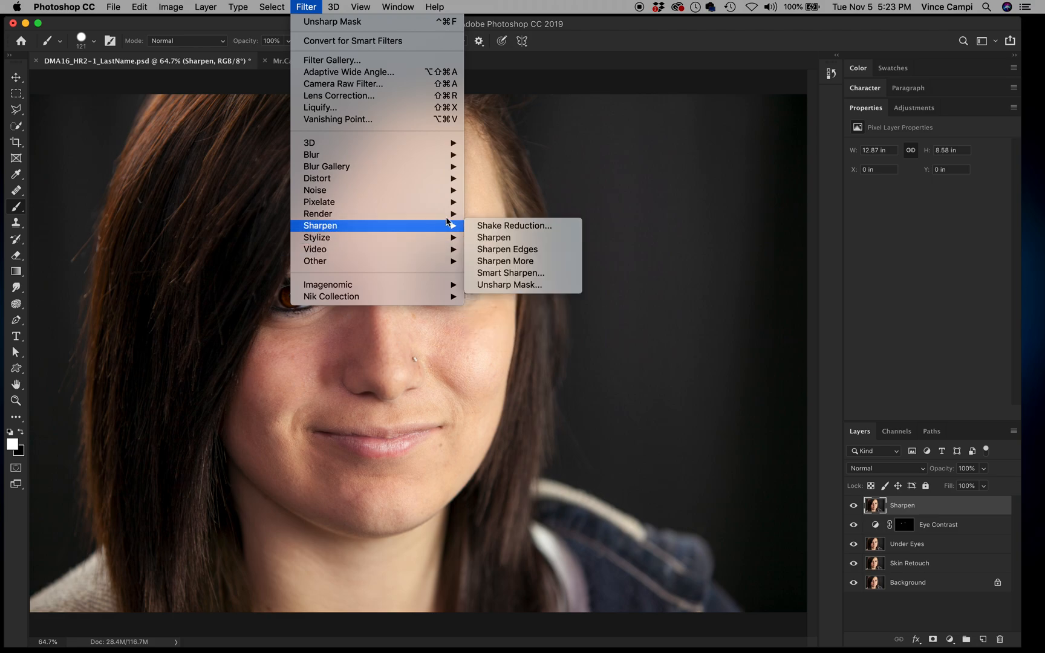
click(506, 288)
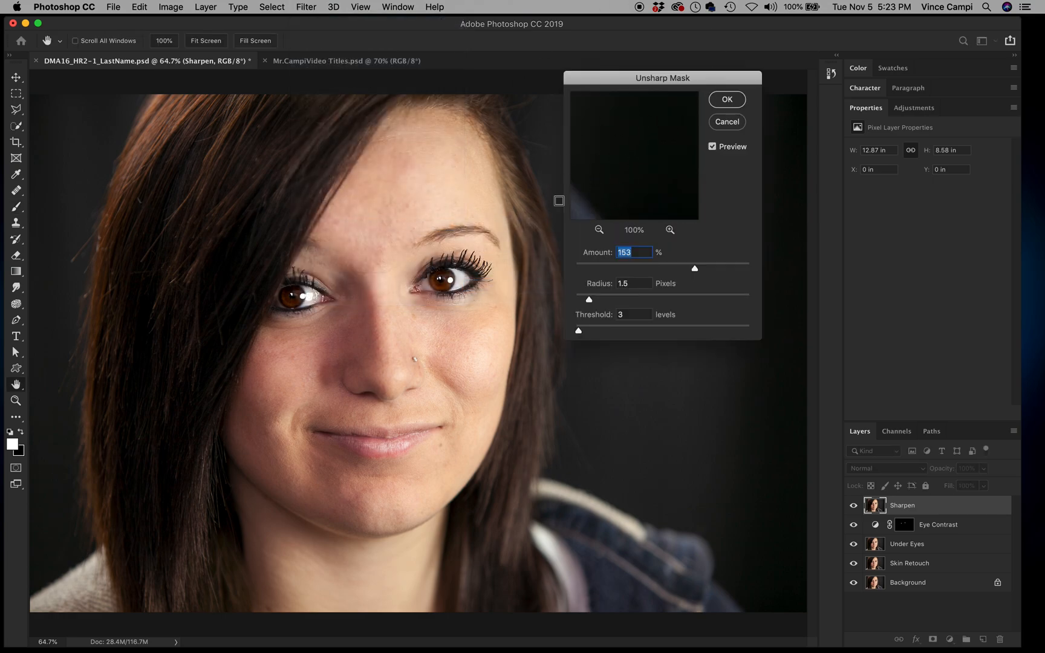
drag(611, 77, 557, 199)
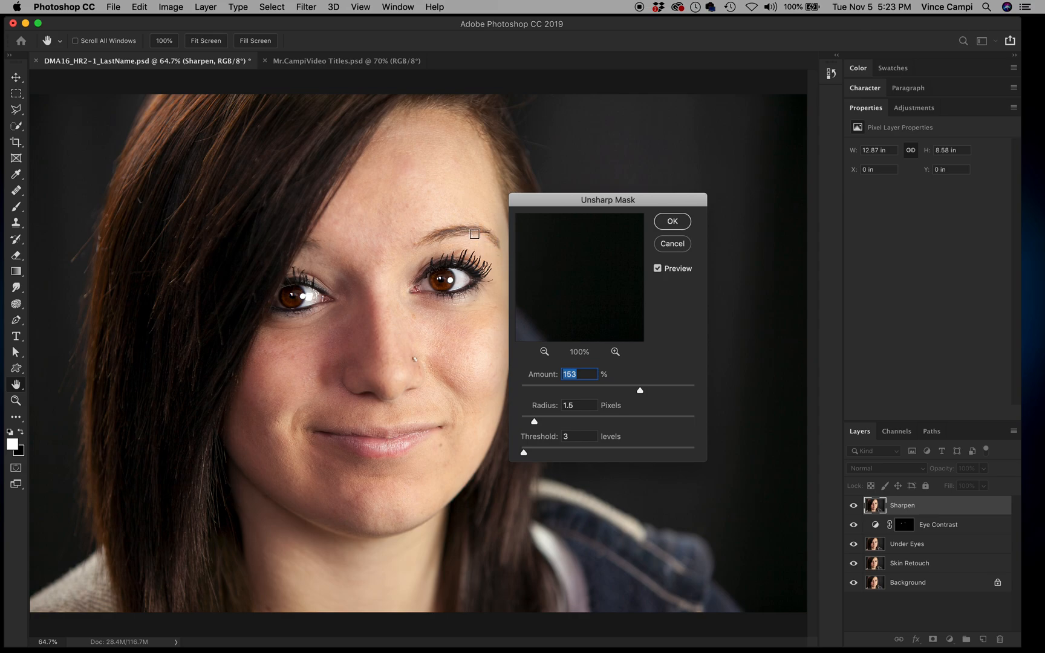
click(450, 264)
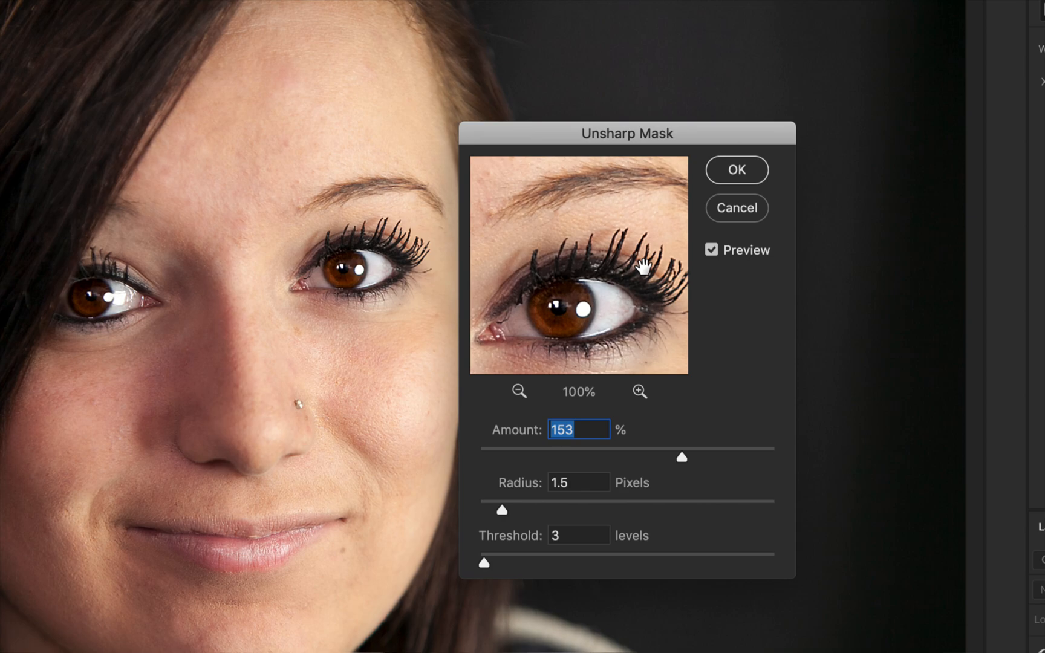
key(alt)
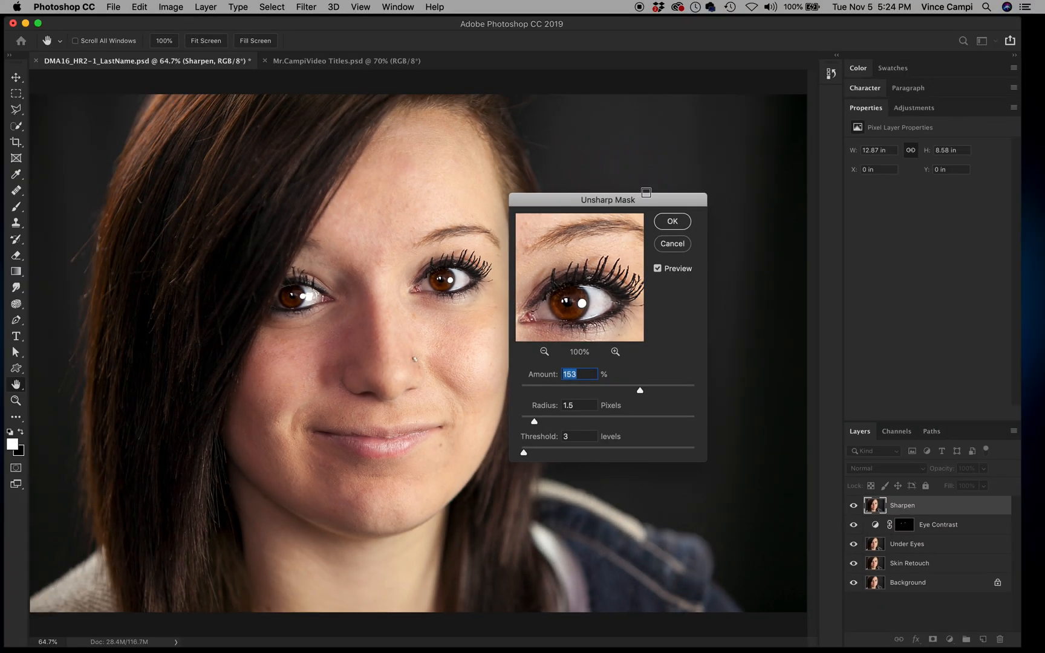
click(673, 223)
key(b)
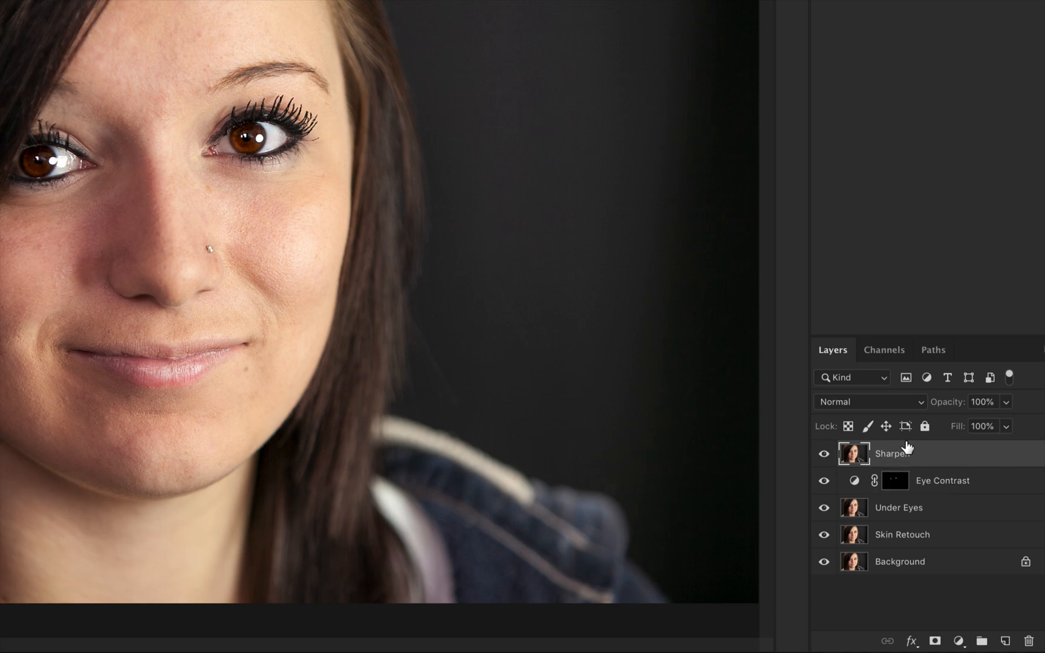
Step: Add an all-black layer mask to the Sharpen layer, hiding its sharpening
alt+click(935, 638)
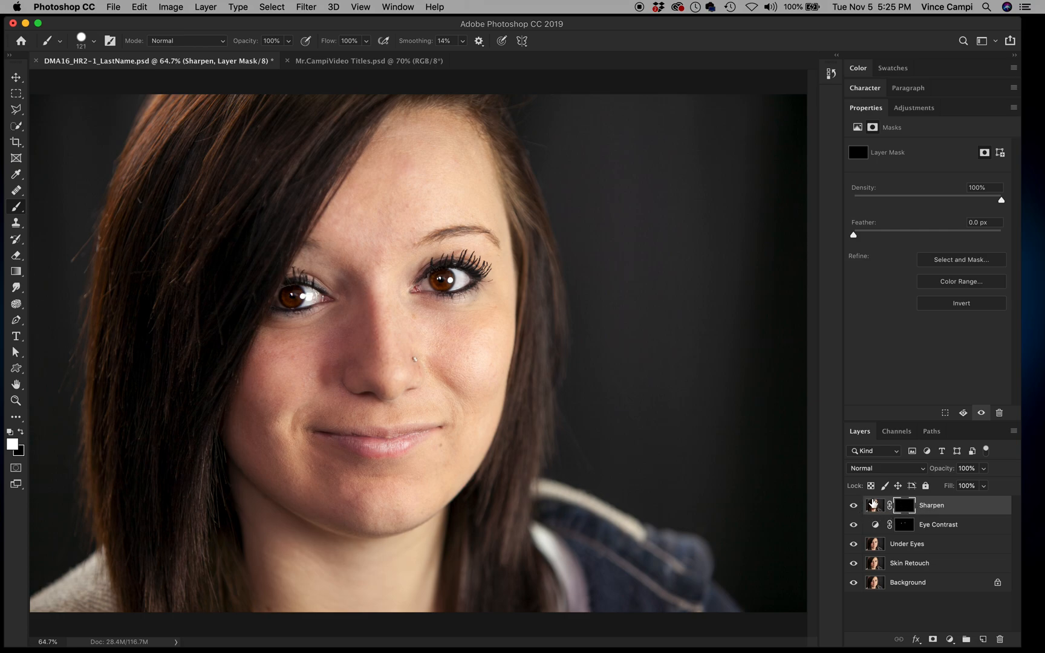
key(z)
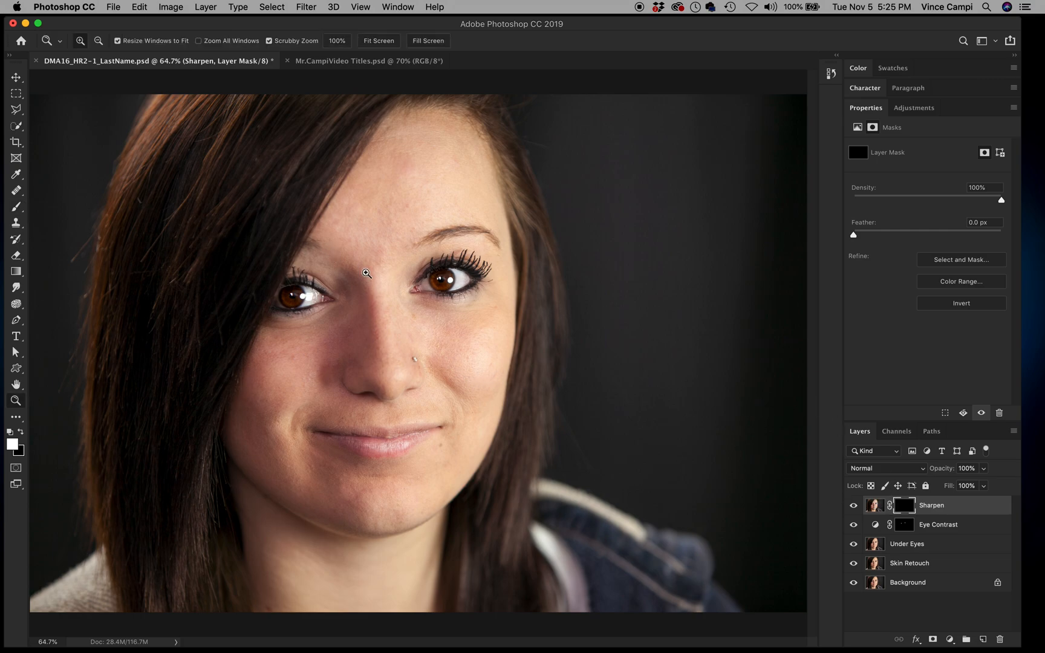
Step: Zoom in on the eyes and lower the 121 px brush's hardness to 36%
mouse_move(377, 287)
mouse_down()
mouse_move(424, 315)
mouse_move(429, 359)
mouse_up()
key(b)
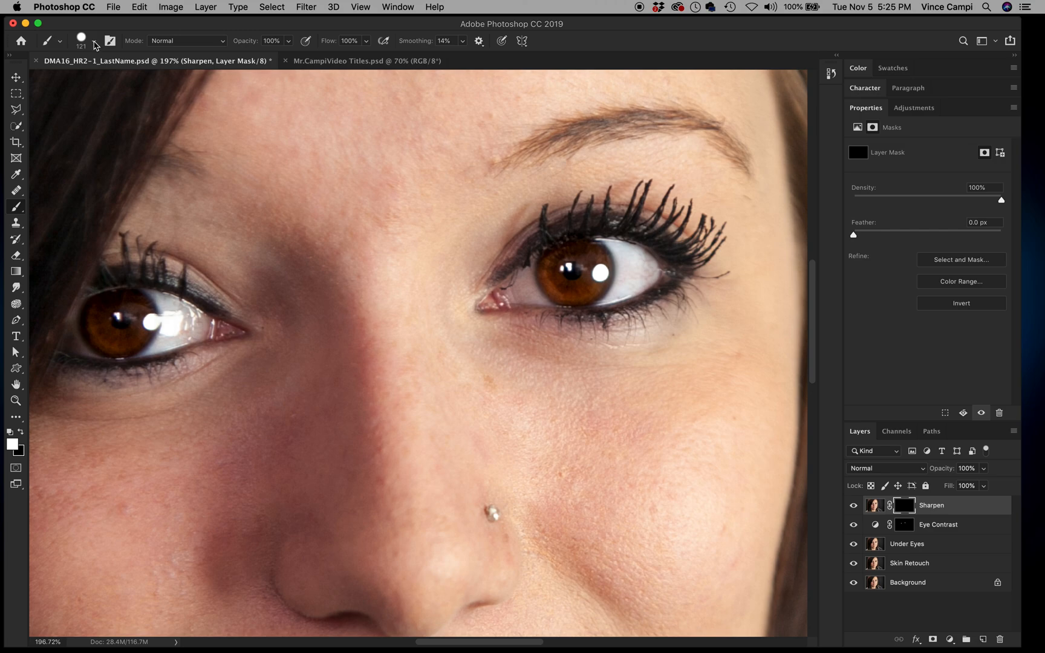
click(95, 43)
drag(137, 112, 104, 117)
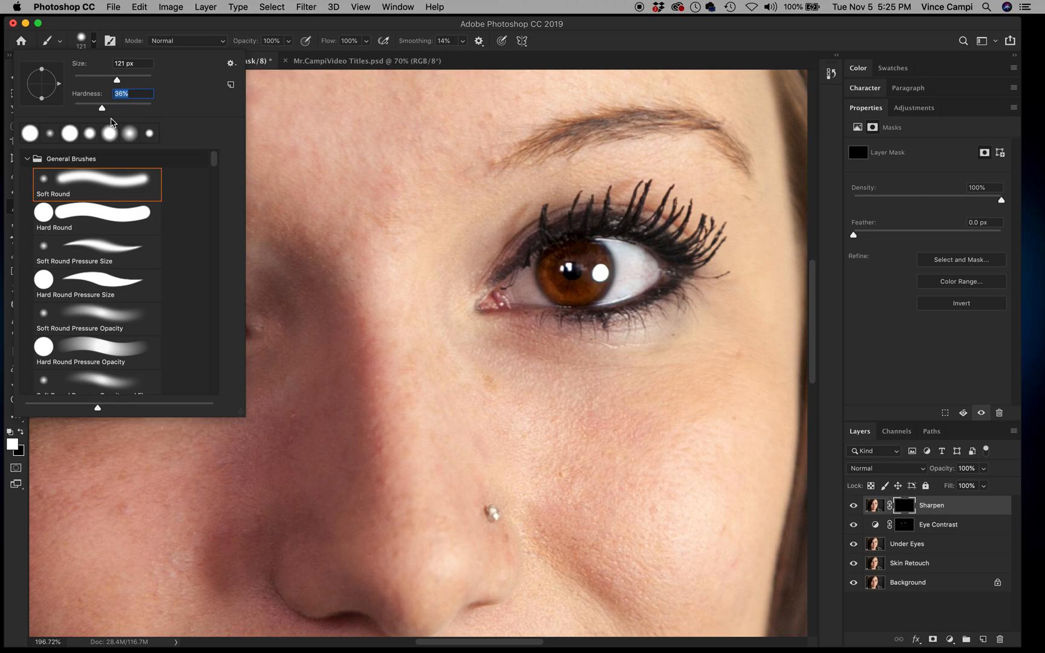
key(Return)
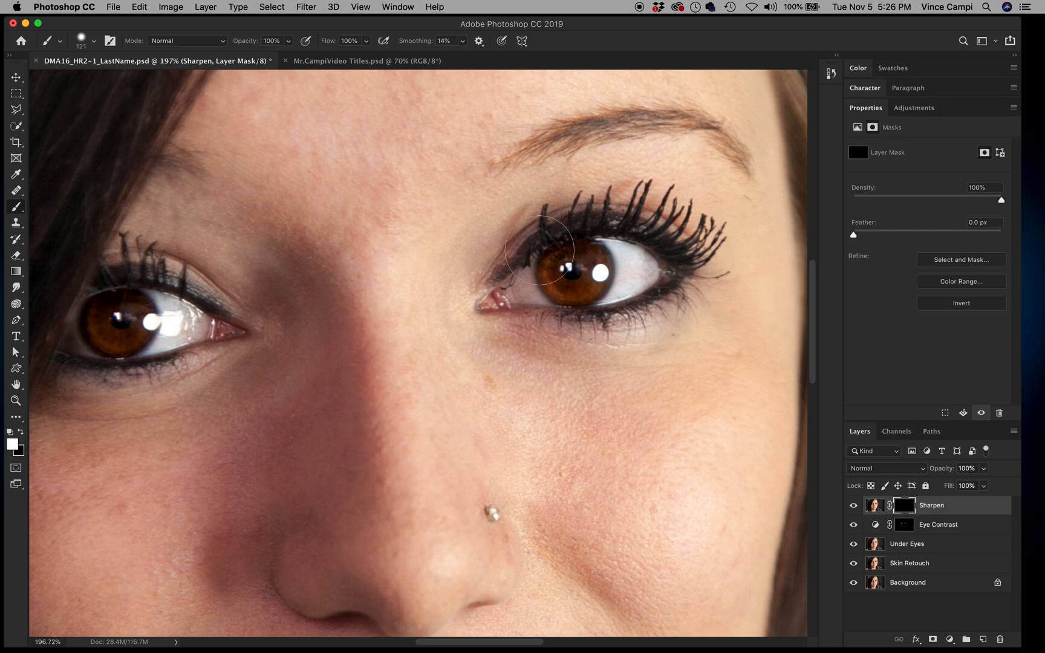
Step: Paint sharpening into the right iris and its lashes with a progressively smaller brush
key(bracketleft)
key(bracketleft)
mouse_move(563, 286)
mouse_down()
mouse_move(580, 276)
mouse_move(568, 264)
mouse_move(576, 276)
mouse_up()
key(bracketleft)
key(bracketleft)
key(bracketleft)
key(bracketleft)
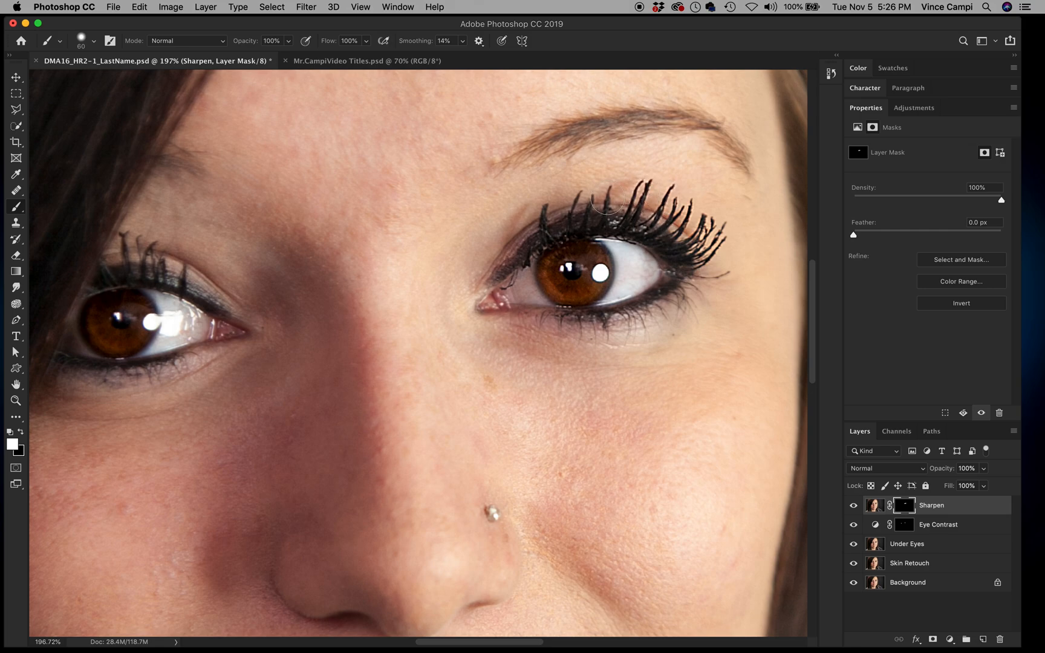
mouse_move(563, 249)
mouse_down()
mouse_move(544, 273)
mouse_move(571, 296)
mouse_move(589, 286)
mouse_move(586, 252)
mouse_move(593, 289)
mouse_move(598, 259)
mouse_move(596, 283)
mouse_move(587, 300)
mouse_move(594, 241)
mouse_move(577, 270)
mouse_move(587, 308)
mouse_move(598, 246)
mouse_move(587, 310)
mouse_move(547, 316)
mouse_move(642, 302)
mouse_move(677, 278)
mouse_move(598, 319)
mouse_up()
key(bracketleft)
drag(668, 295, 686, 285)
Step: Compare with Sharpen hidden, then paint sharpening into the left iris and upper lashes
click(854, 506)
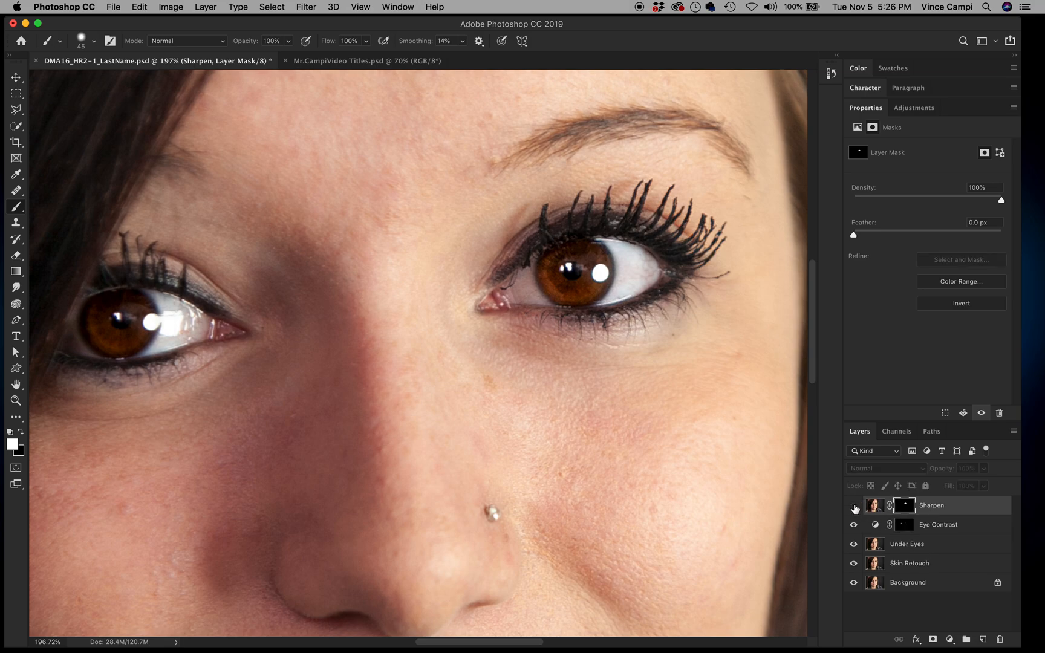
click(854, 506)
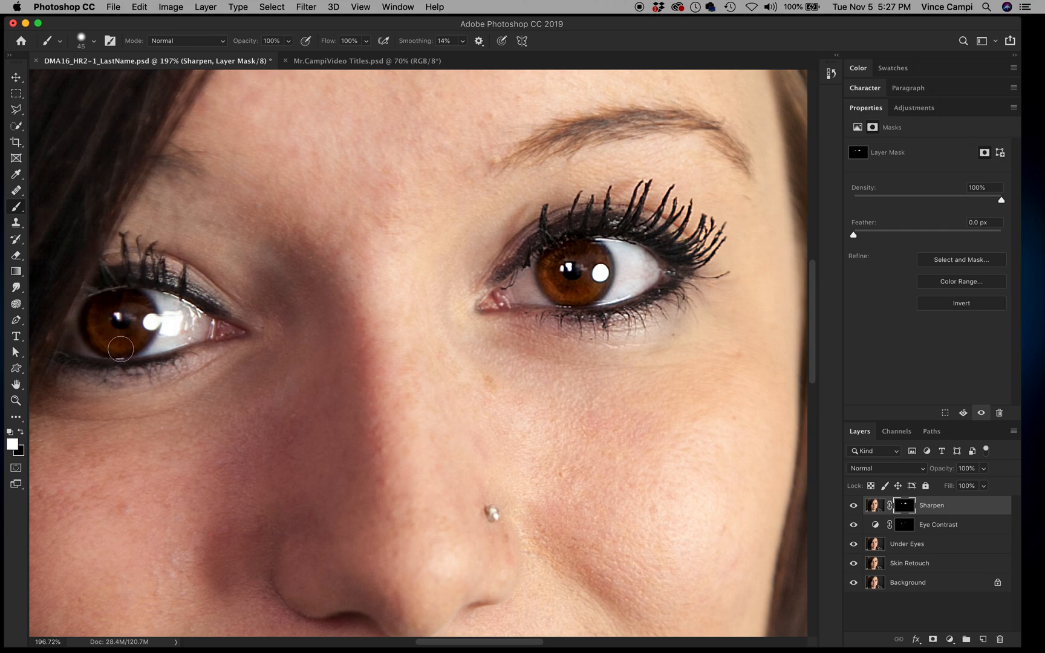
mouse_move(92, 328)
mouse_down()
mouse_move(129, 319)
mouse_move(107, 335)
mouse_move(139, 312)
mouse_move(138, 296)
mouse_move(145, 303)
mouse_move(149, 328)
mouse_move(131, 342)
mouse_move(61, 359)
mouse_move(133, 366)
mouse_move(194, 352)
mouse_move(129, 374)
mouse_move(60, 360)
mouse_move(153, 362)
mouse_up()
mouse_move(219, 309)
mouse_down()
mouse_move(167, 277)
mouse_move(133, 270)
mouse_move(95, 285)
mouse_move(122, 238)
mouse_move(195, 301)
mouse_move(86, 311)
mouse_move(120, 317)
mouse_move(138, 297)
mouse_move(150, 321)
mouse_move(140, 351)
mouse_move(135, 332)
mouse_move(100, 323)
mouse_move(86, 302)
mouse_move(103, 337)
mouse_up()
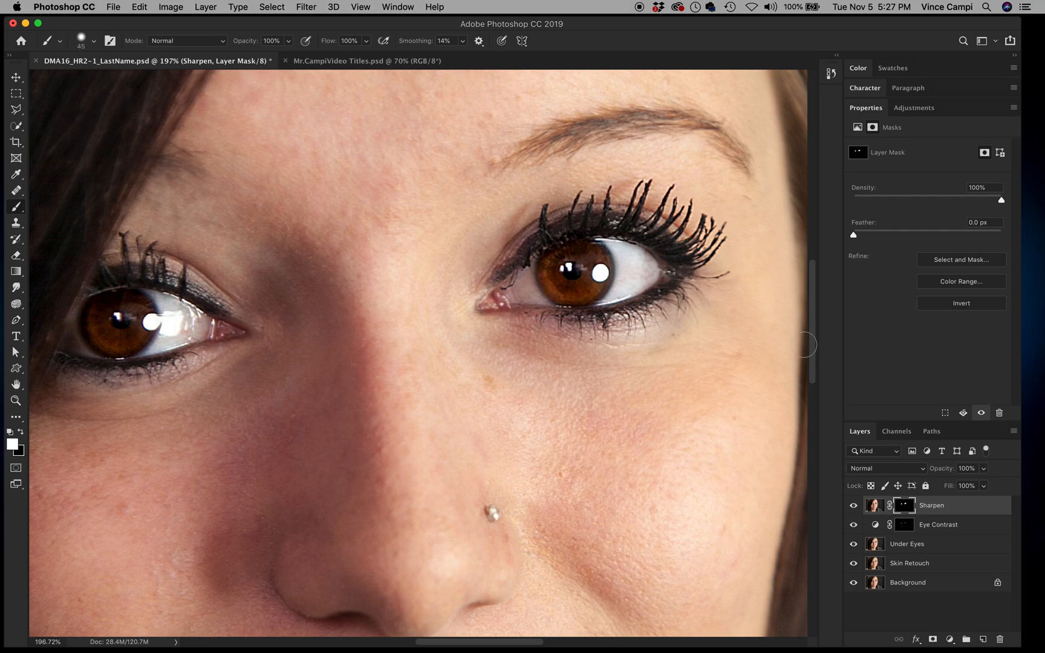
Step: Show the Sharpen mask as a red overlay, undo a stray stroke, and fit the portrait on screen
alt+shift+click(902, 506)
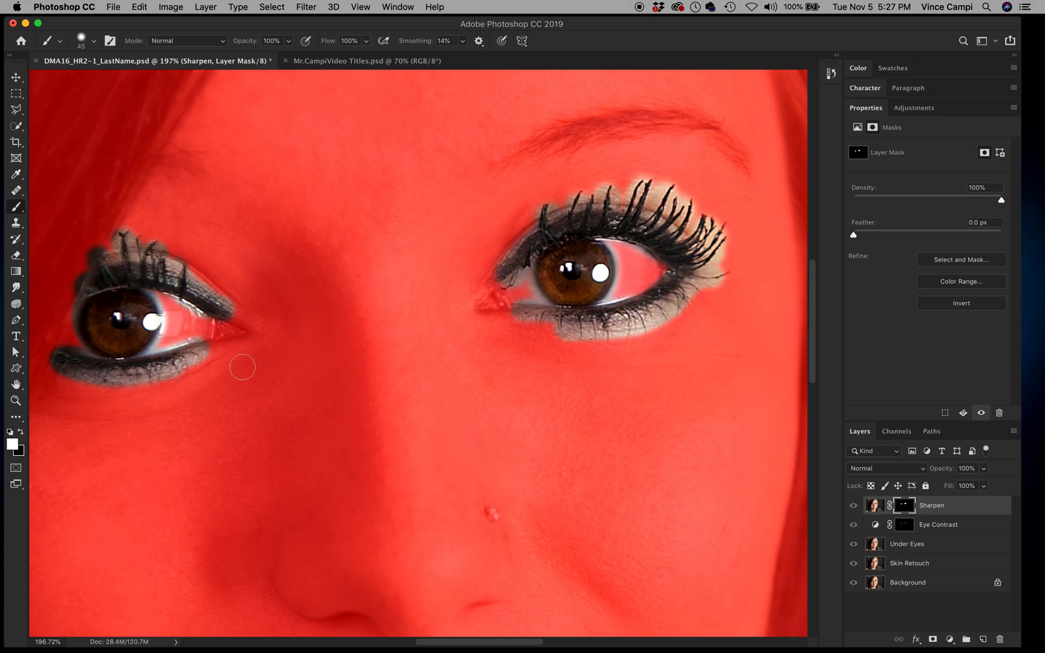
drag(239, 358, 230, 370)
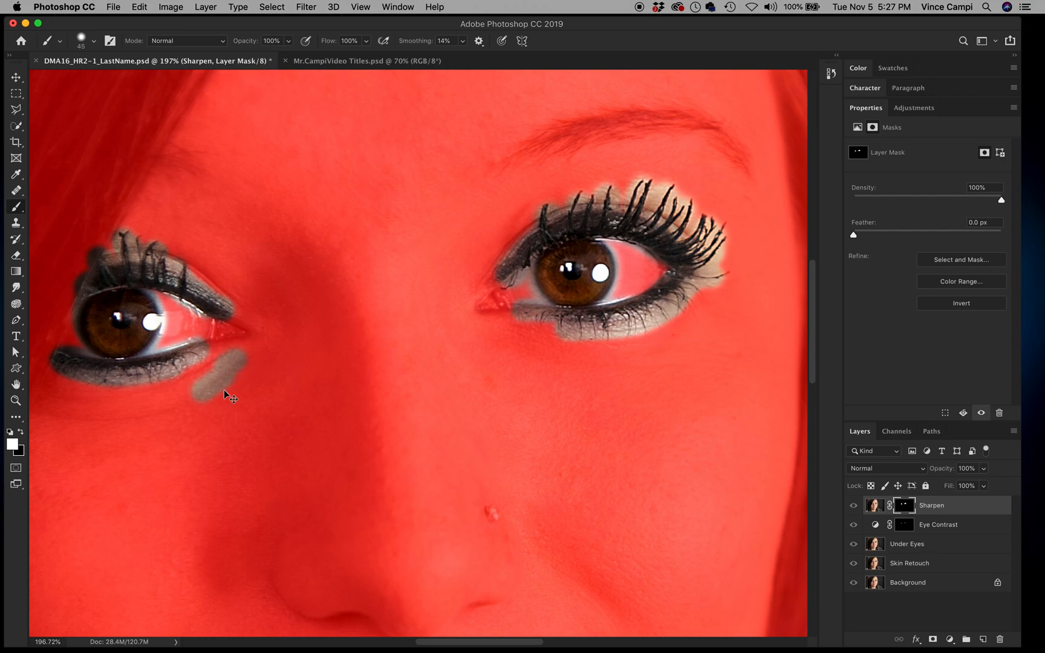
key(super+z)
key(super+z)
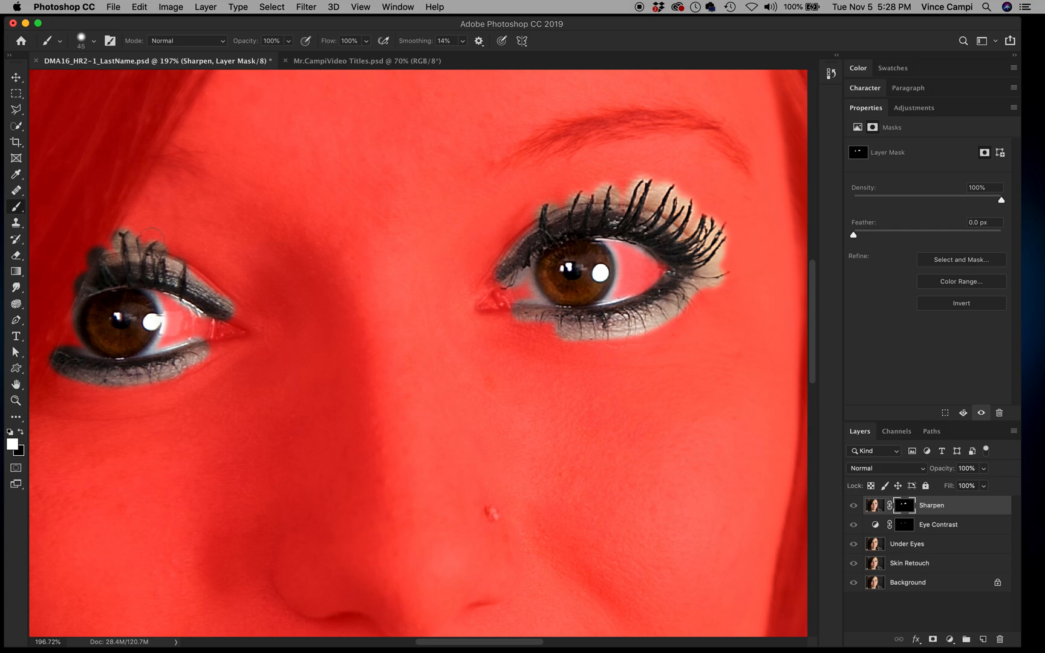
key(super+0)
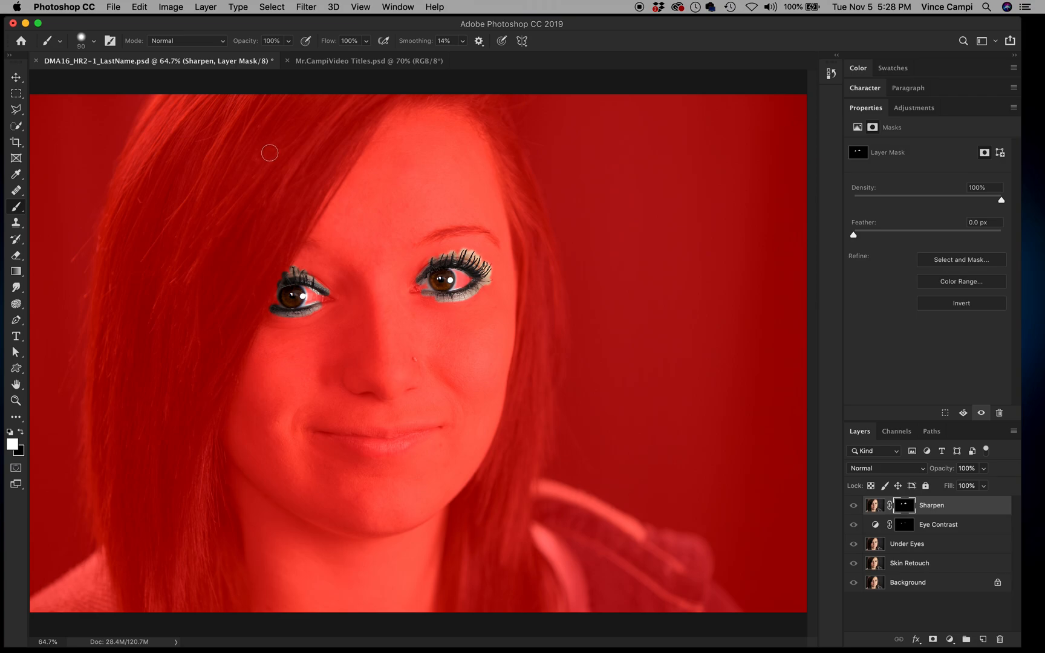
Step: Paint sharpening over the hair and hairlines with a 600 px, then 400 px brush
key(bracketright)
key(bracketright)
key(bracketright)
key(bracketright)
key(bracketright)
key(bracketright)
key(bracketright)
key(bracketright)
key(bracketright)
key(bracketright)
mouse_move(303, 130)
mouse_down()
mouse_move(238, 194)
mouse_move(142, 349)
mouse_up()
mouse_move(237, 119)
mouse_down()
mouse_move(193, 128)
mouse_move(158, 242)
mouse_move(150, 622)
mouse_move(151, 462)
mouse_move(179, 544)
mouse_move(184, 604)
mouse_move(154, 460)
mouse_move(163, 494)
mouse_move(162, 422)
mouse_move(196, 265)
mouse_move(268, 129)
mouse_move(290, 114)
mouse_move(229, 134)
mouse_move(326, 102)
mouse_move(277, 157)
mouse_up()
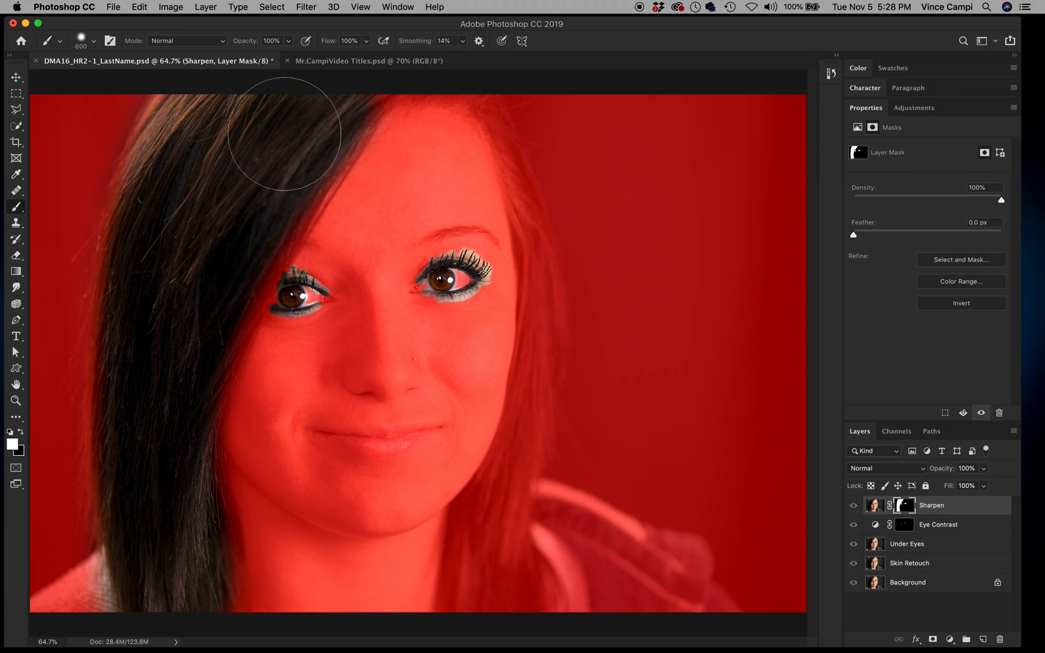
key(bracketleft)
key(bracketleft)
key(bracketleft)
key(bracketleft)
key(bracketleft)
key(bracketleft)
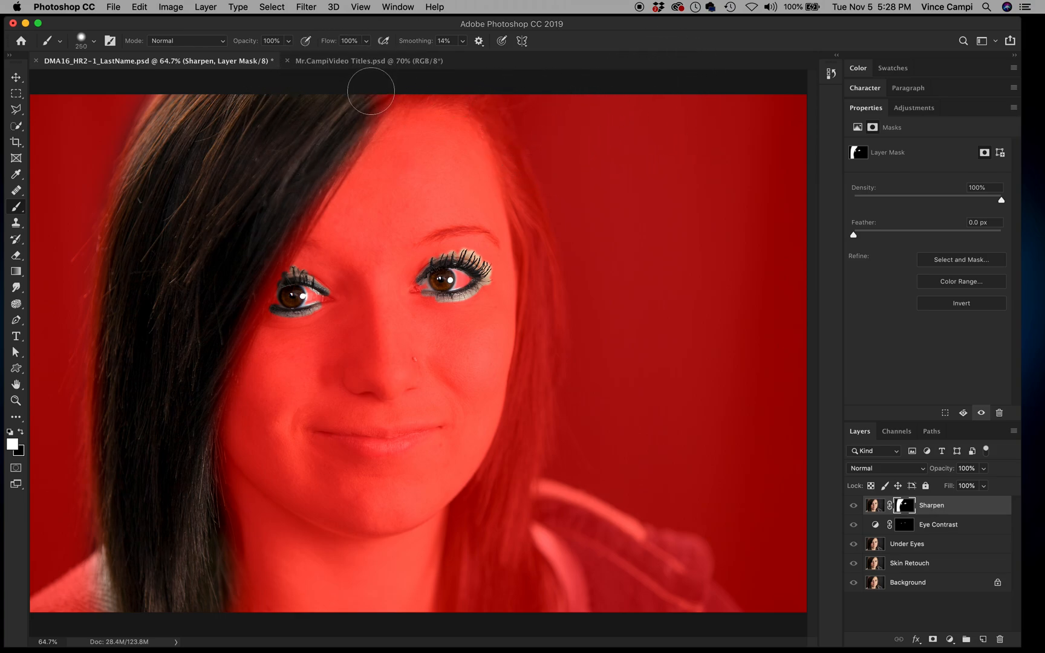
mouse_move(393, 99)
mouse_down()
mouse_move(482, 105)
mouse_move(506, 120)
mouse_move(521, 152)
mouse_move(523, 138)
mouse_move(504, 119)
mouse_move(538, 309)
mouse_move(536, 292)
mouse_move(527, 398)
mouse_move(479, 514)
mouse_move(467, 610)
mouse_move(501, 479)
mouse_move(499, 601)
mouse_move(527, 428)
mouse_move(515, 168)
mouse_up()
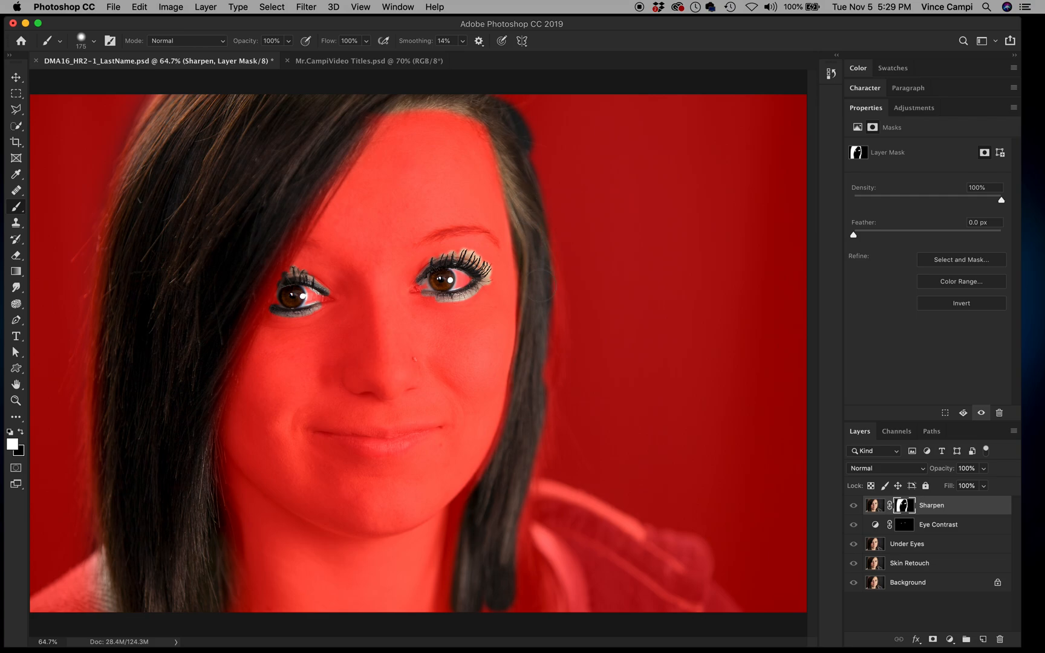
mouse_move(532, 379)
mouse_down()
mouse_move(538, 266)
mouse_move(519, 153)
mouse_move(550, 297)
mouse_move(548, 386)
mouse_move(513, 508)
mouse_move(496, 633)
mouse_move(503, 601)
mouse_move(479, 517)
mouse_move(461, 615)
mouse_move(464, 541)
mouse_move(484, 488)
mouse_move(488, 554)
mouse_move(510, 504)
mouse_move(498, 606)
mouse_move(485, 609)
mouse_move(521, 603)
mouse_move(525, 538)
mouse_up()
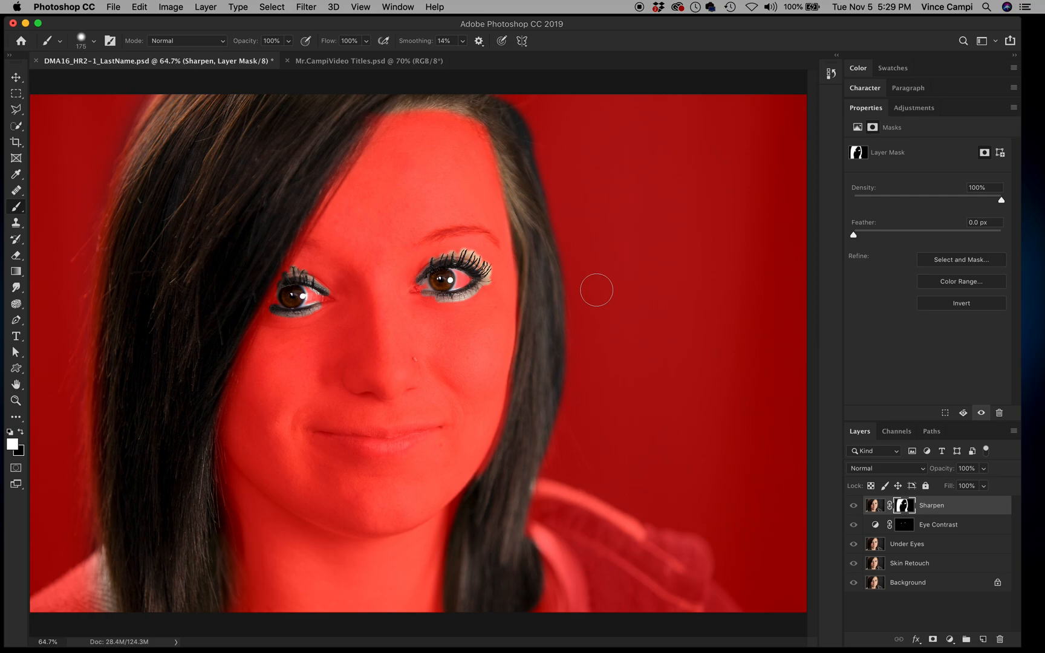
Step: Hide the mask overlay, save the document, and compare with Sharpen toggled off and on
key(backslash)
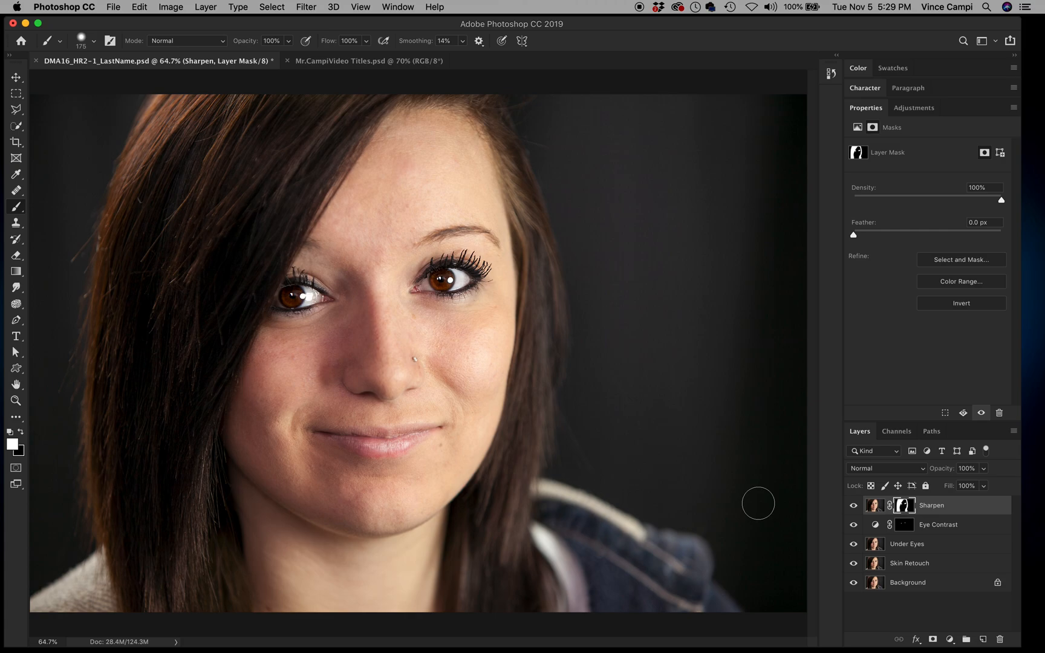
key(super+s)
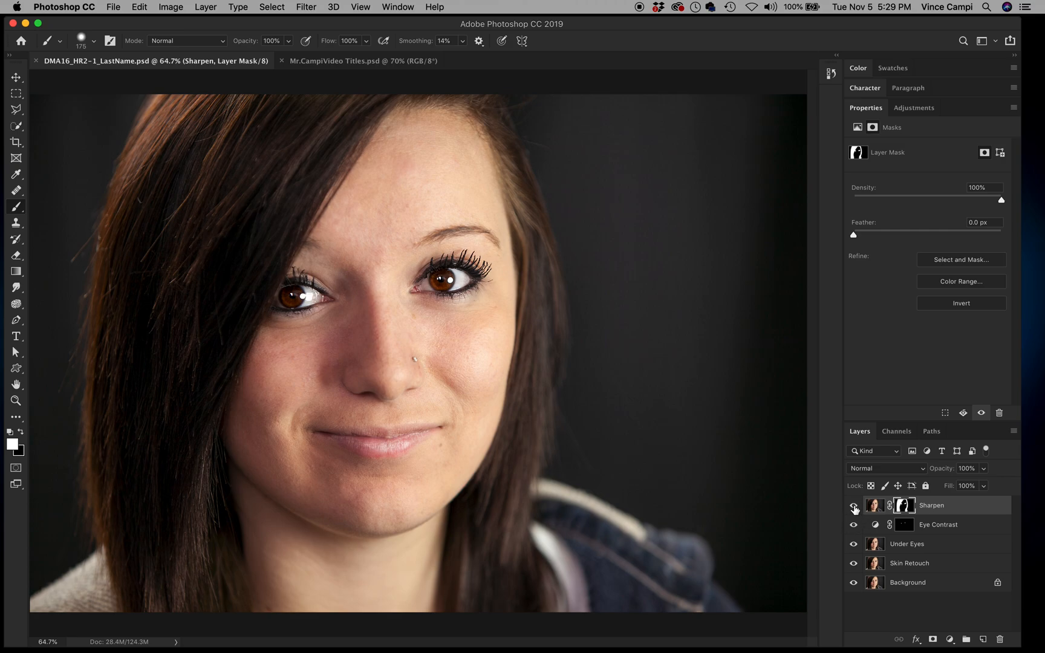
click(853, 506)
click(854, 506)
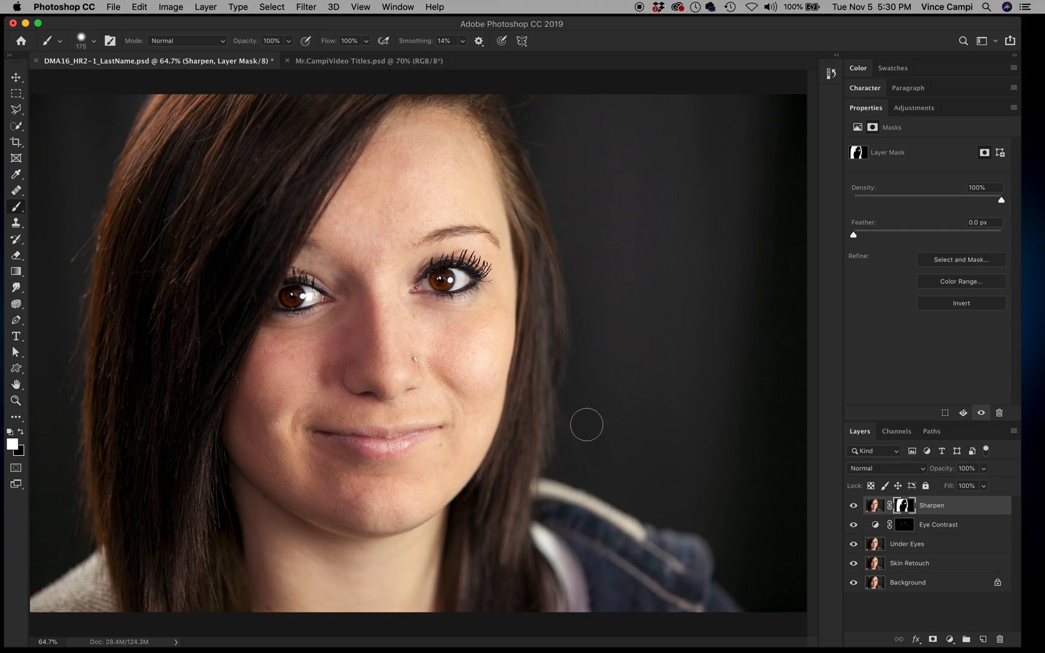
click(970, 513)
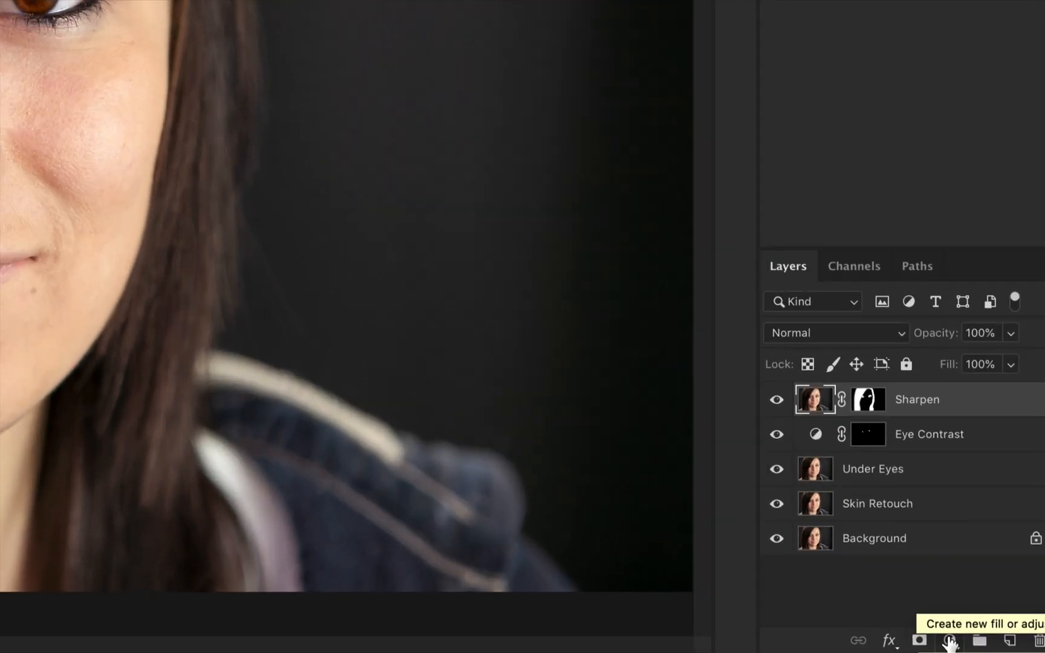
Step: Add a Levels adjustment layer with its midtone at 0.60 to darken the portrait
click(950, 641)
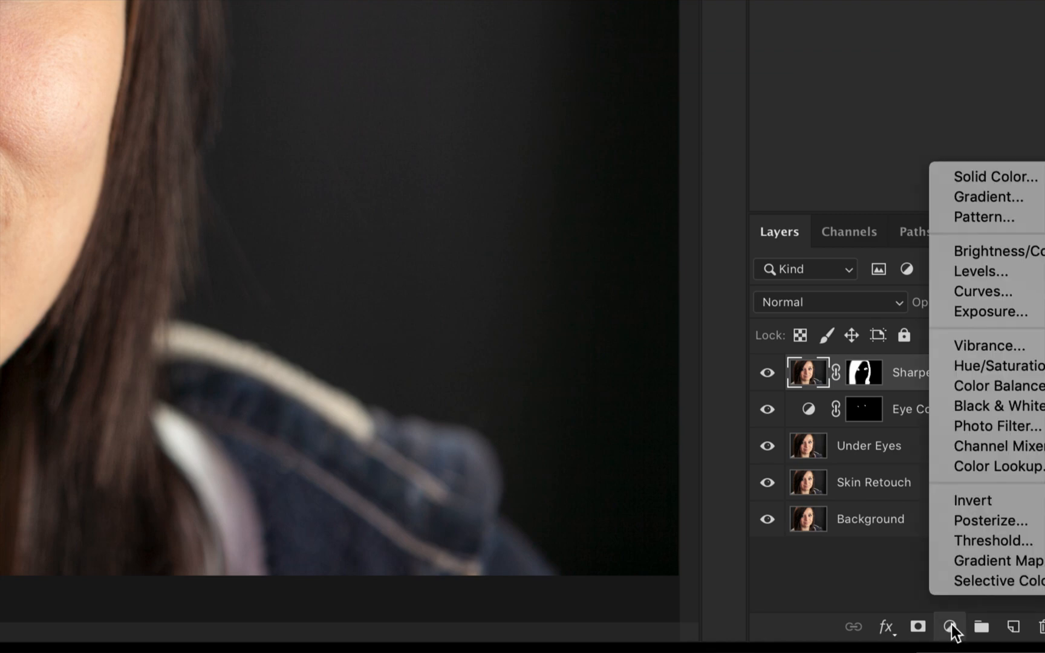
click(964, 277)
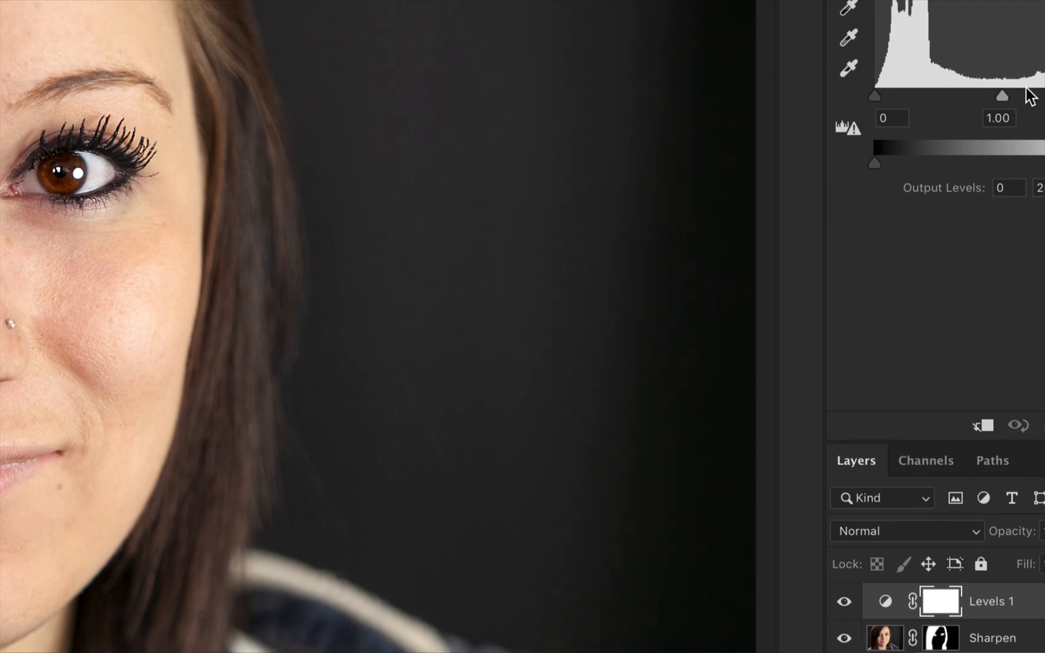
mouse_move(1003, 96)
mouse_down()
mouse_move(1044, 95)
mouse_move(1032, 97)
mouse_up()
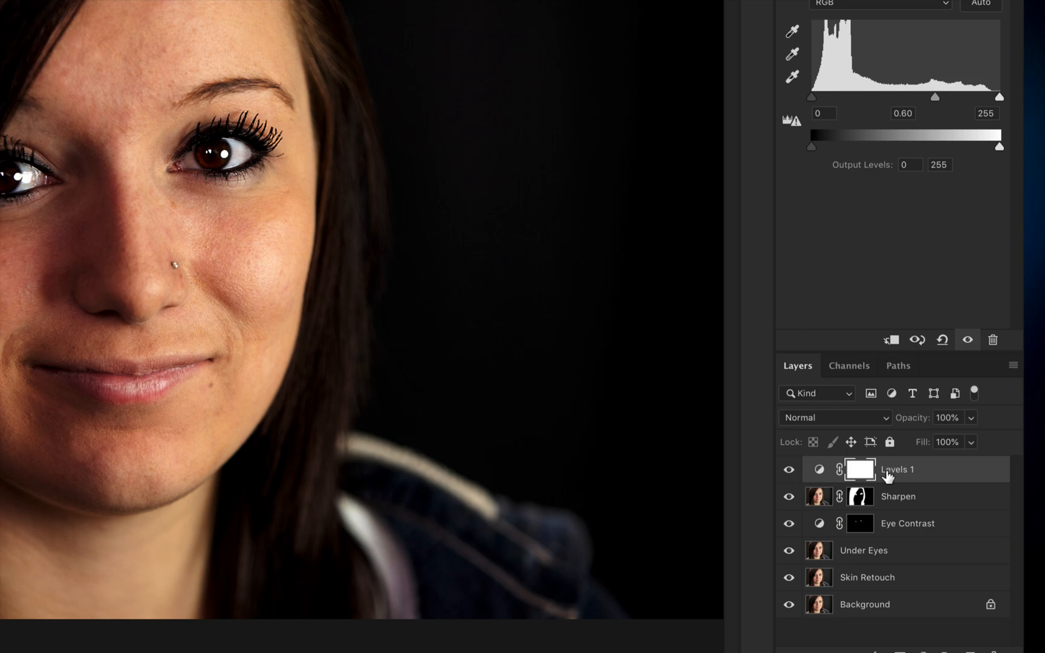
click(864, 471)
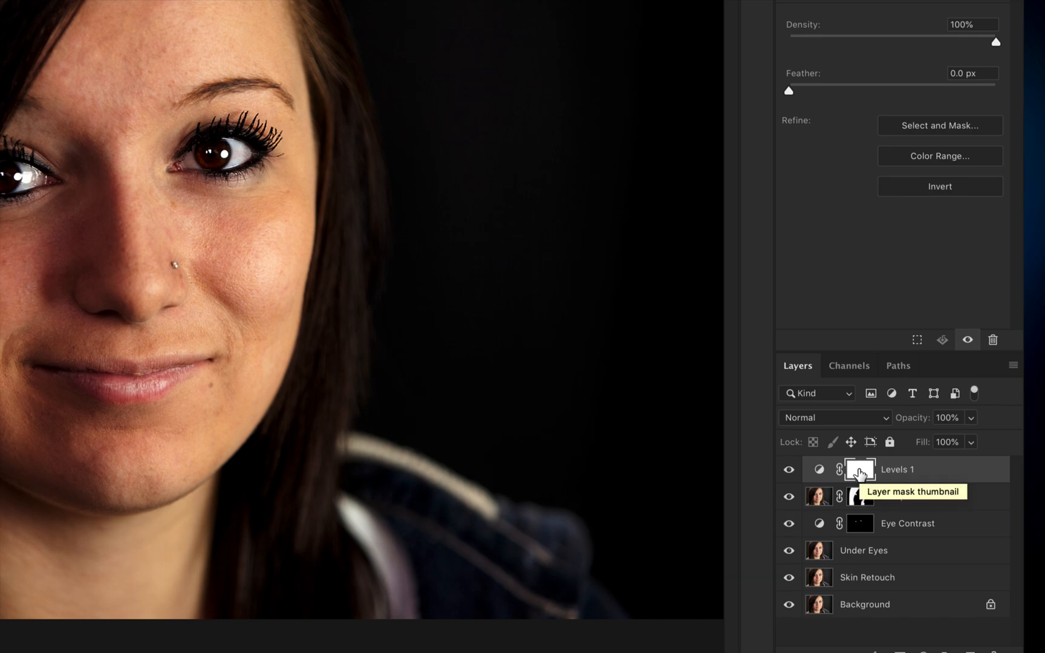
Step: Invert the Levels mask to black, rename the layer 'Lips', and select its mask
key(ctrl+i)
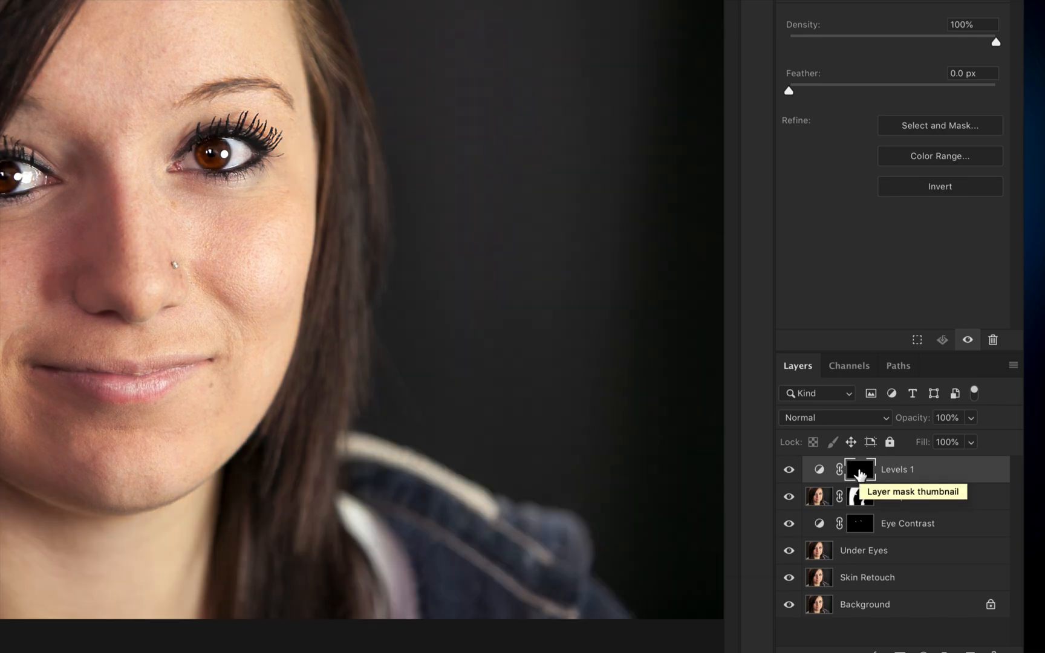
double_click(900, 470)
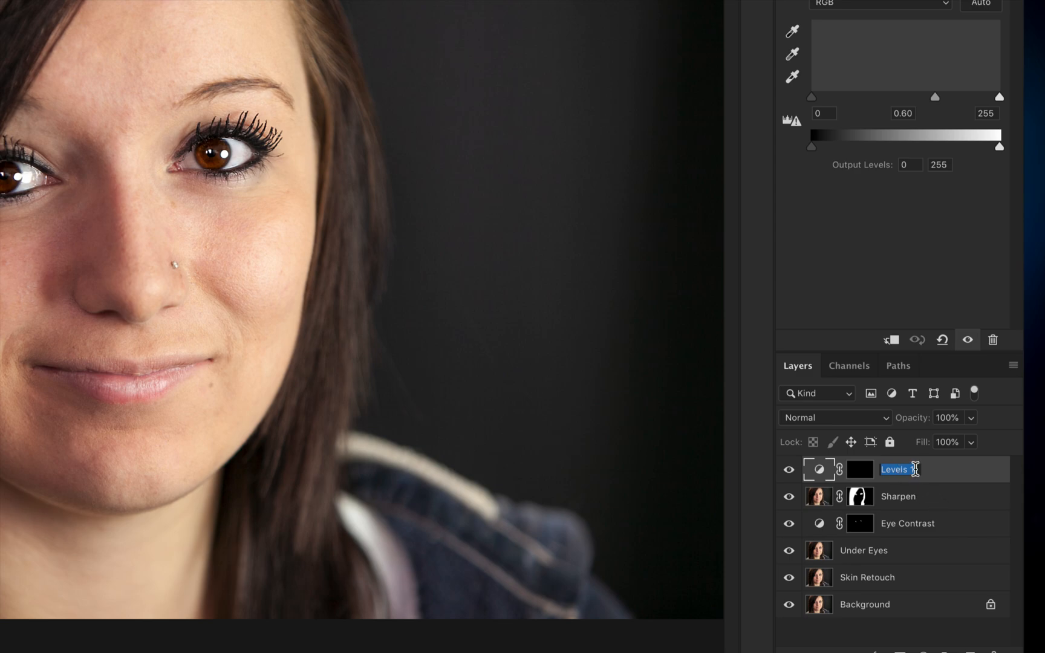
text(Lips)
key(Return)
click(862, 475)
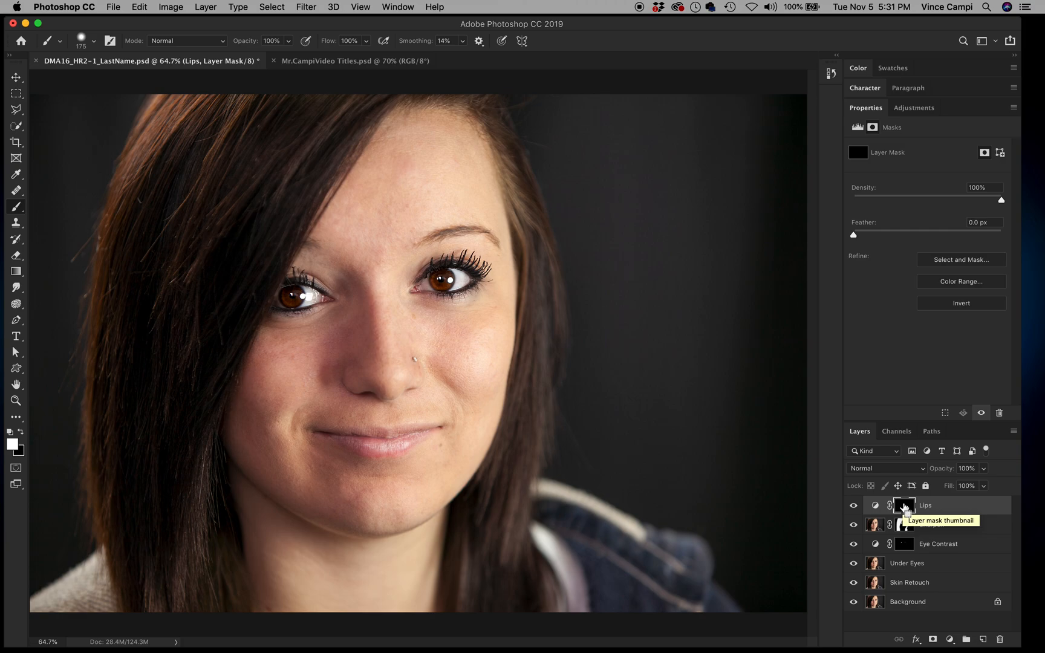
Step: Zoom in on the lips and set the brush to 0% hardness at a smaller size
key(z)
drag(370, 467, 425, 518)
key(b)
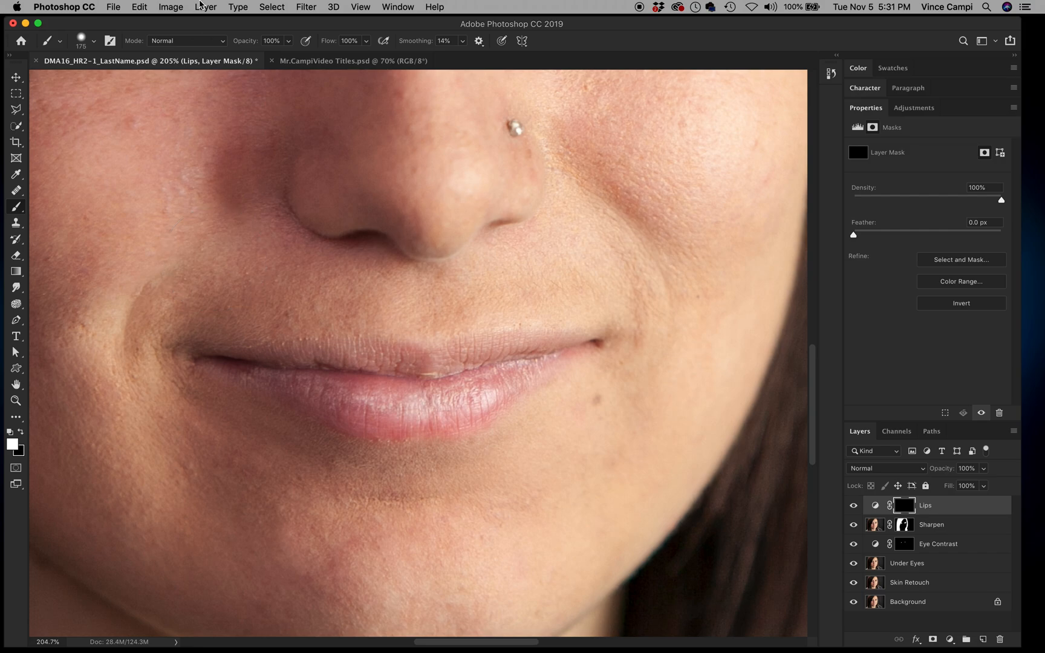
click(94, 41)
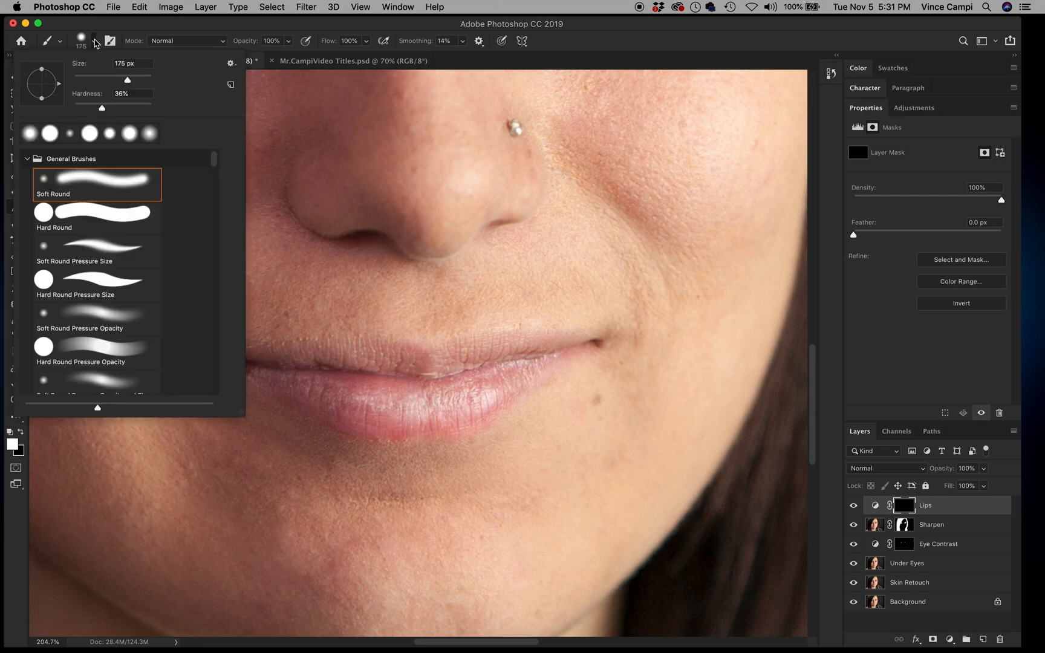
click(94, 41)
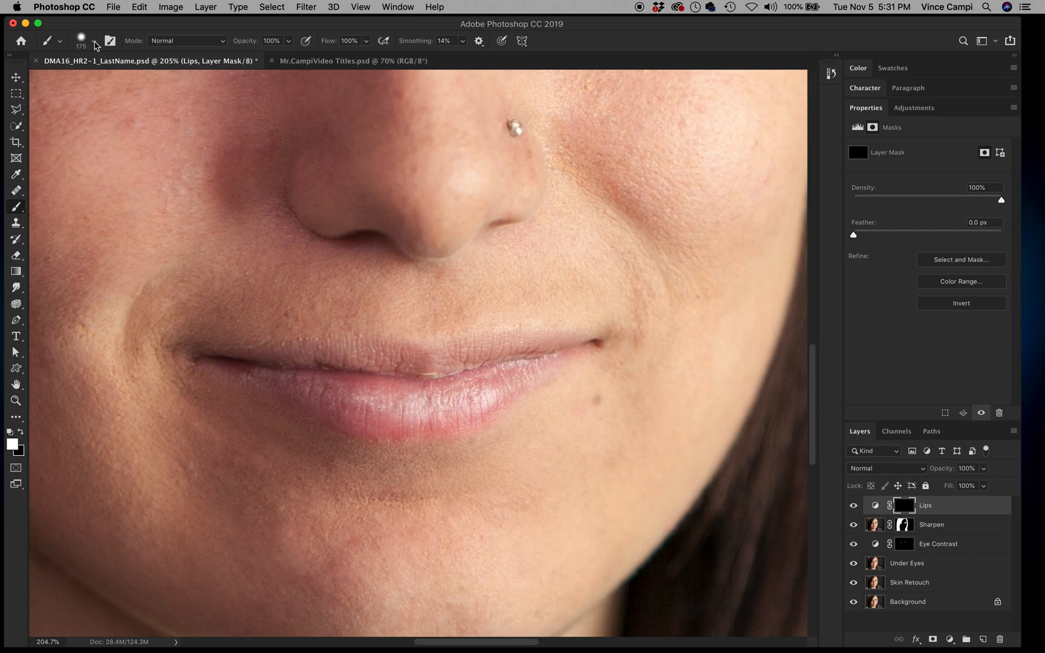
click(94, 41)
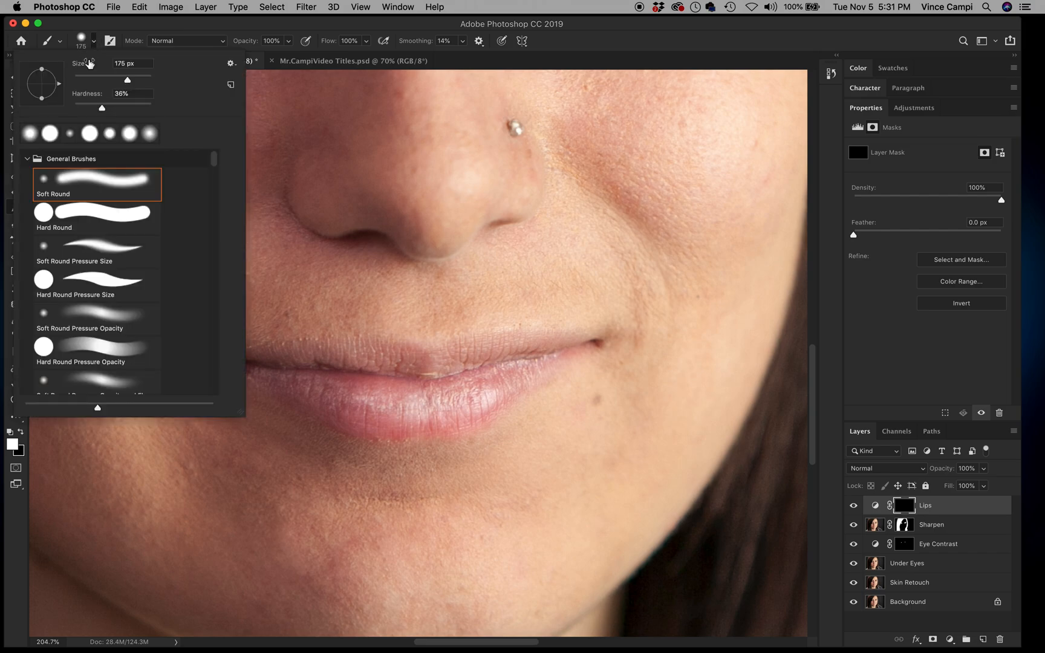
drag(102, 109, 74, 113)
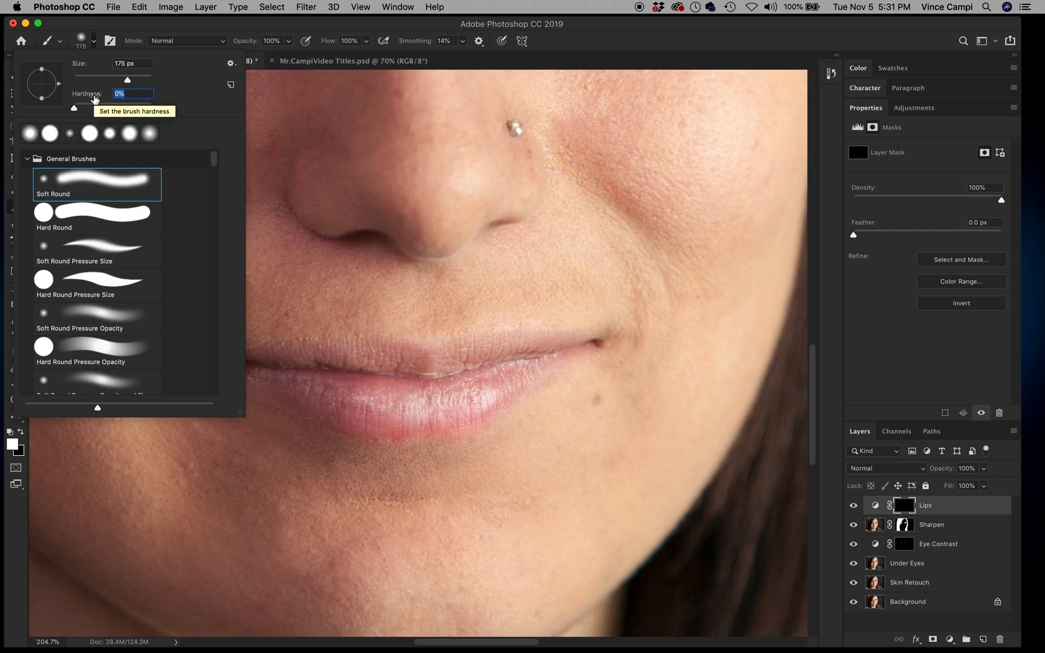
key(Return)
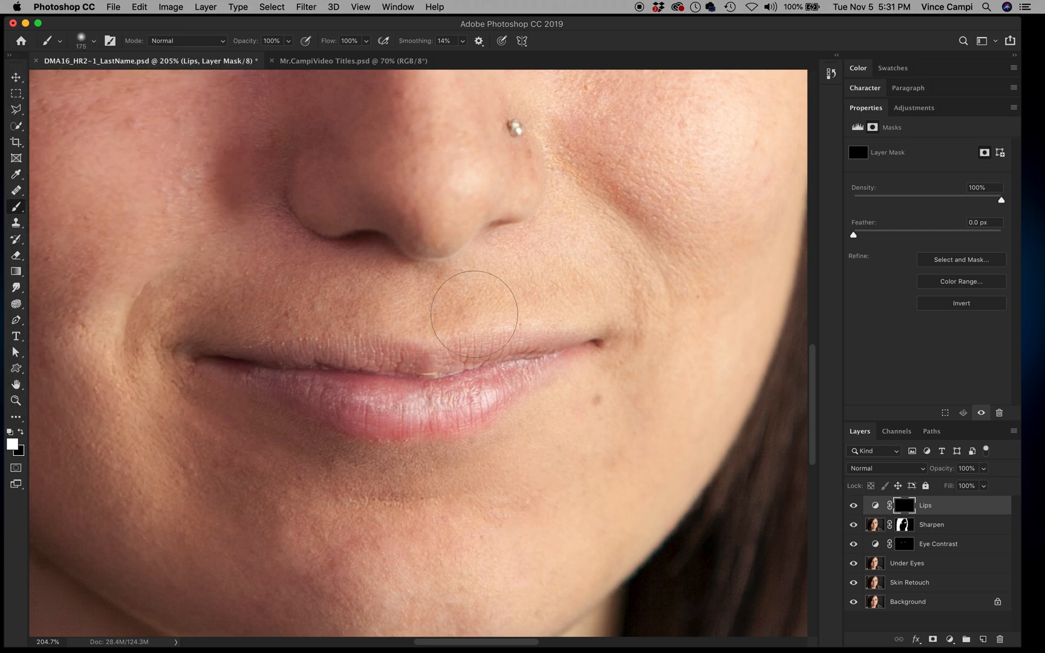
key(bracketleft)
key(bracketleft)
key(bracketleft)
key(bracketleft)
key(bracketleft)
Step: Paint white on the Lips mask over the upper lip, lower lip and mouth corners
mouse_move(208, 362)
mouse_down()
mouse_move(357, 419)
mouse_move(398, 423)
mouse_move(481, 400)
mouse_move(586, 348)
mouse_up()
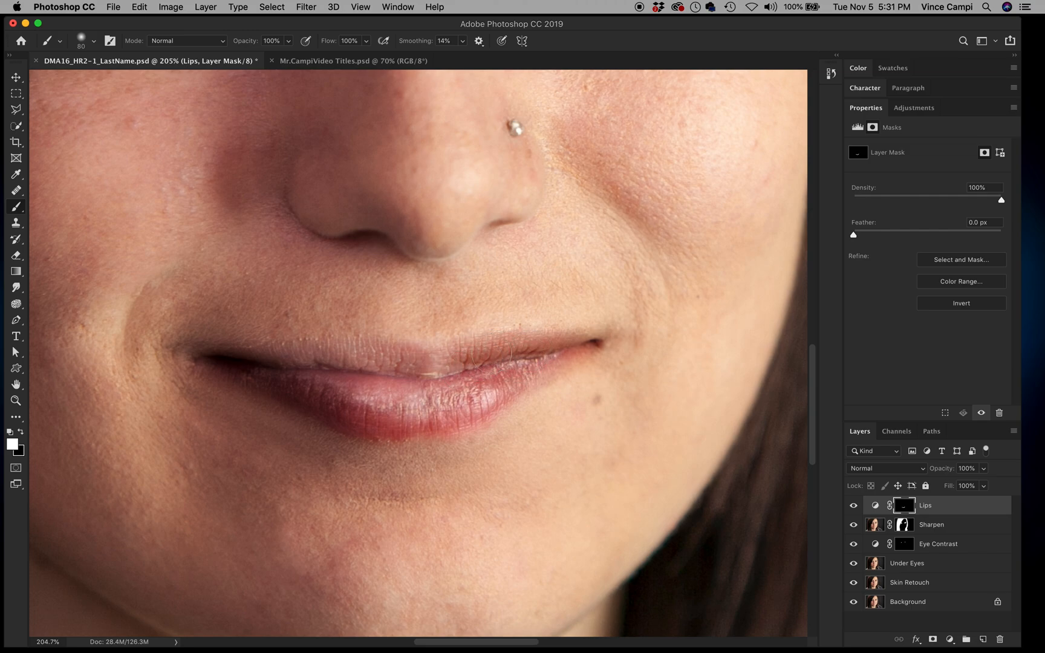
mouse_move(457, 363)
mouse_down()
mouse_move(370, 359)
mouse_move(244, 363)
mouse_move(359, 357)
mouse_move(445, 368)
mouse_up()
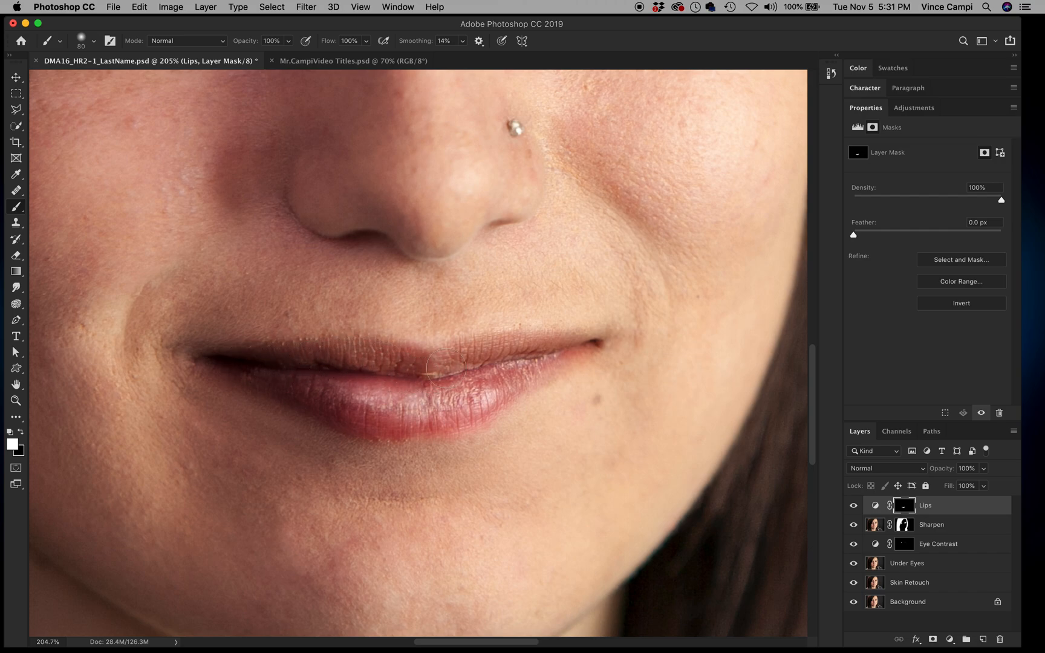
mouse_move(551, 355)
mouse_down()
mouse_move(558, 363)
mouse_move(491, 384)
mouse_move(367, 399)
mouse_up()
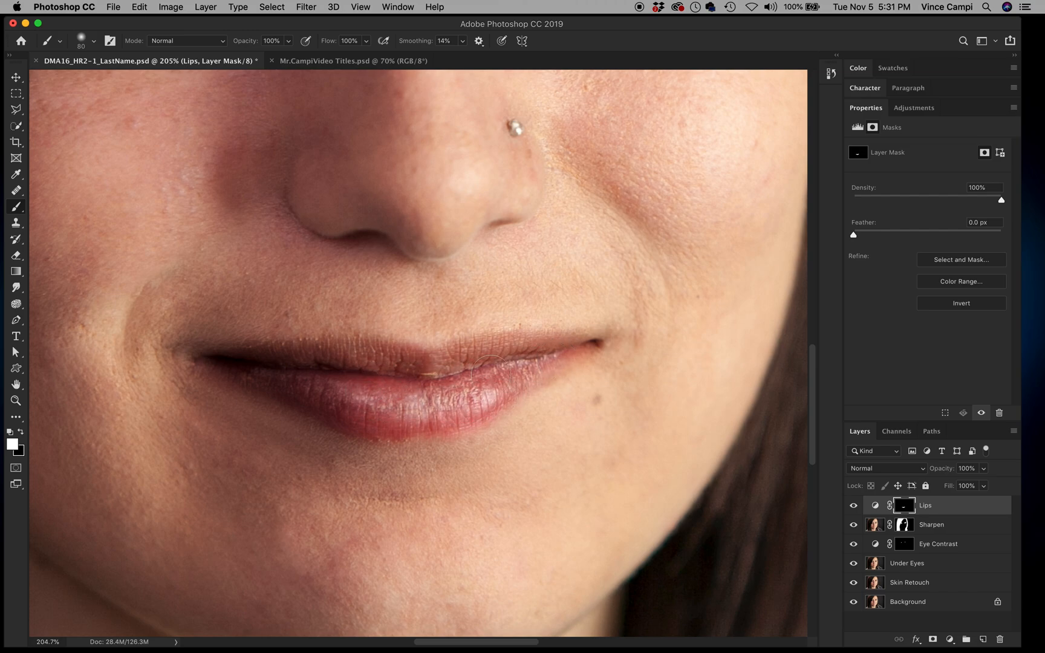
mouse_move(373, 375)
mouse_down()
mouse_move(250, 369)
mouse_move(350, 409)
mouse_move(435, 413)
mouse_up()
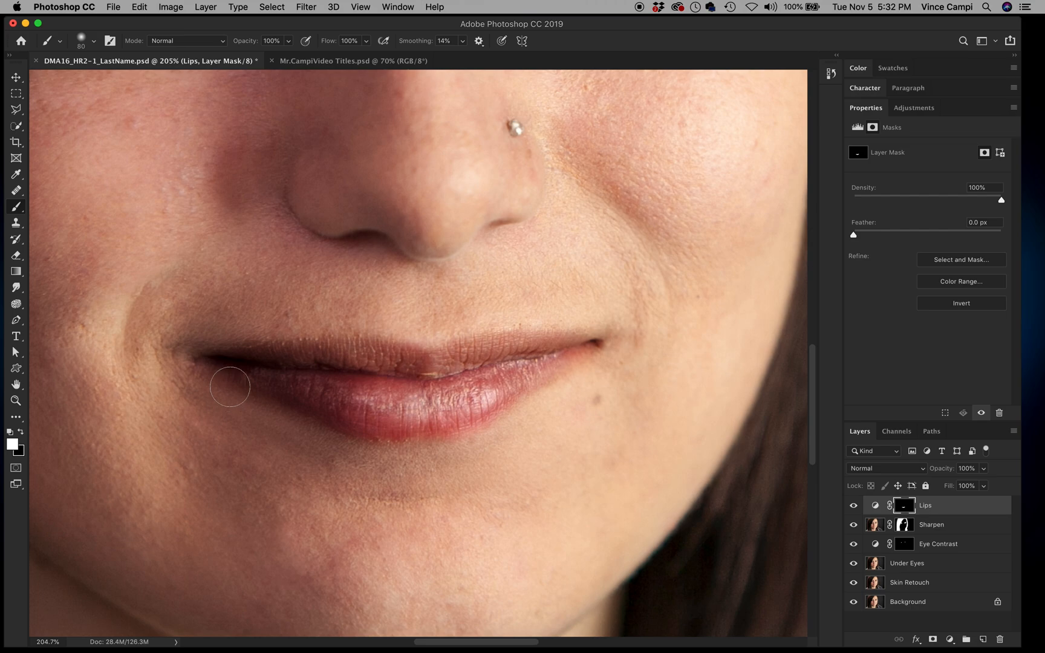
Step: Check the Lips mask as a red overlay, swap to black, and fit the portrait on screen
key(backslash)
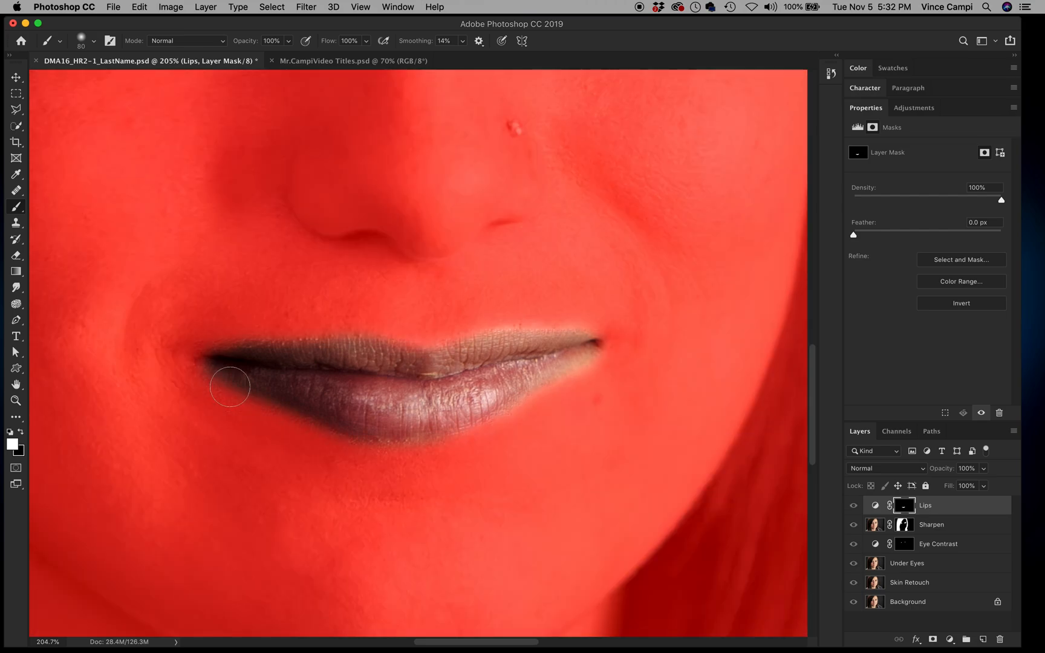
key(backslash)
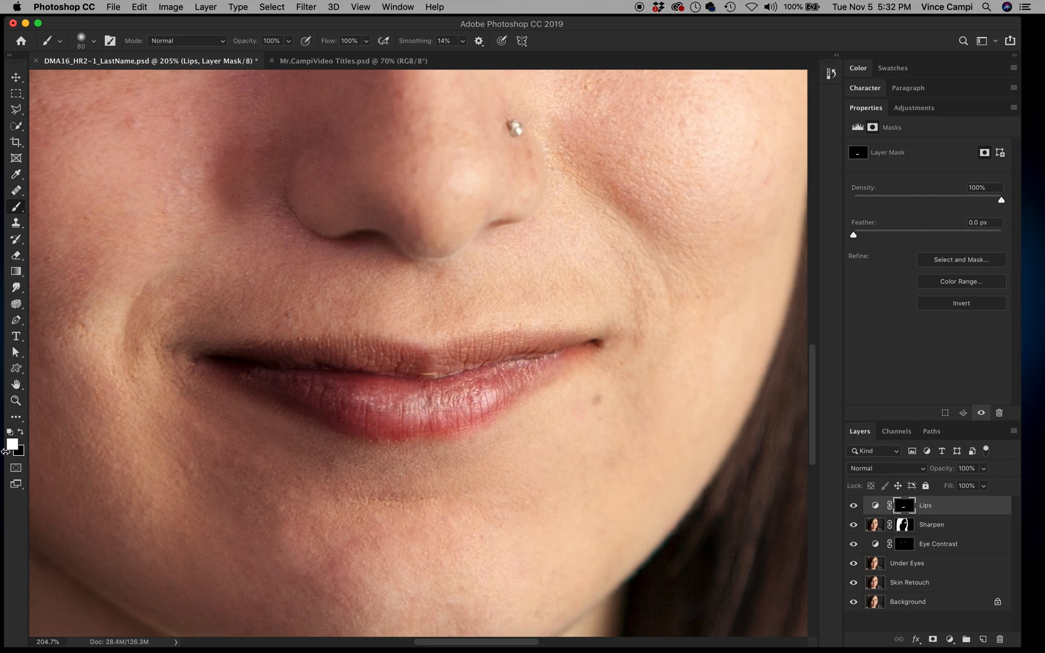
key(x)
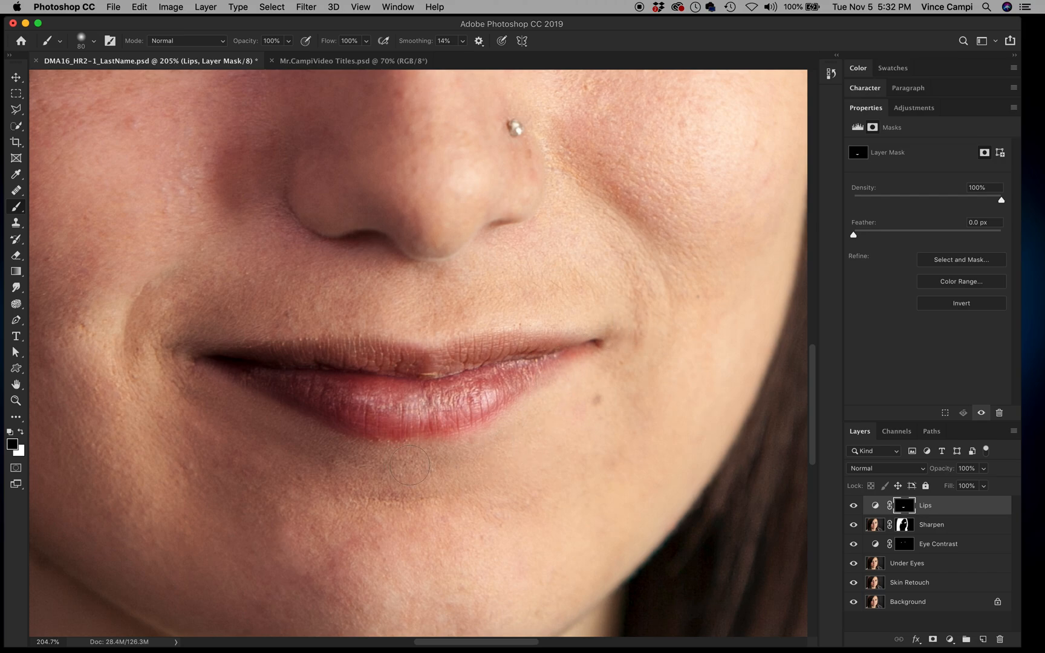
key(super+0)
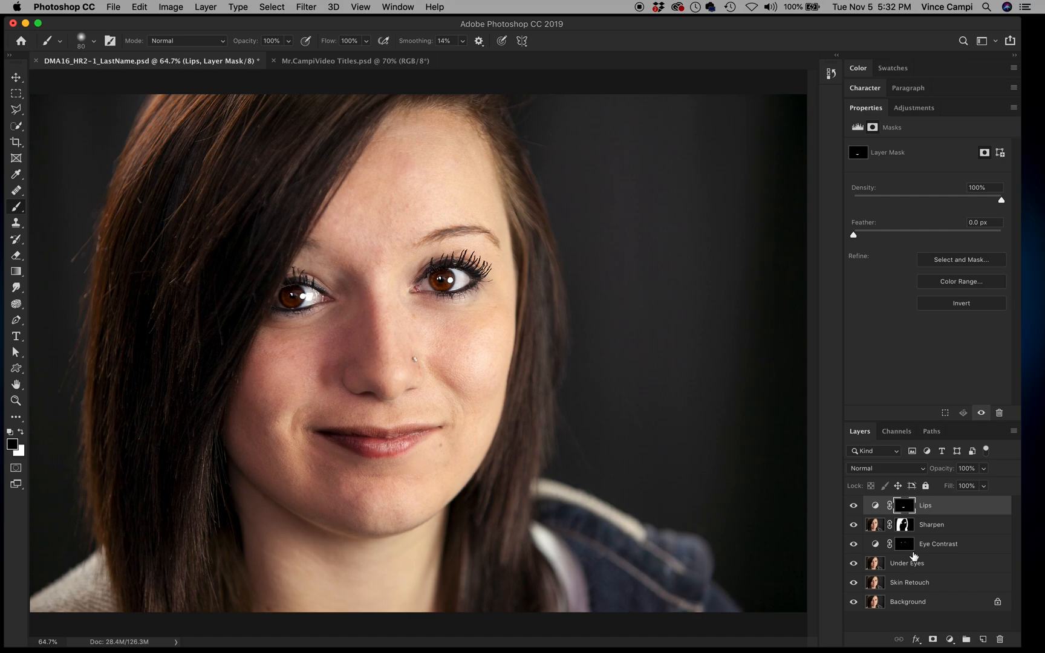
Step: Set the Lips adjustment layer's blend mode to Multiply
click(945, 512)
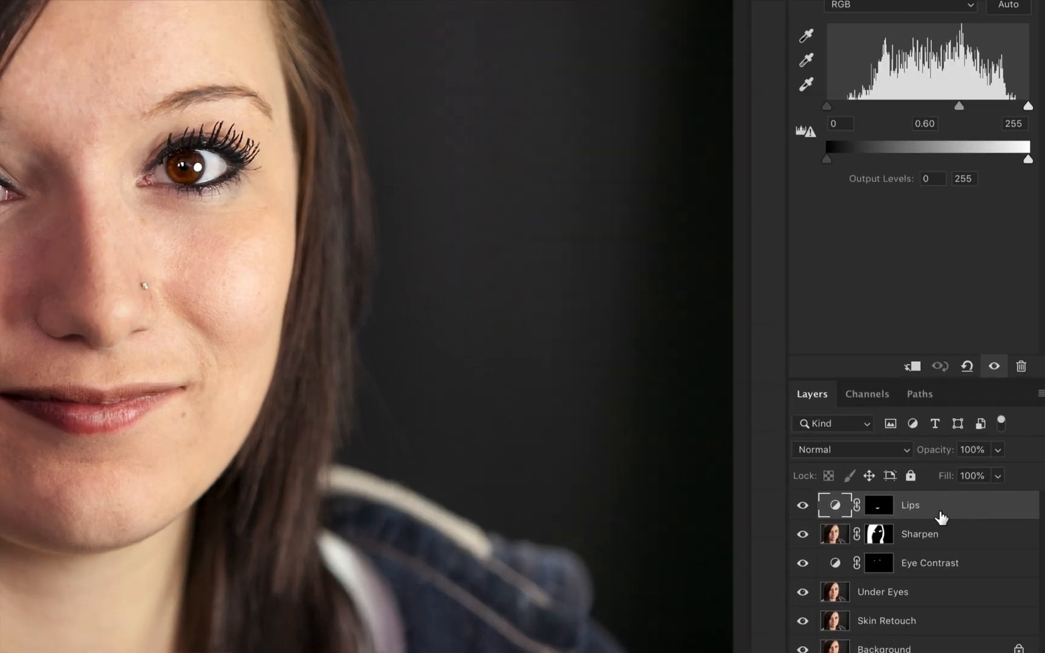
click(941, 508)
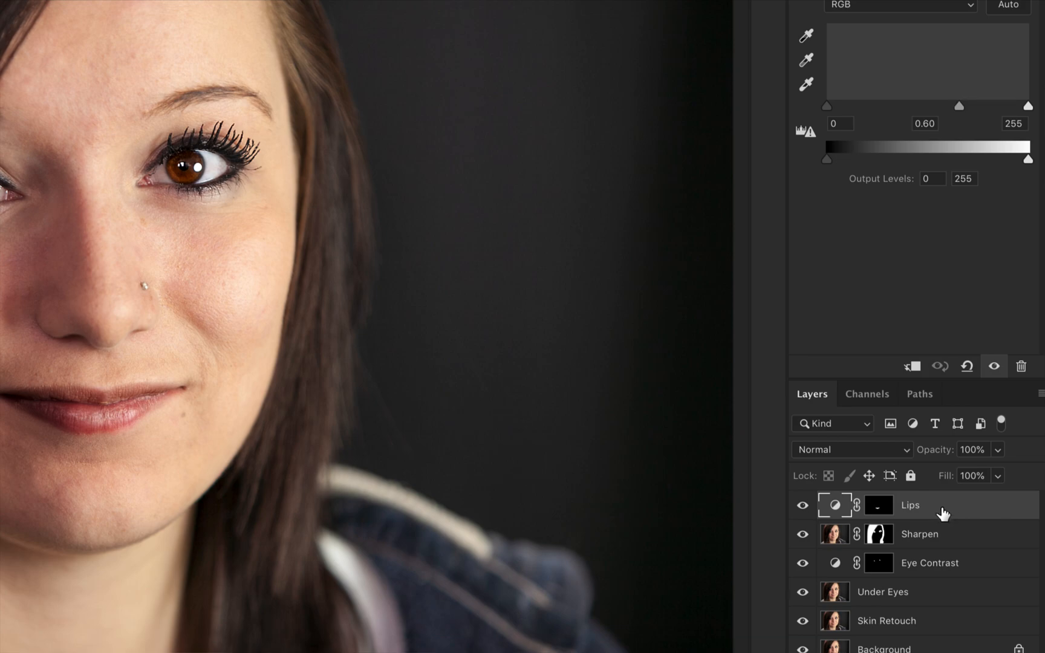
click(828, 450)
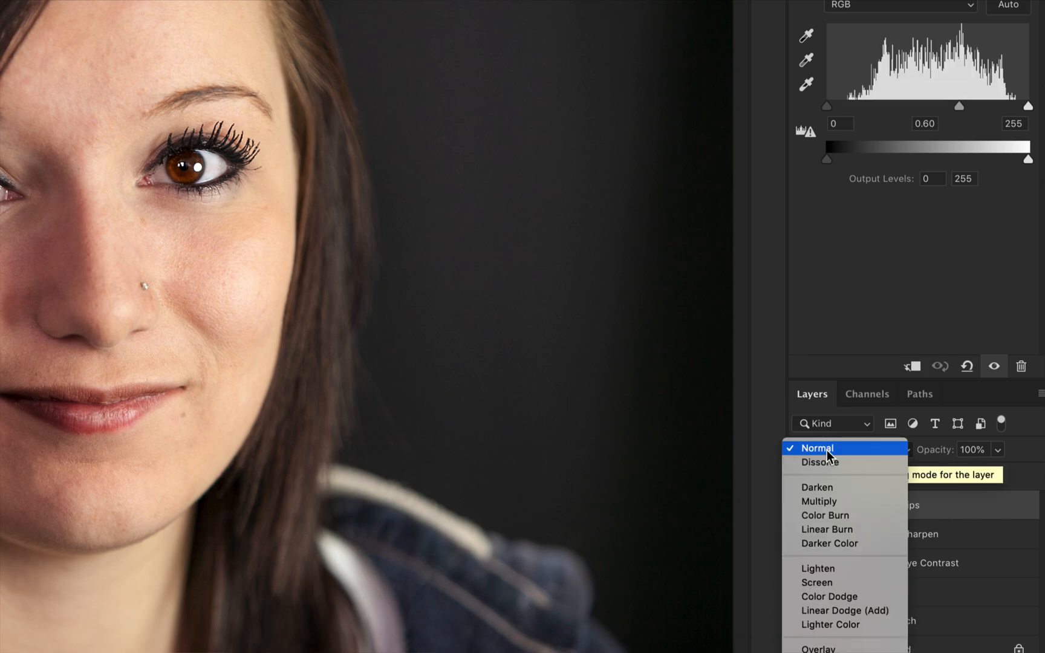
click(830, 450)
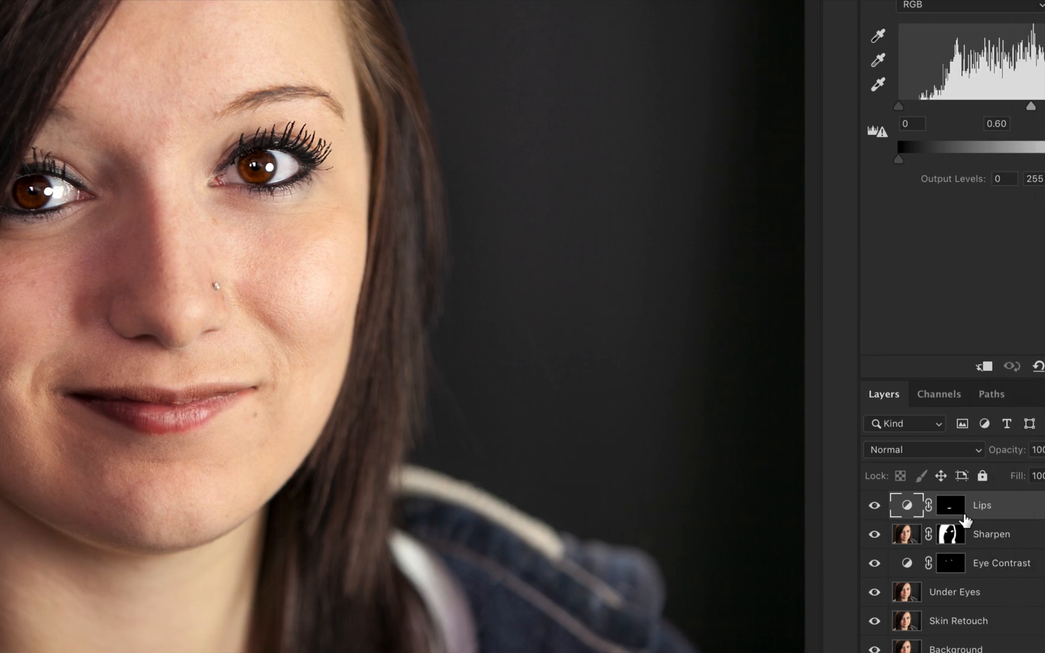
click(886, 451)
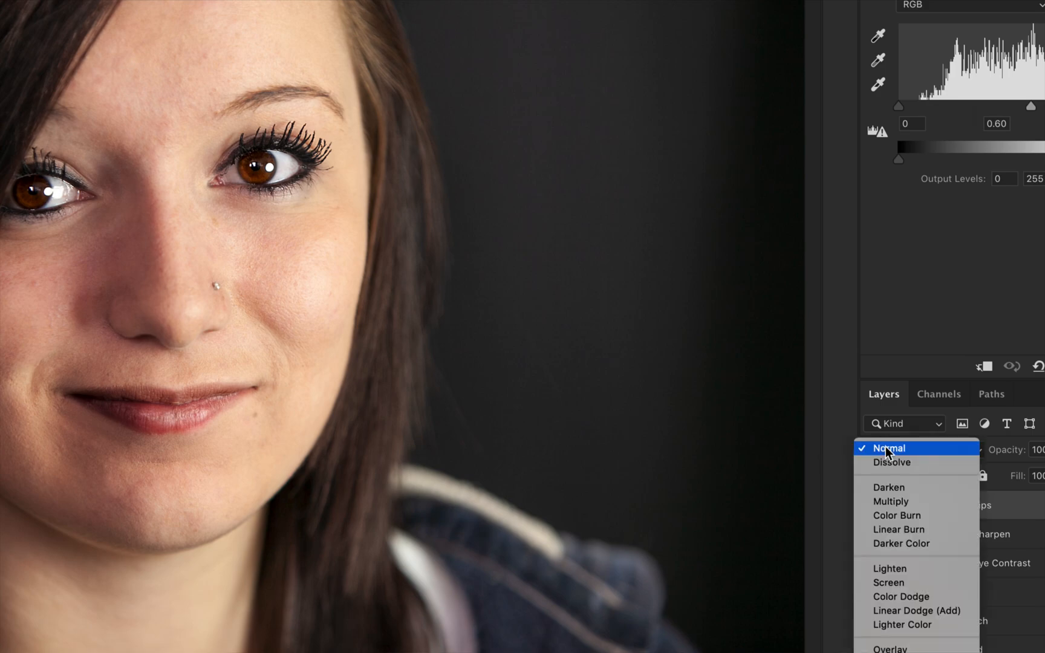
click(887, 502)
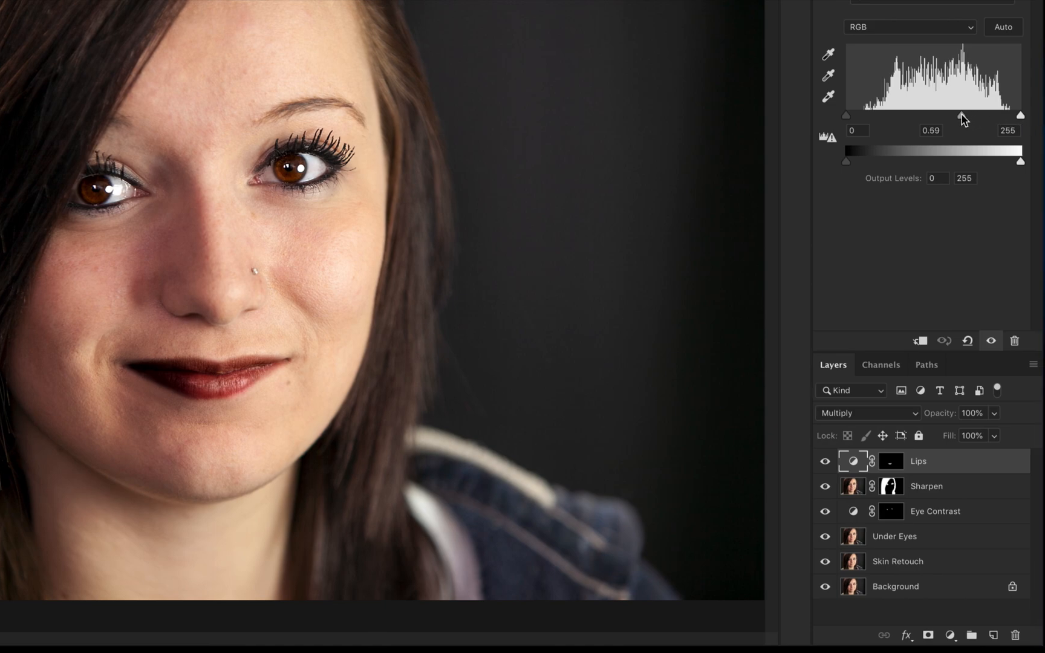
Step: Adjust the Lips Levels sliders to 4, 1.52 and 243
drag(1011, 116, 919, 128)
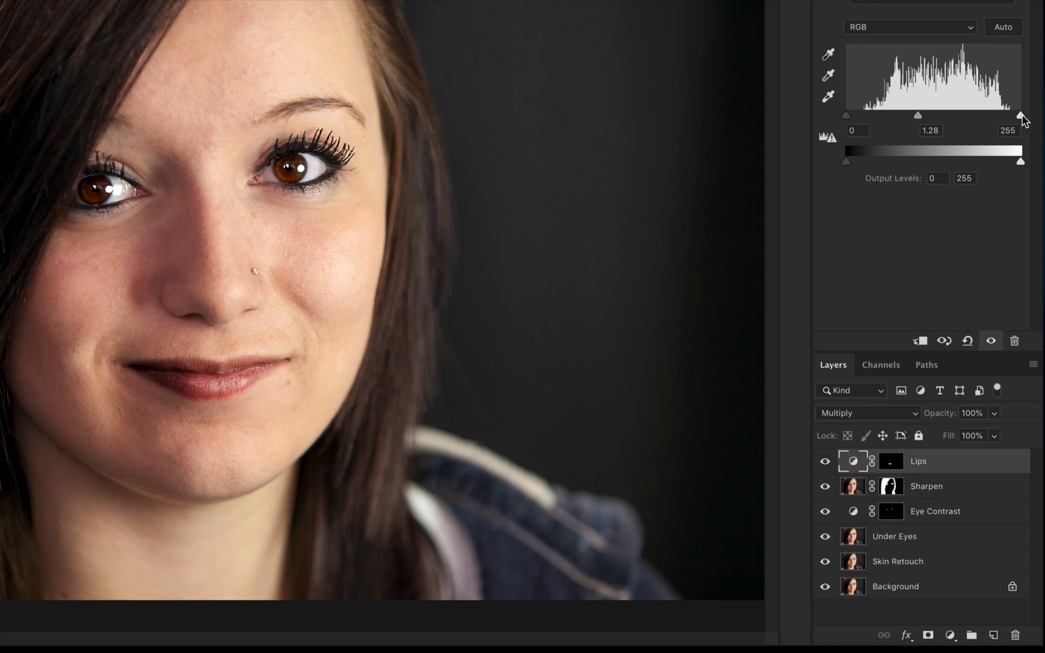
mouse_move(1021, 116)
mouse_down()
mouse_move(1001, 121)
mouse_move(1014, 121)
mouse_up()
drag(848, 119, 847, 115)
drag(915, 117, 906, 120)
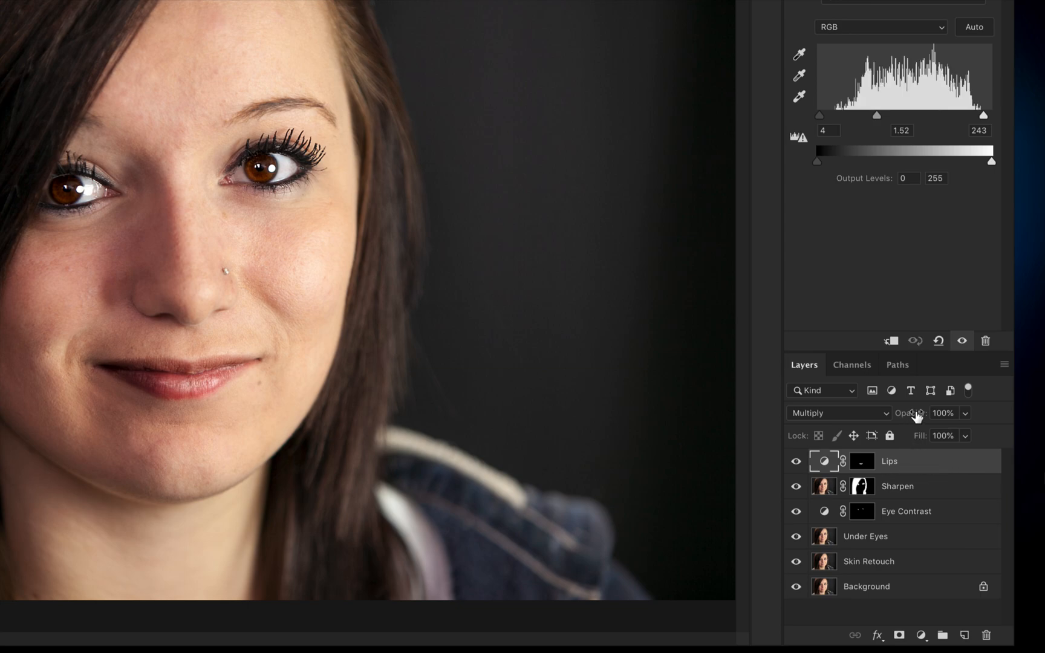
Step: Lower the Lips layer opacity to 55%, compare it toggled off and on, and save
drag(917, 416, 908, 416)
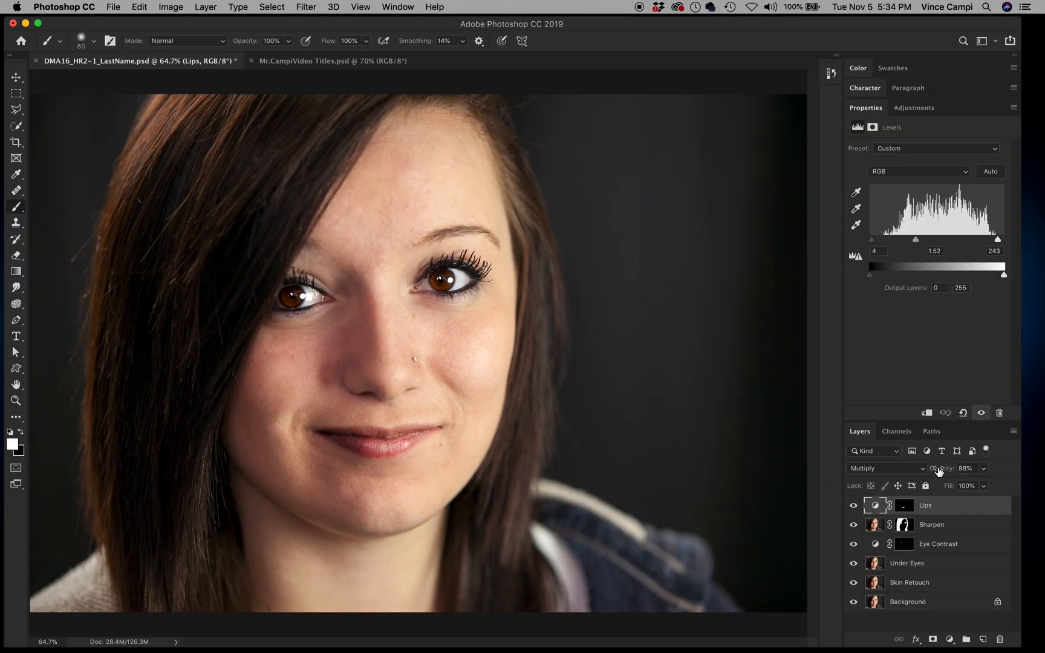
click(853, 506)
click(853, 505)
drag(949, 470, 927, 477)
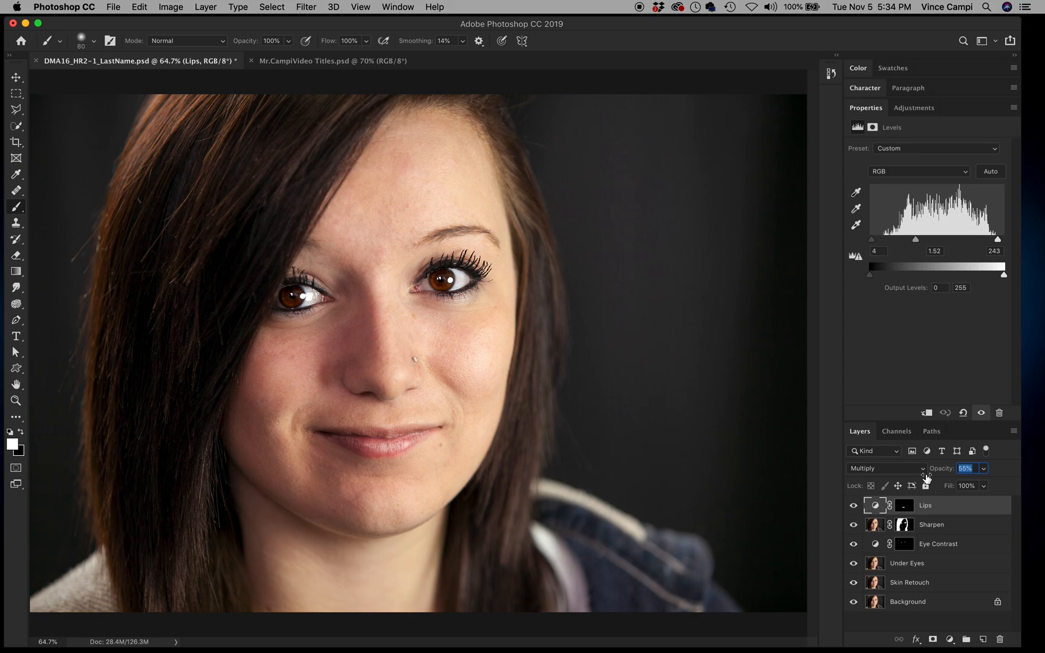
click(853, 506)
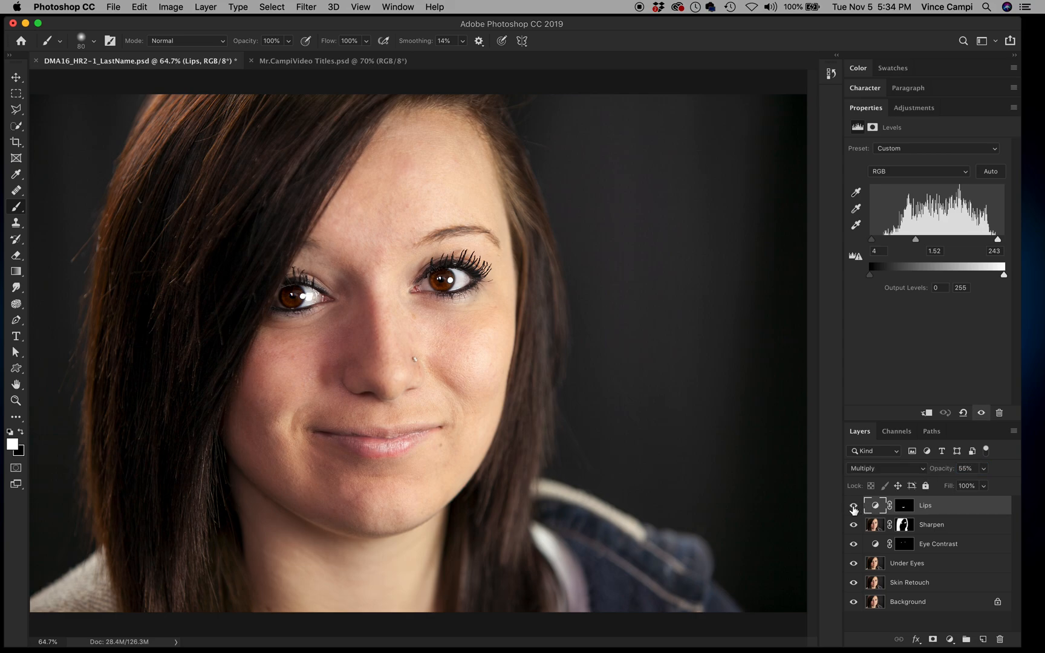
click(854, 506)
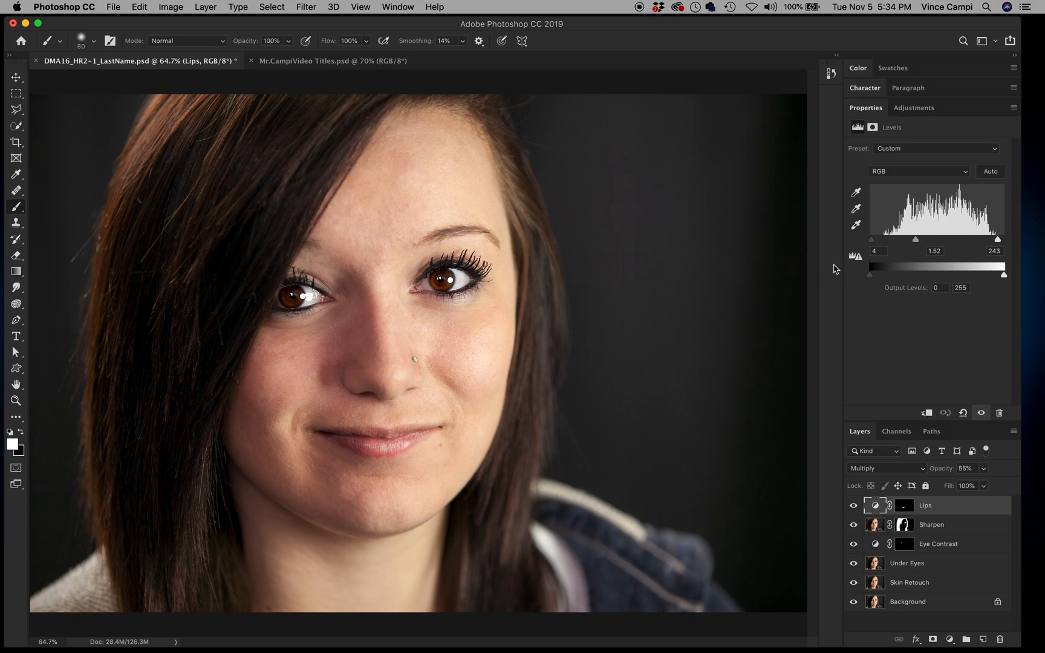
key(super+s)
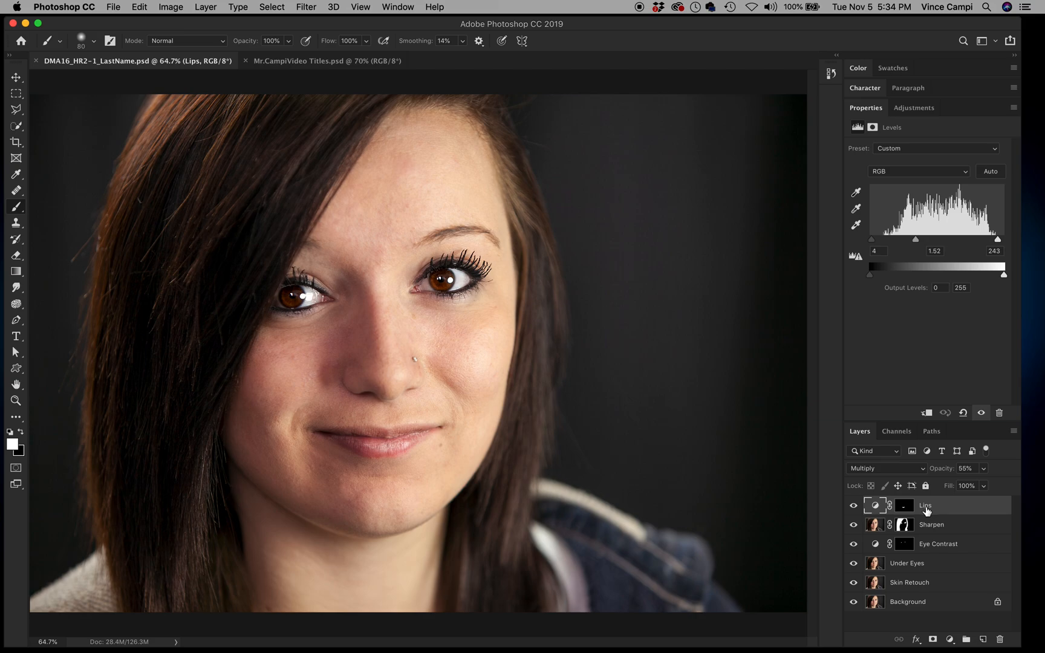
Step: Toggle the Lips adjustment to compare and collapse the Levels properties panel
click(853, 508)
click(852, 508)
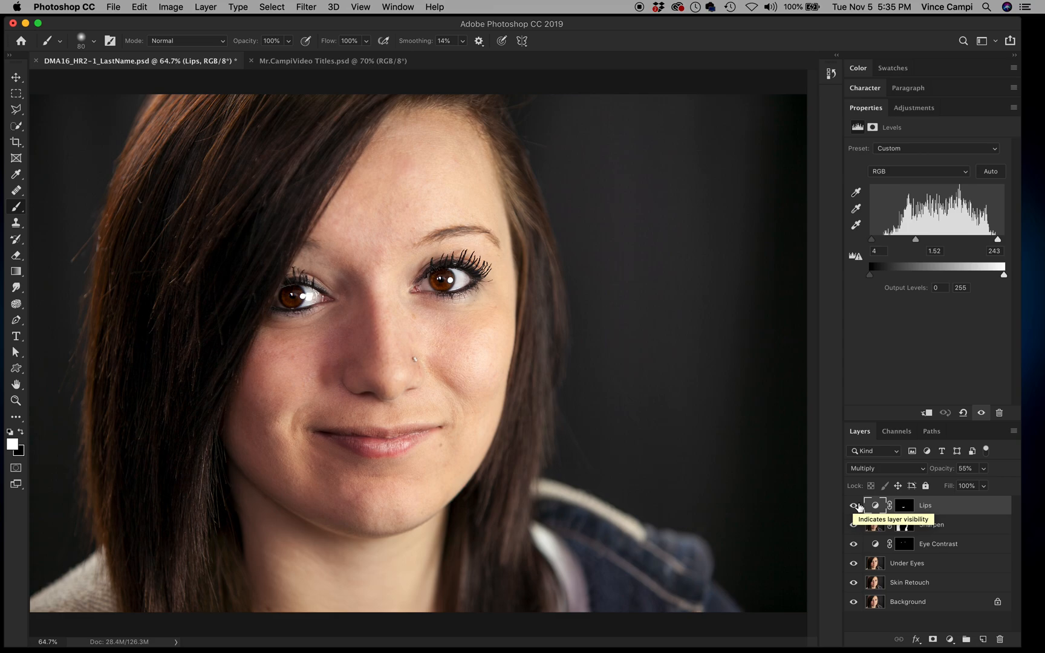
click(864, 108)
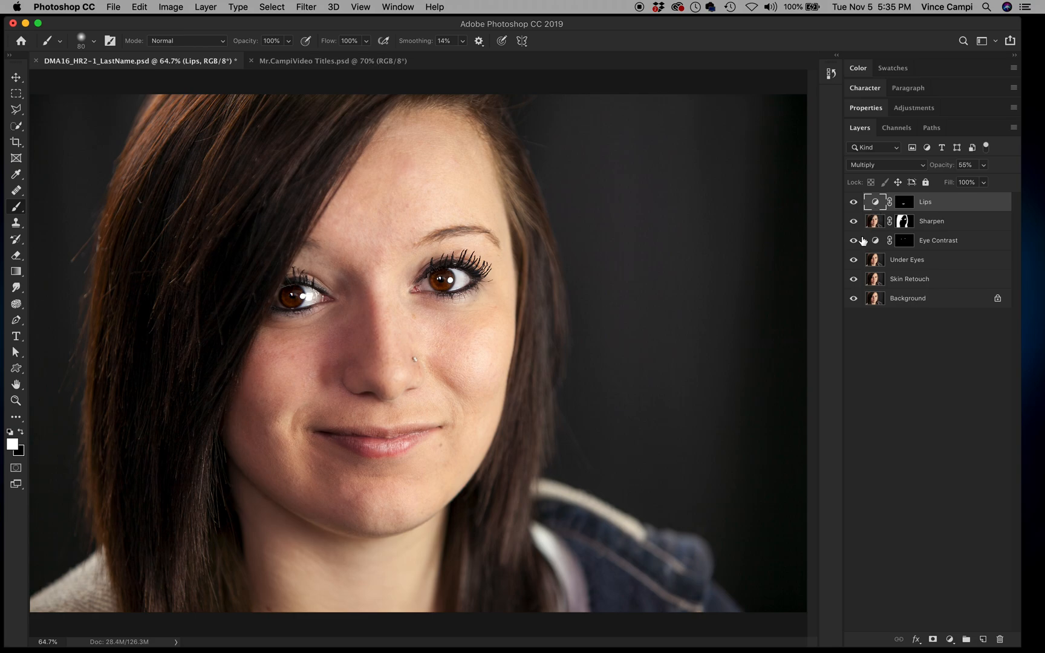
Step: Compare the retouch against the original Background alone, then save and set up a 10 × 8 in crop
click(853, 298)
alt+click(853, 298)
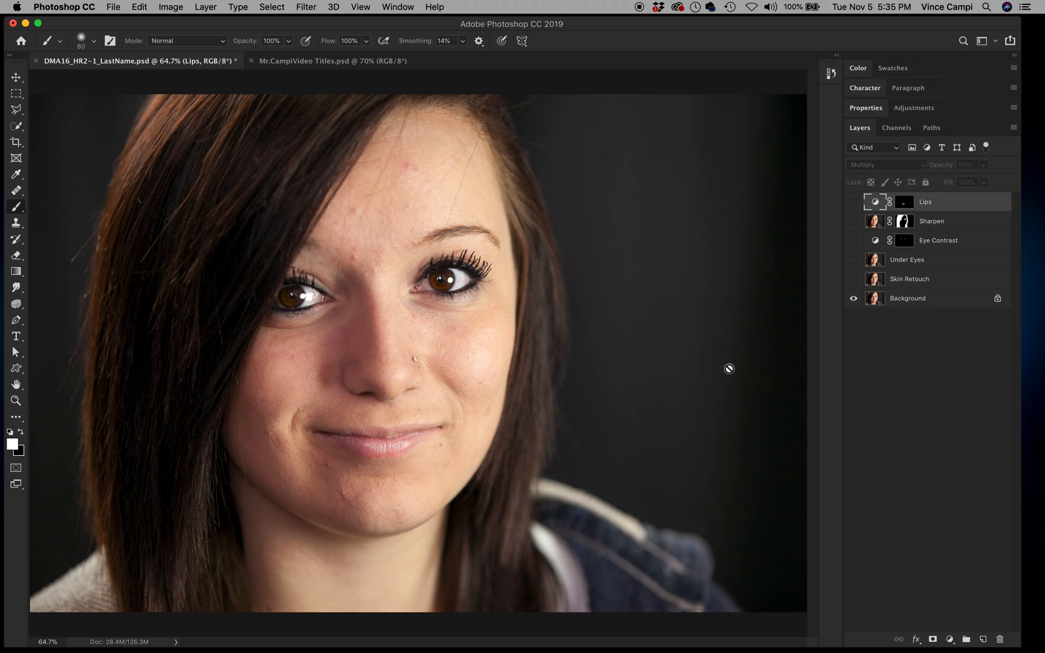
alt+click(853, 299)
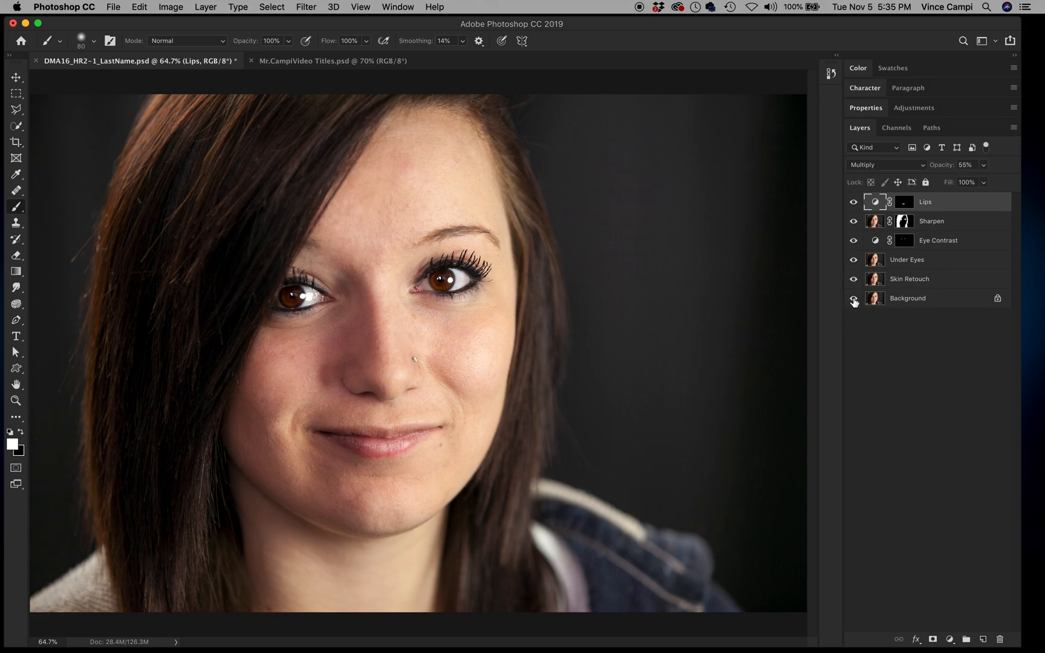
alt+click(854, 298)
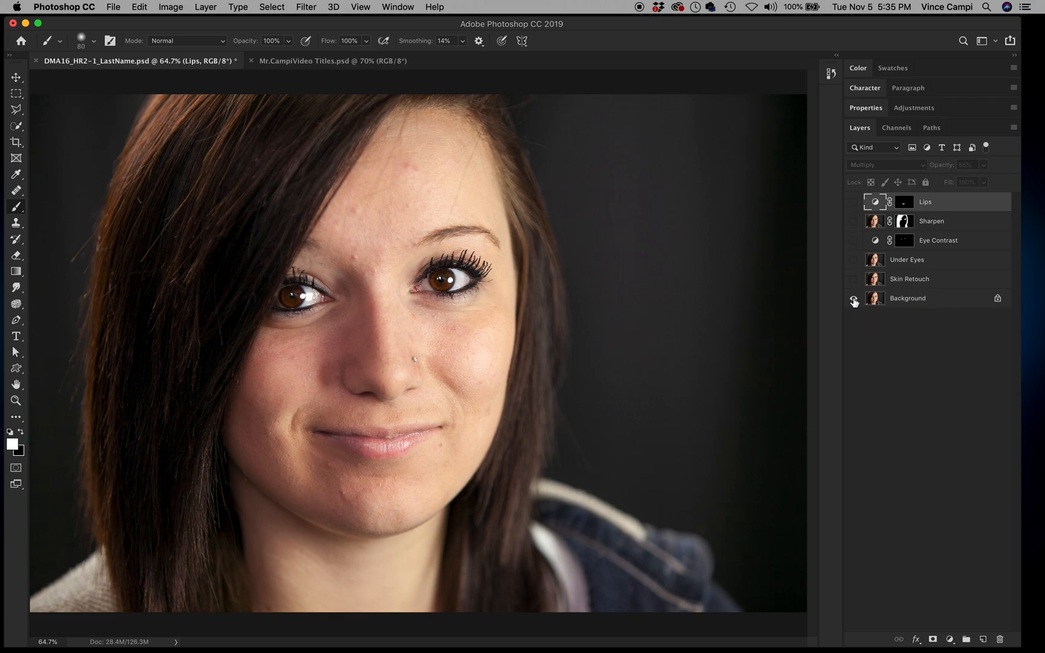
alt+click(853, 299)
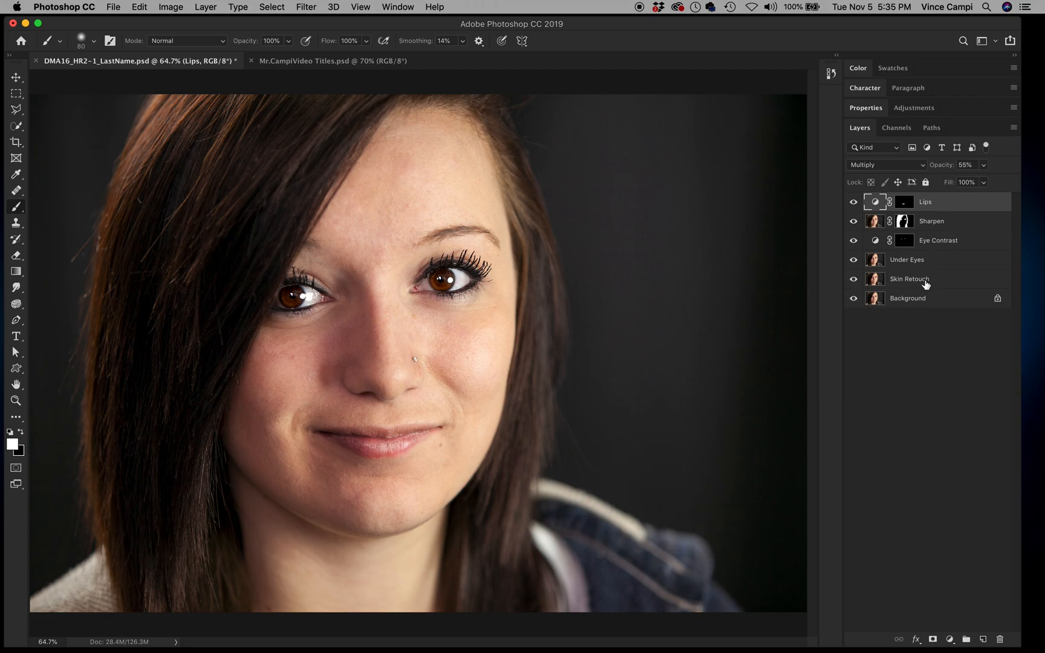
alt+click(854, 298)
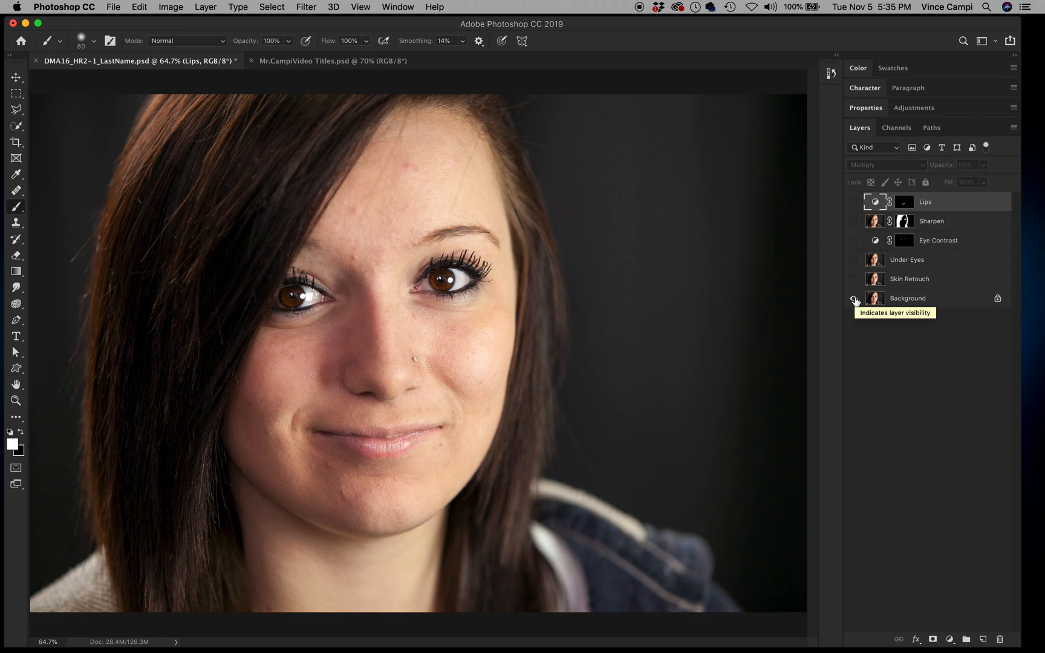
alt+click(854, 298)
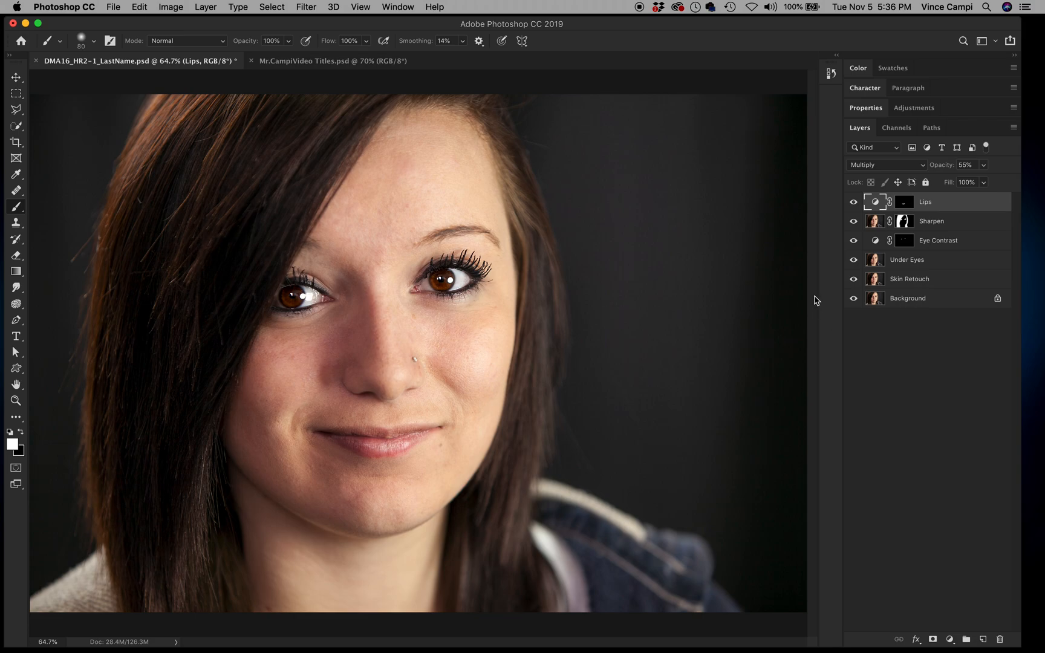
key(super+s)
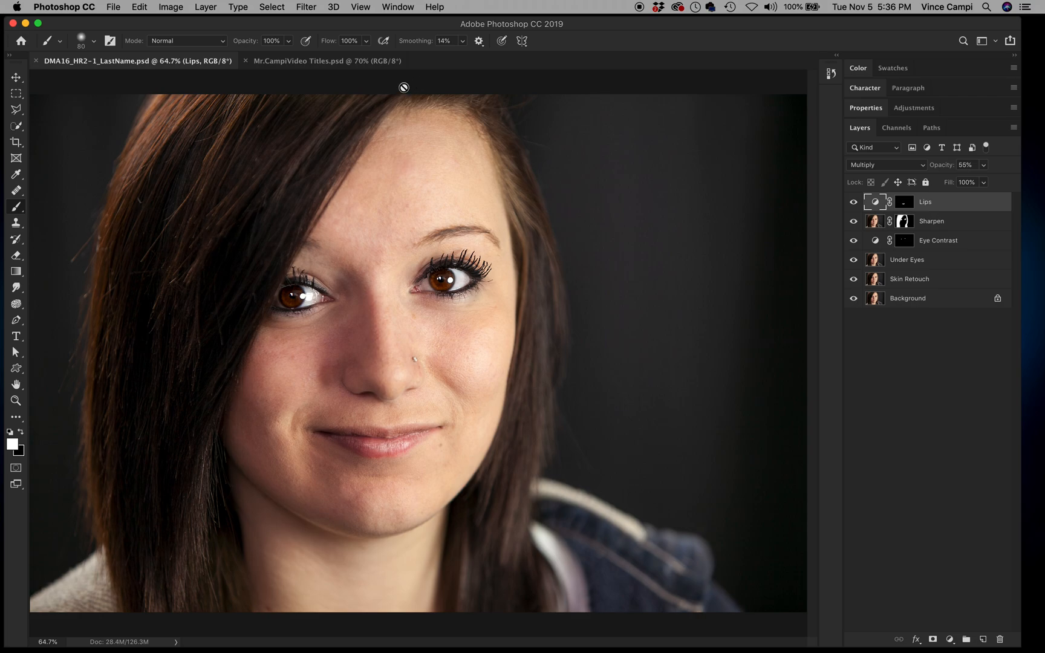
key(c)
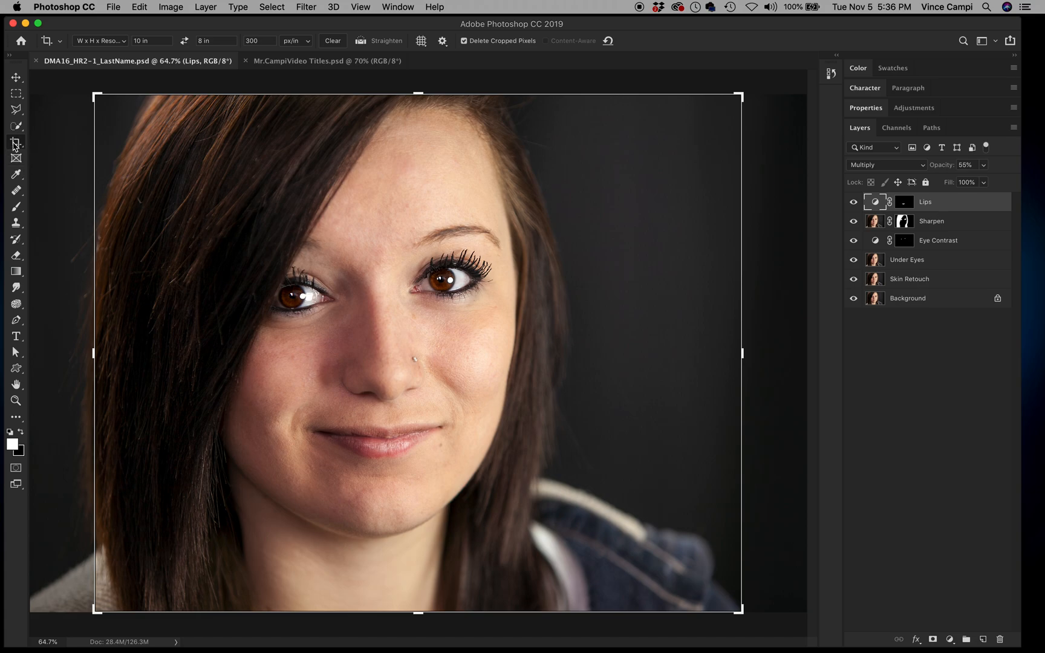
Step: Crop the portrait to 10 × 8 in at 300 px/in, shifting the photo right in the frame
click(387, 244)
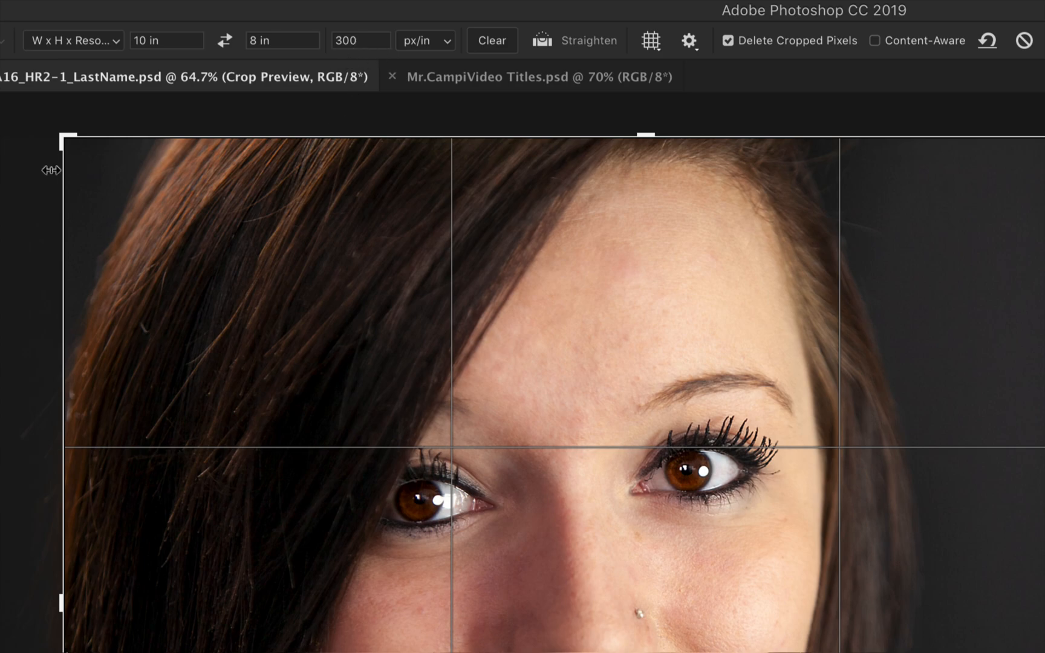
key(super)
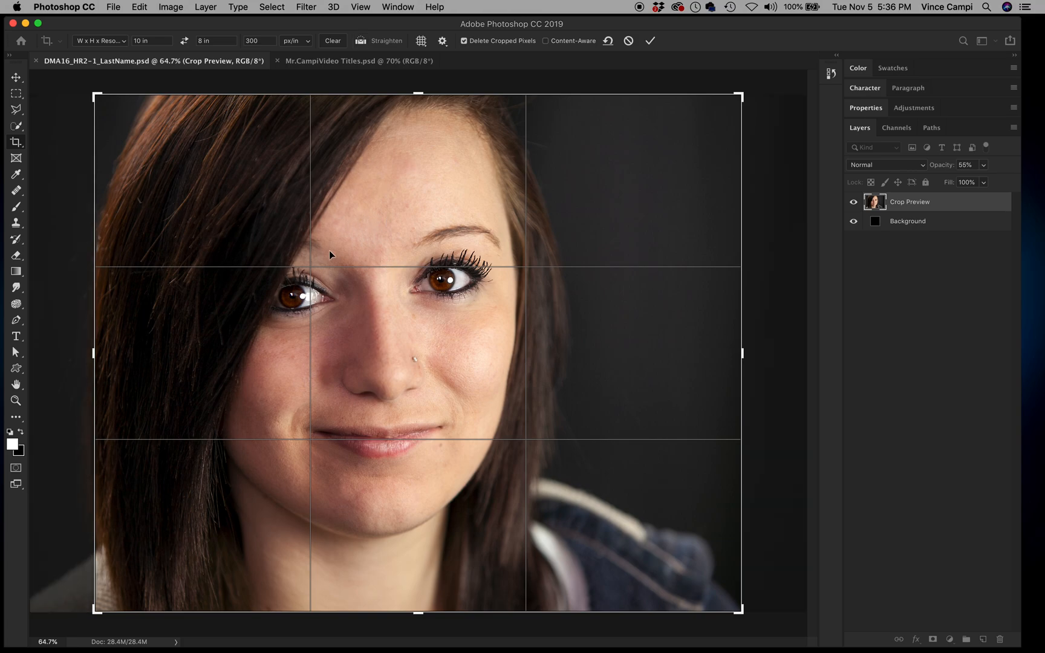
drag(355, 235, 385, 231)
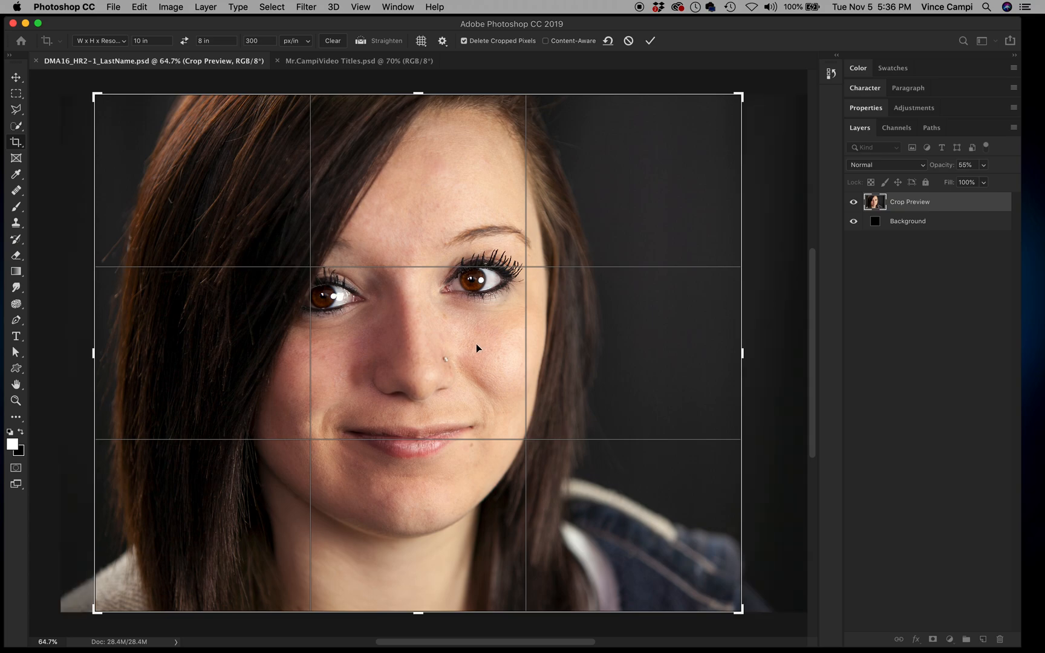
drag(476, 344, 476, 344)
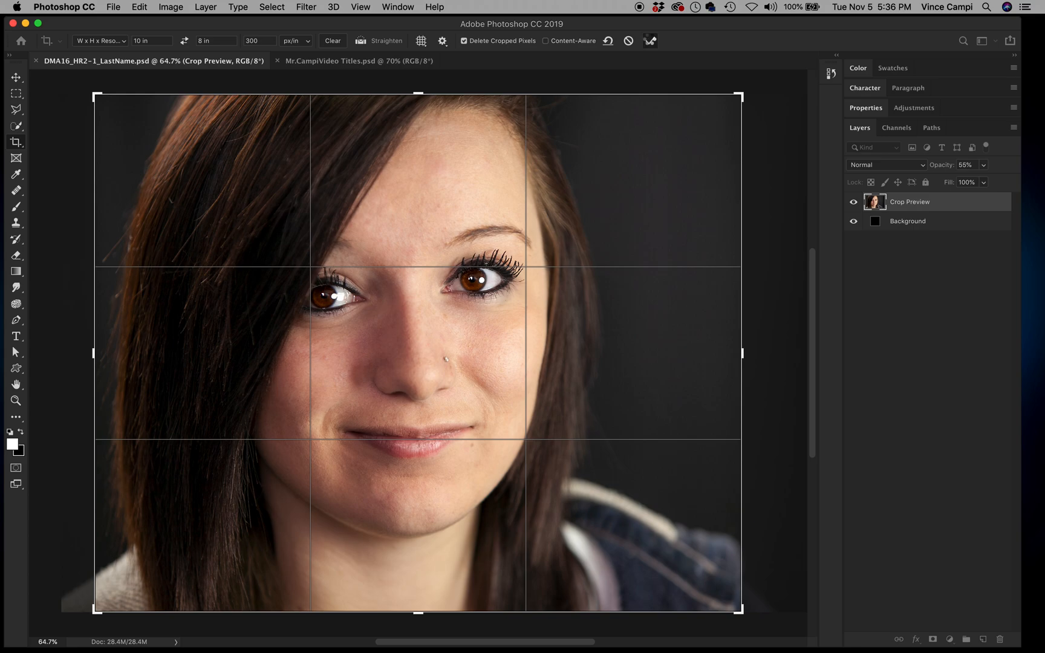
click(650, 41)
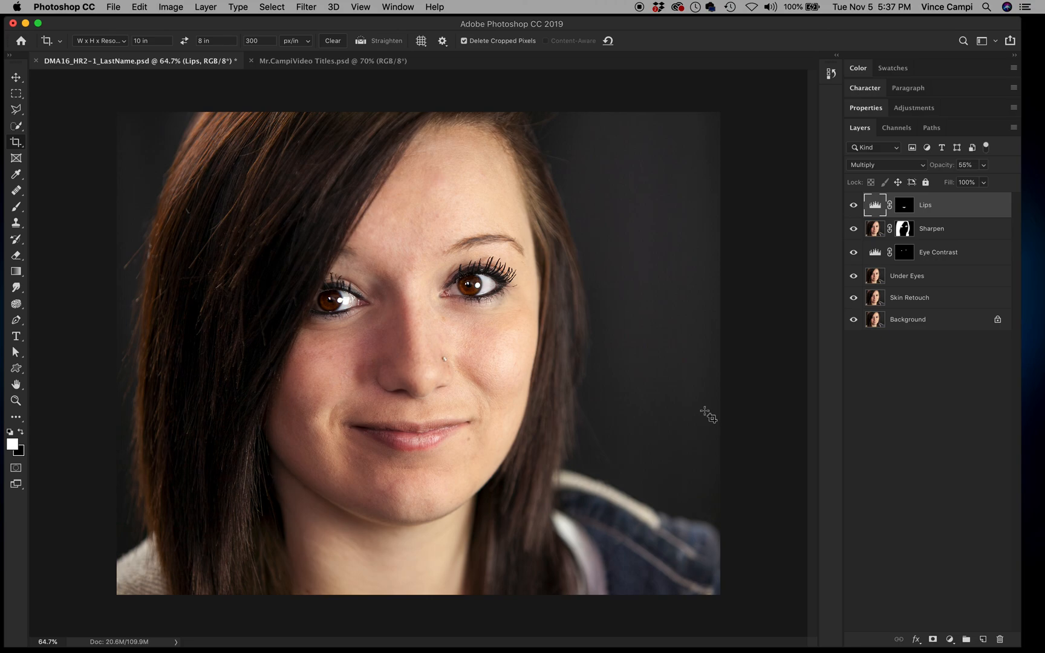
Step: Save, then add a 30 pt caption with the subject's full name near the lower right
key(super+s)
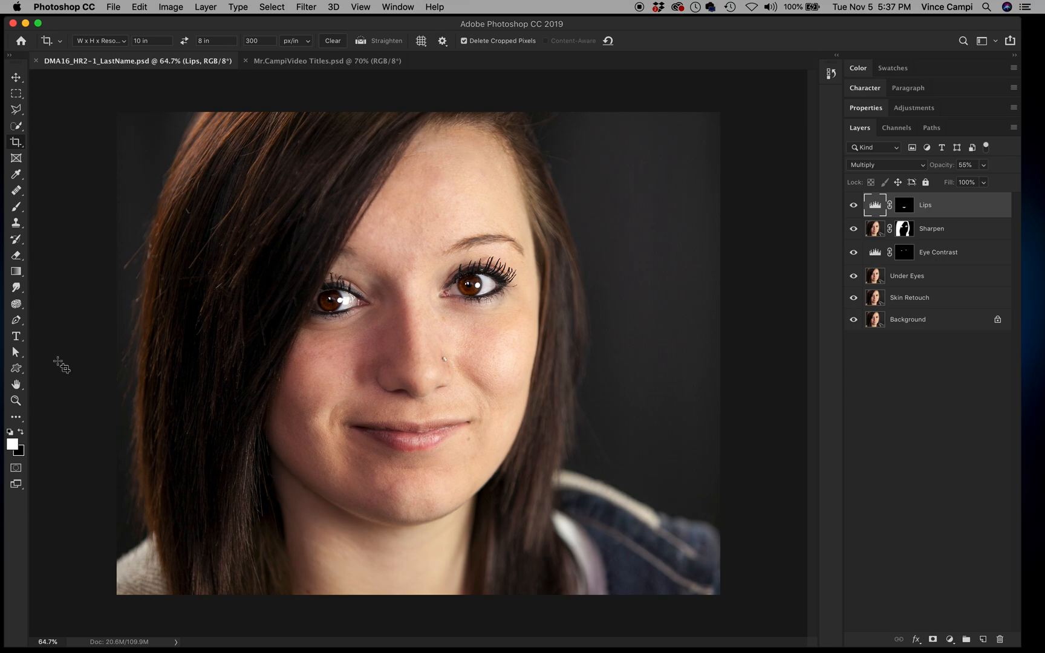
click(18, 336)
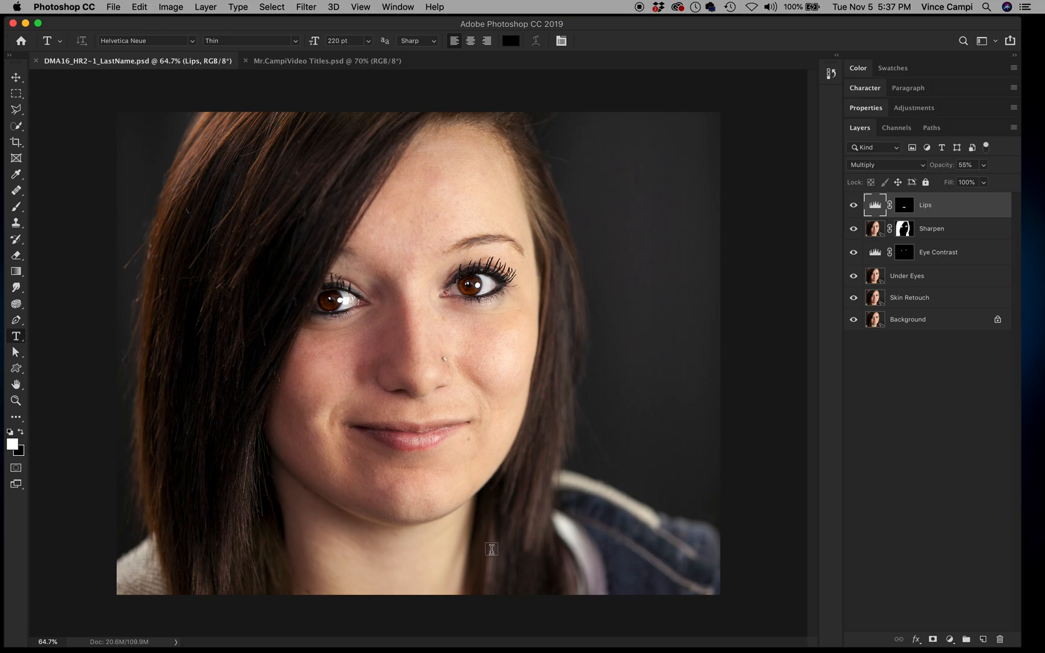
click(866, 88)
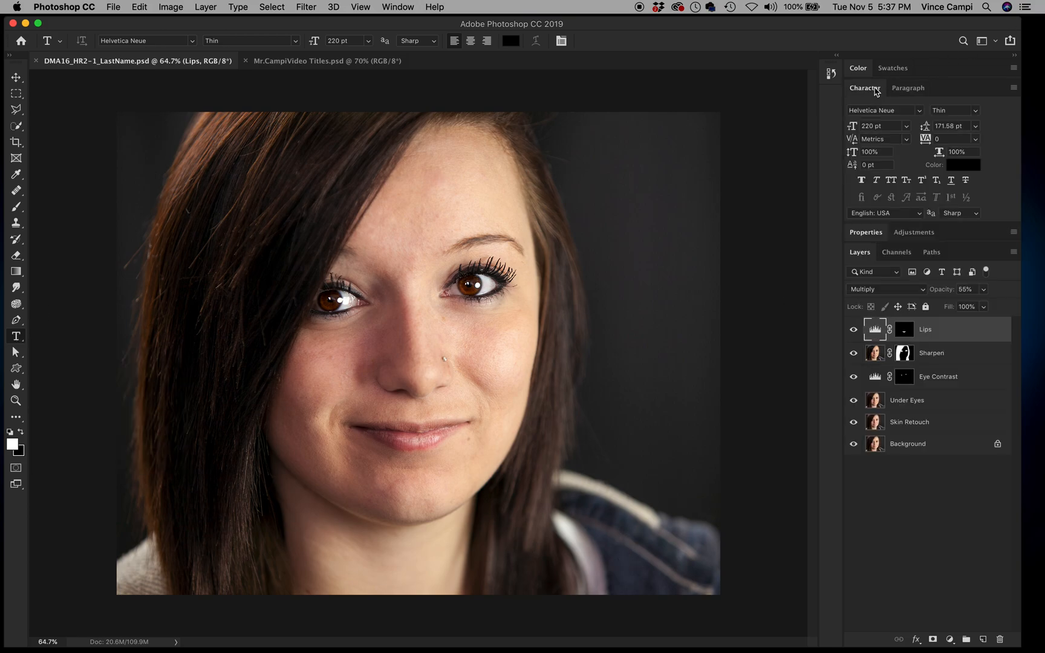
drag(852, 126, 729, 173)
click(522, 544)
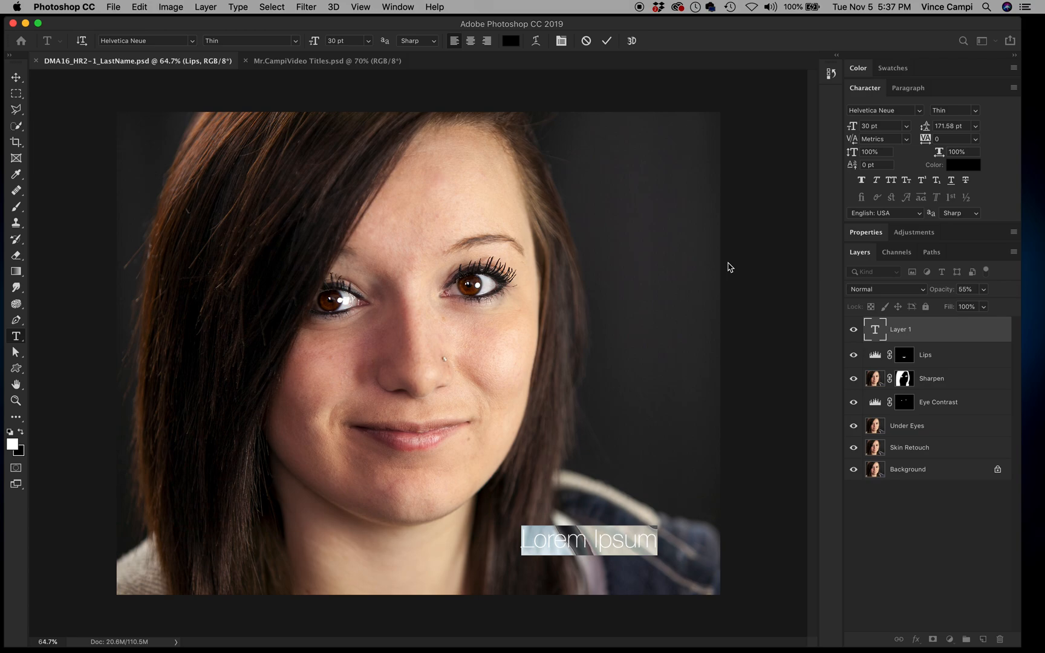
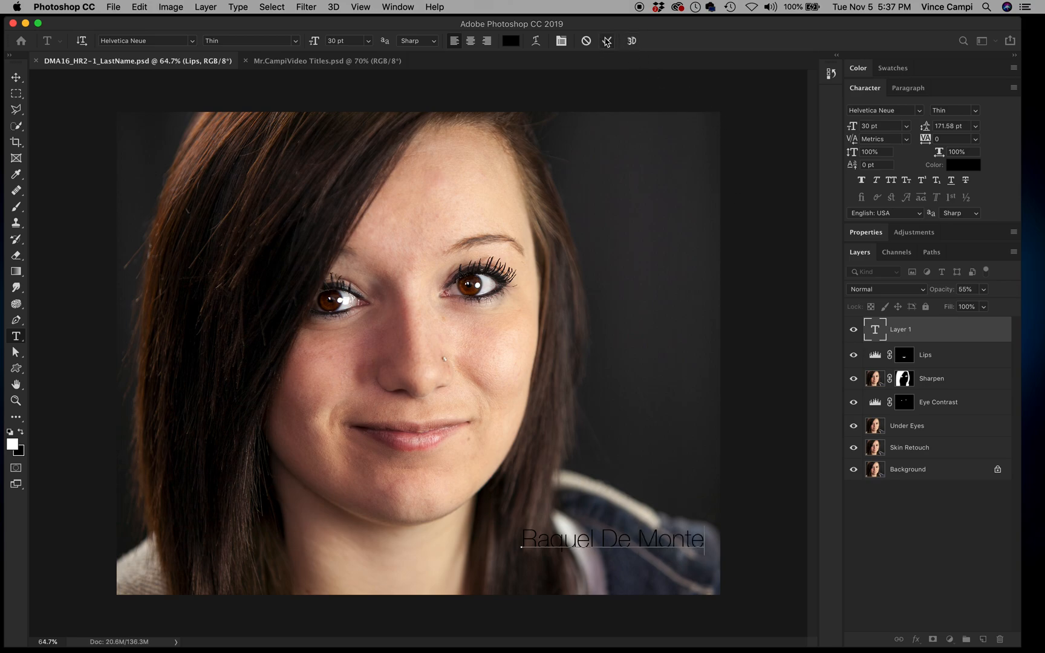
click(607, 41)
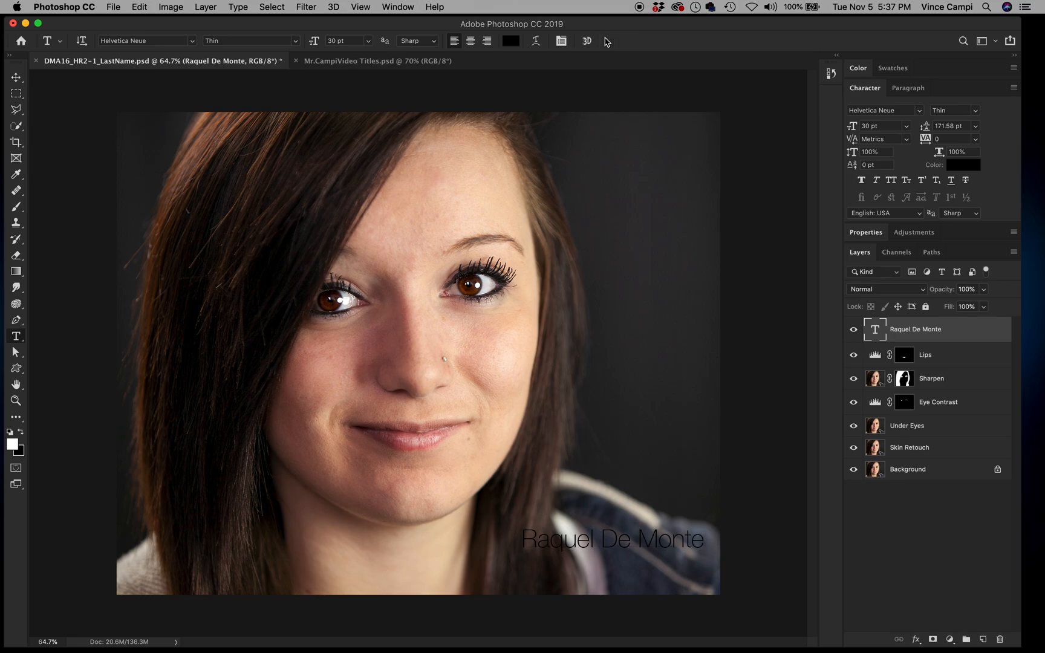
Step: Make the name caption white (ffffff), nudge it down and left, and save the document
click(15, 78)
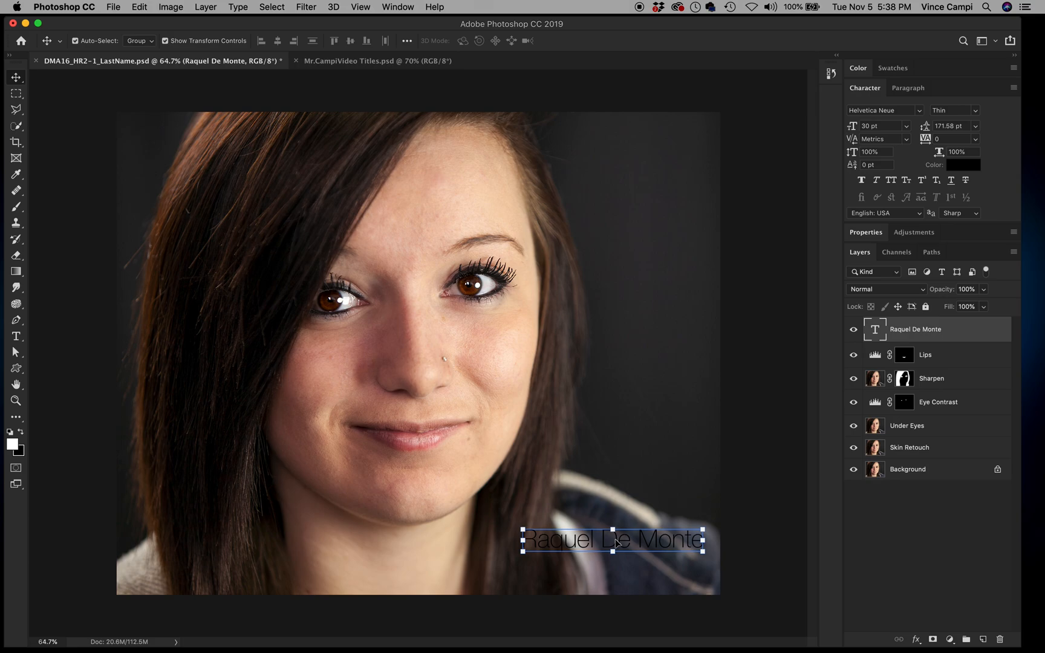
click(968, 164)
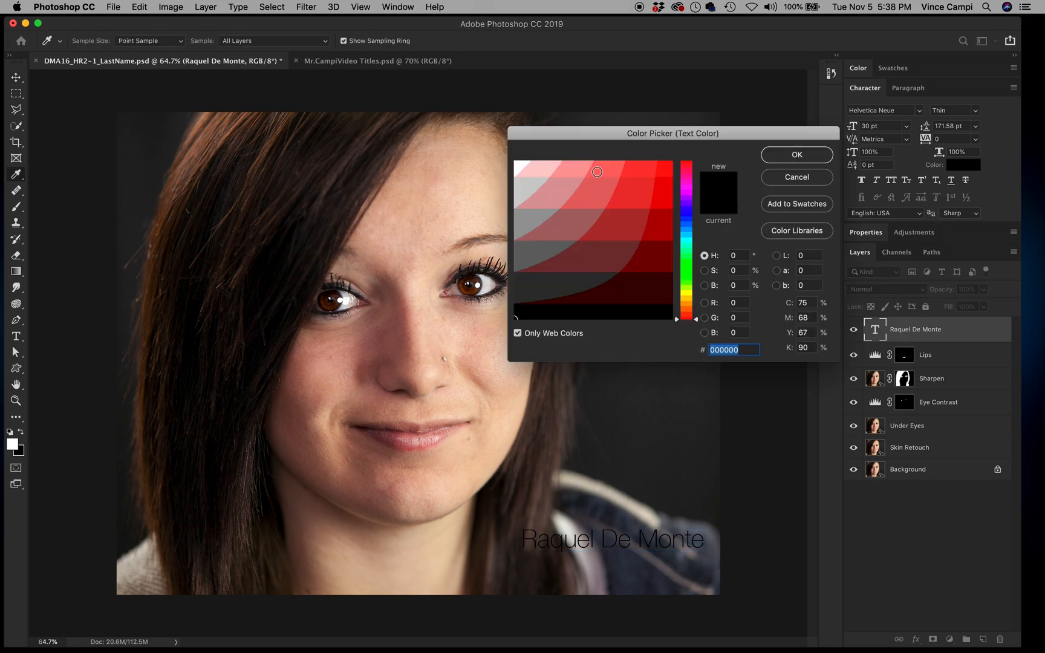
click(517, 164)
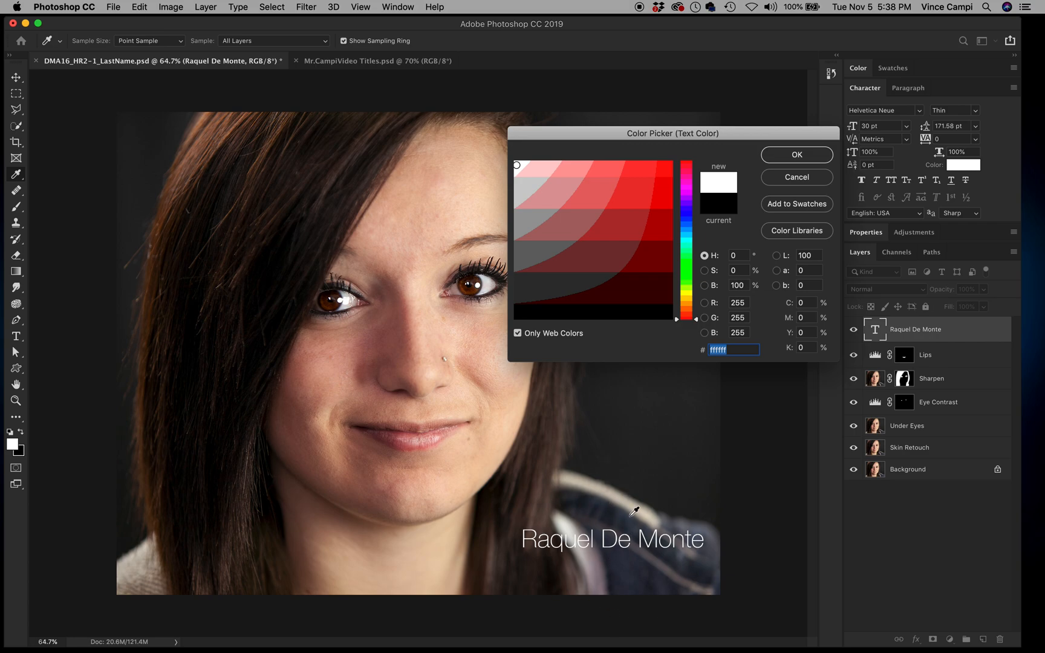
click(792, 156)
key(v)
drag(650, 540, 634, 557)
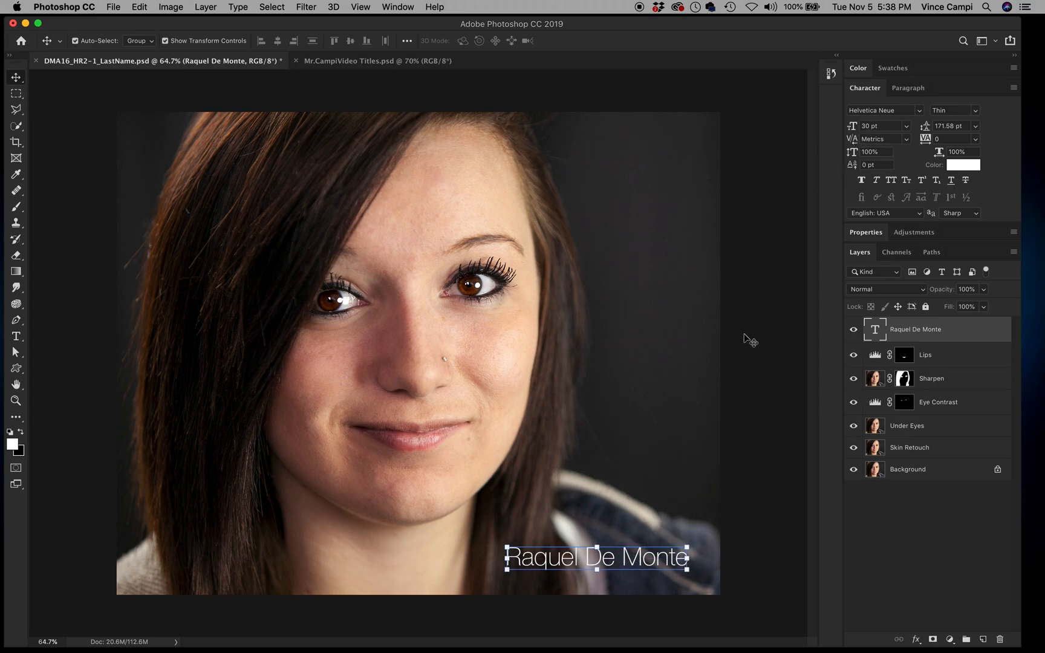
click(633, 462)
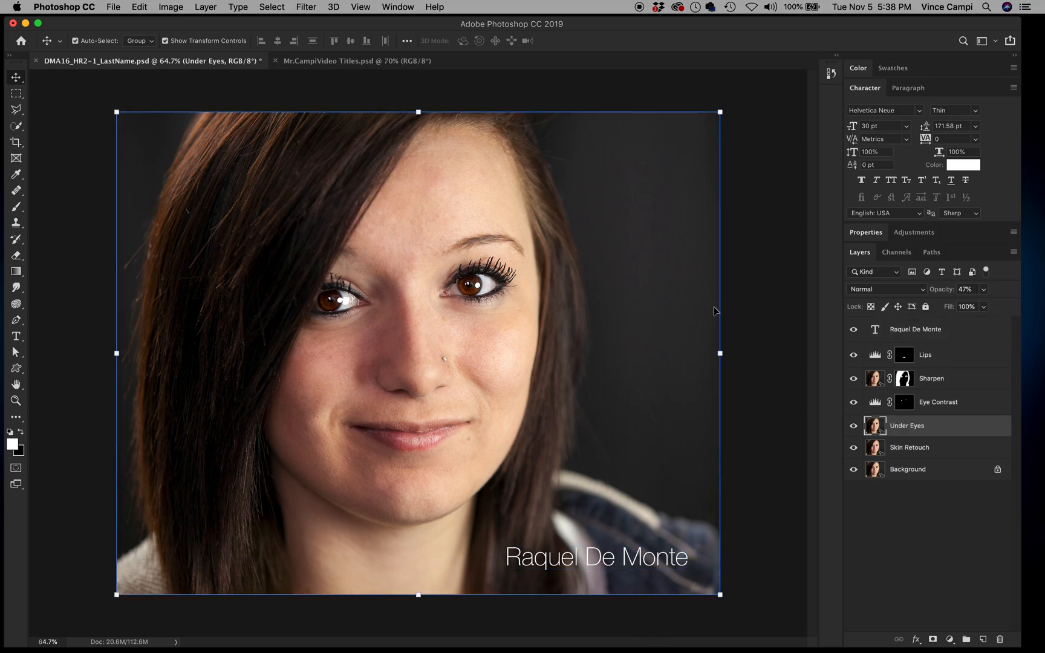
click(752, 340)
key(super+s)
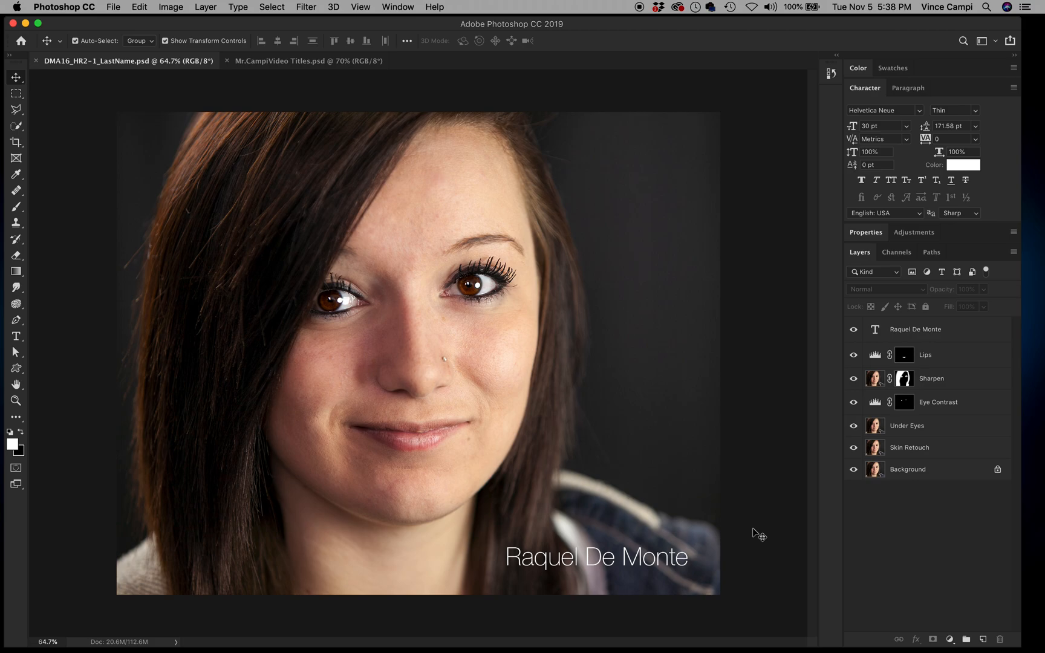
Step: Save a copy with the file name changed to DMA16_HR2-1_LastNamePRINT
click(115, 6)
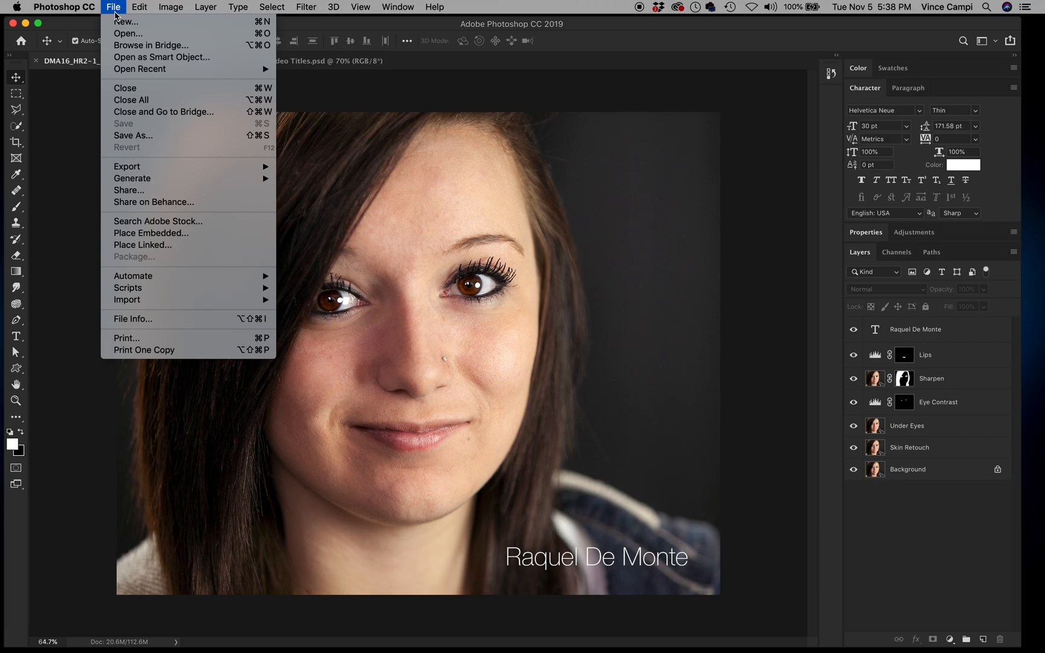
click(140, 142)
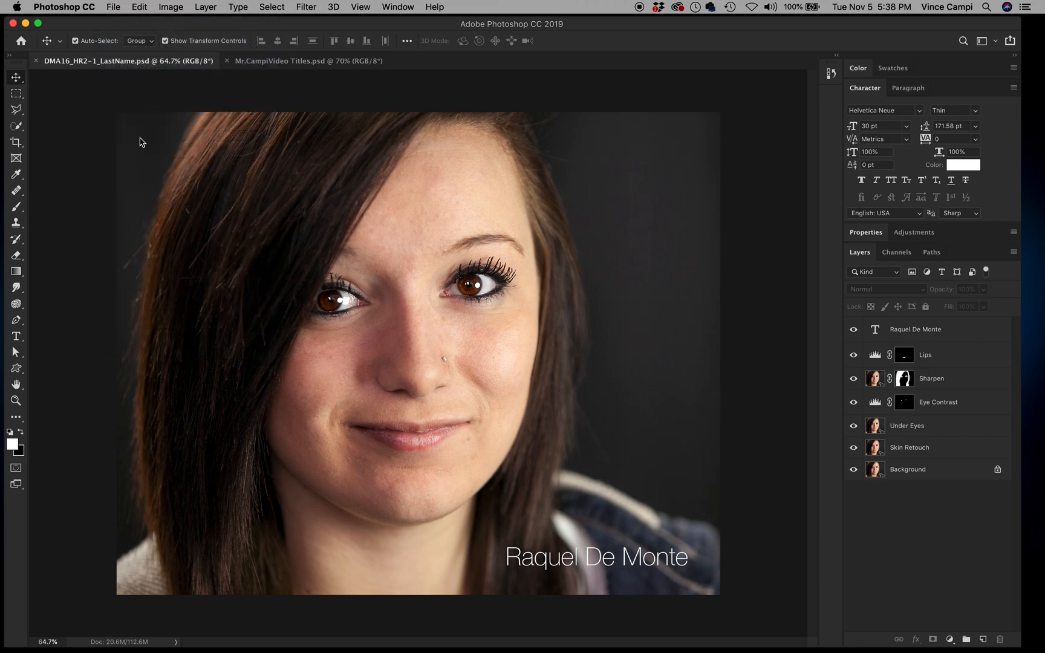
drag(439, 171, 315, 156)
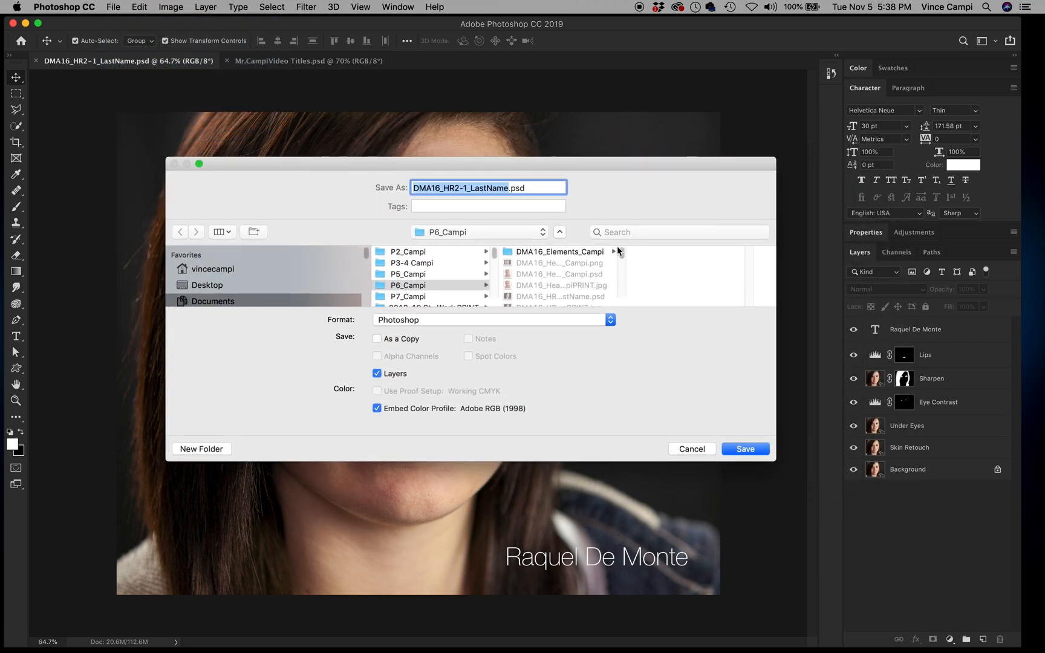
click(508, 188)
text(PRING)
key(BackSpace)
text(T)
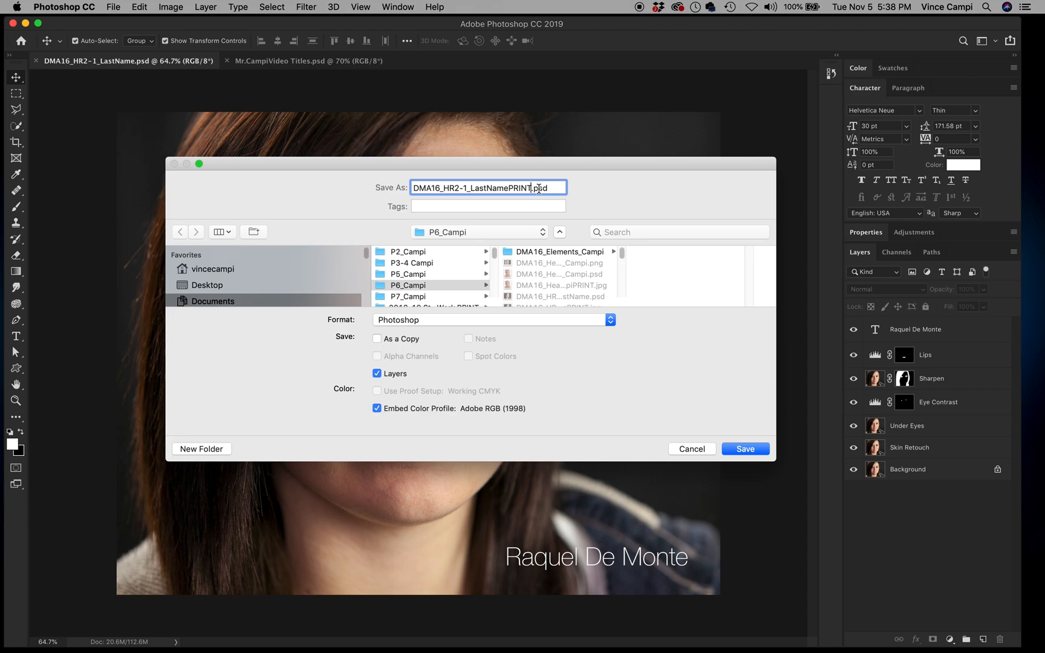
Step: Set the format to JPEG, choose the assignment folder, and confirm the save
click(387, 321)
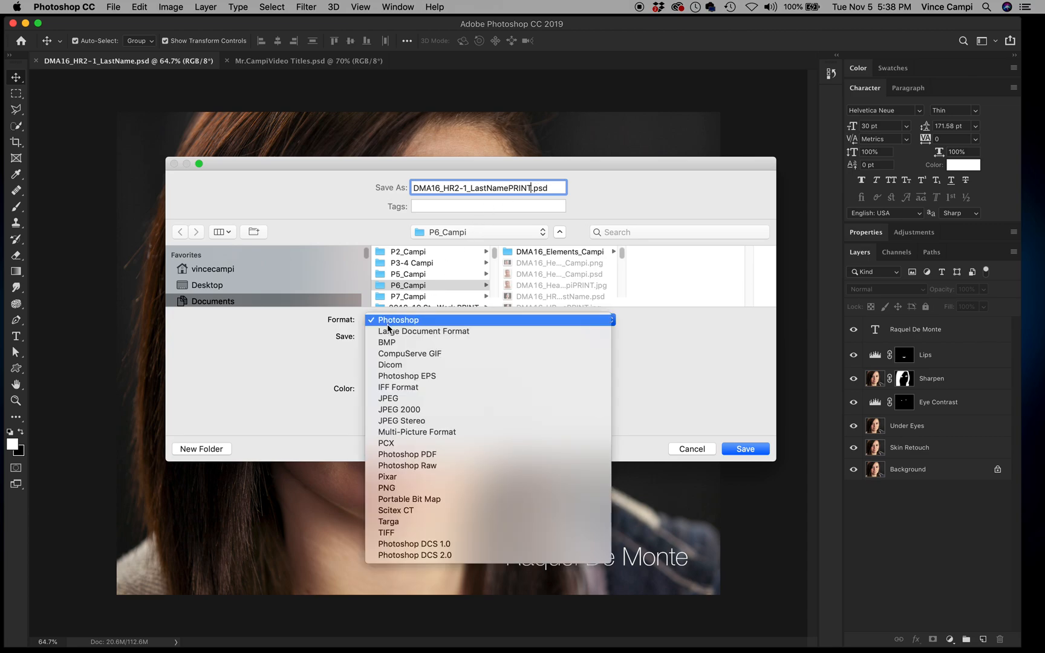
click(388, 400)
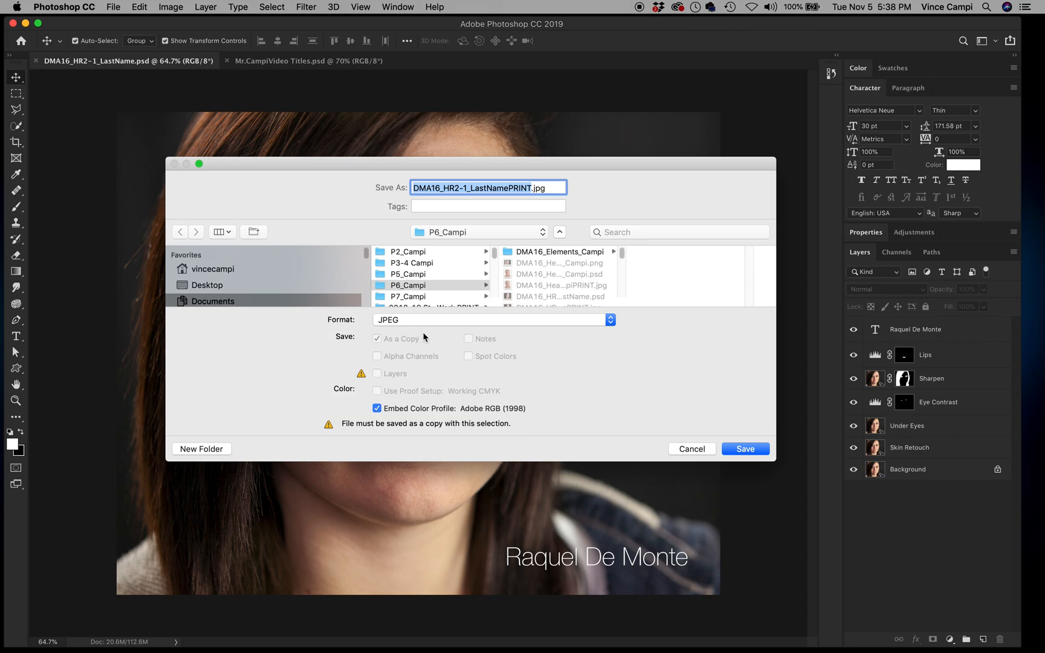
click(461, 291)
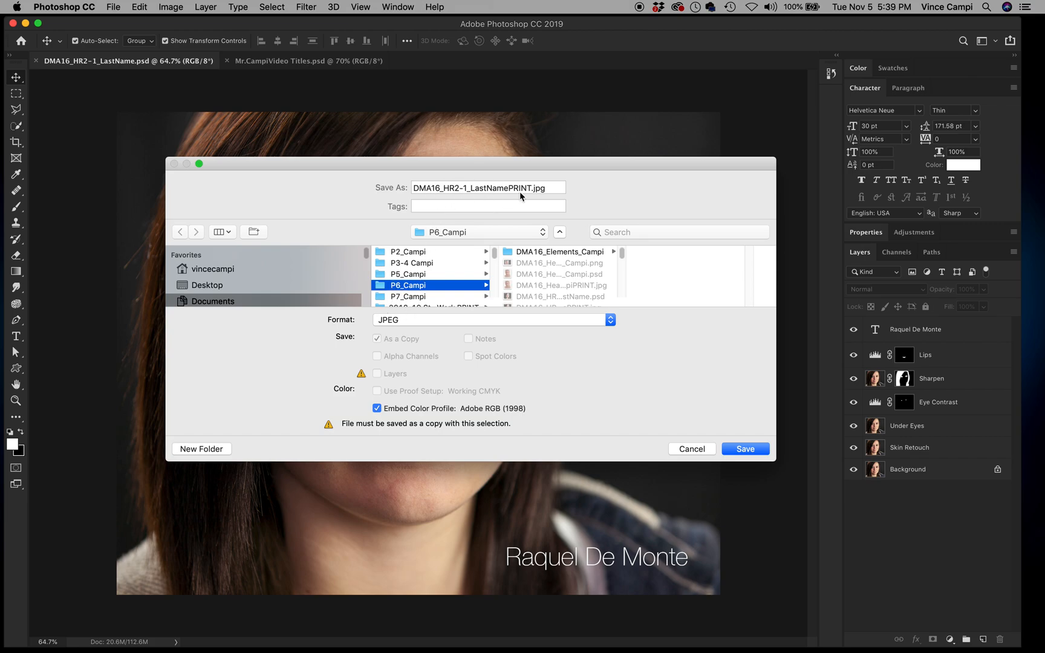
click(755, 451)
Step: Save DMA16_HR2-1_LastNamePRINT.jpg at JPEG Quality 12 Maximum, Baseline (Standard)
click(755, 449)
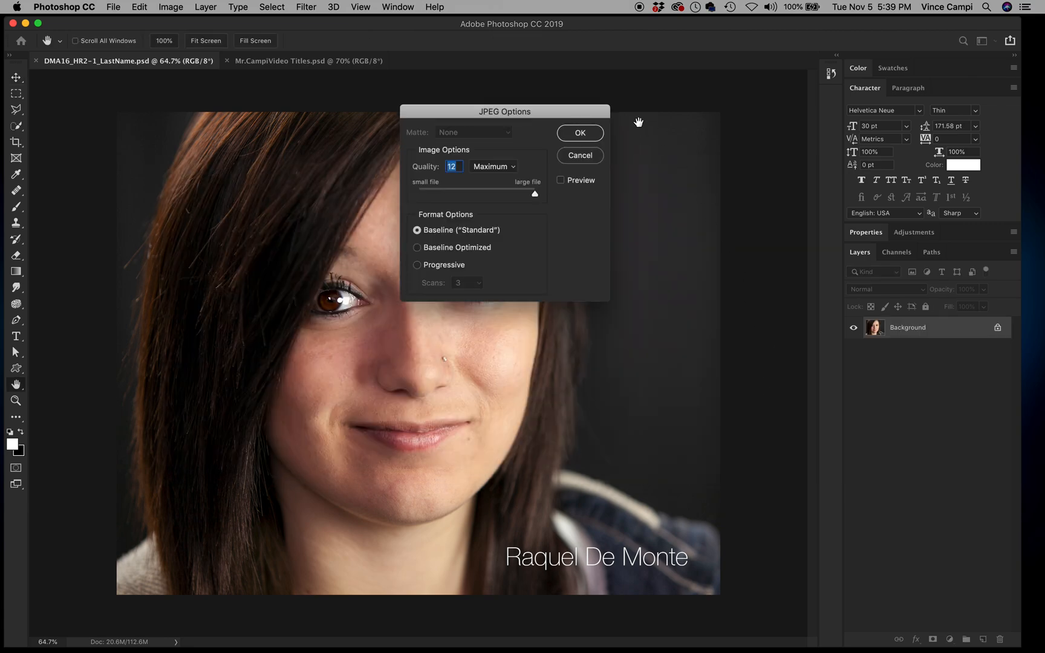
key(alt)
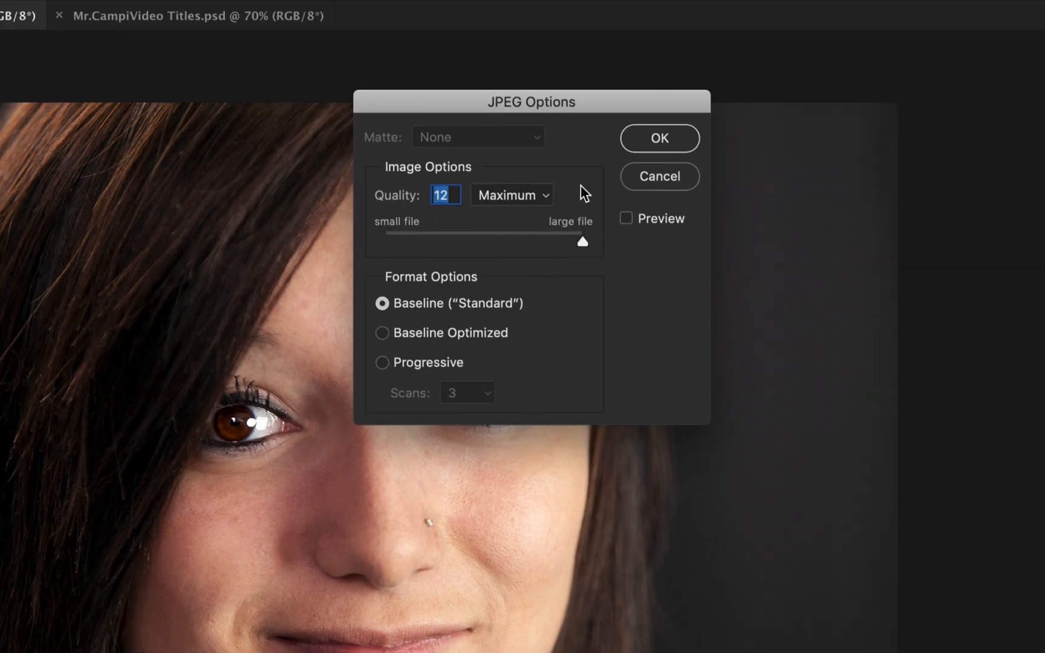
click(648, 133)
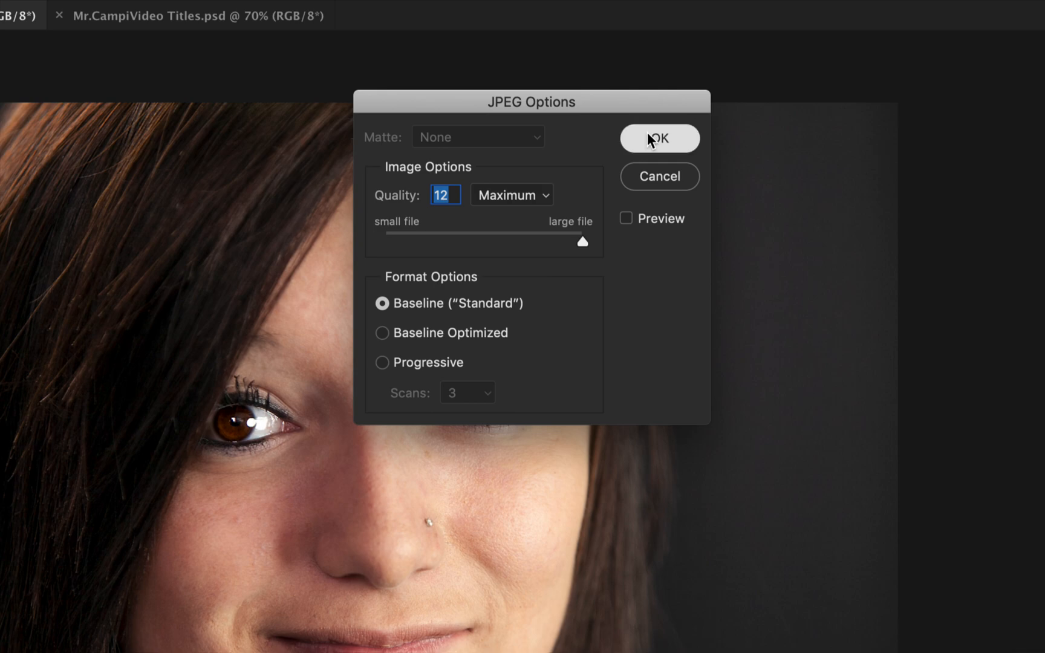
click(648, 138)
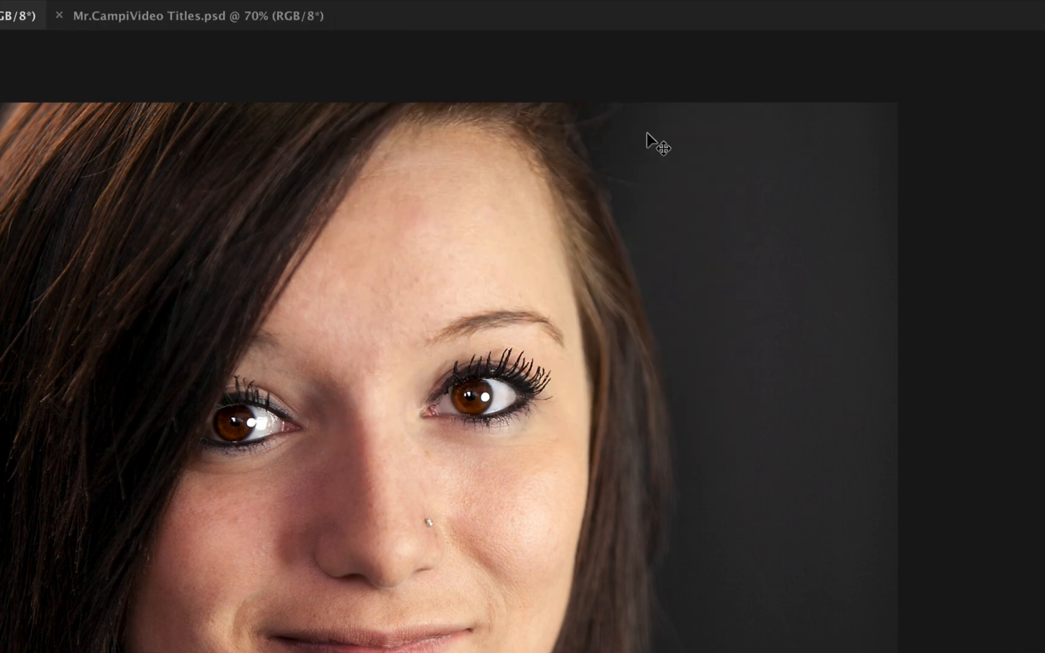